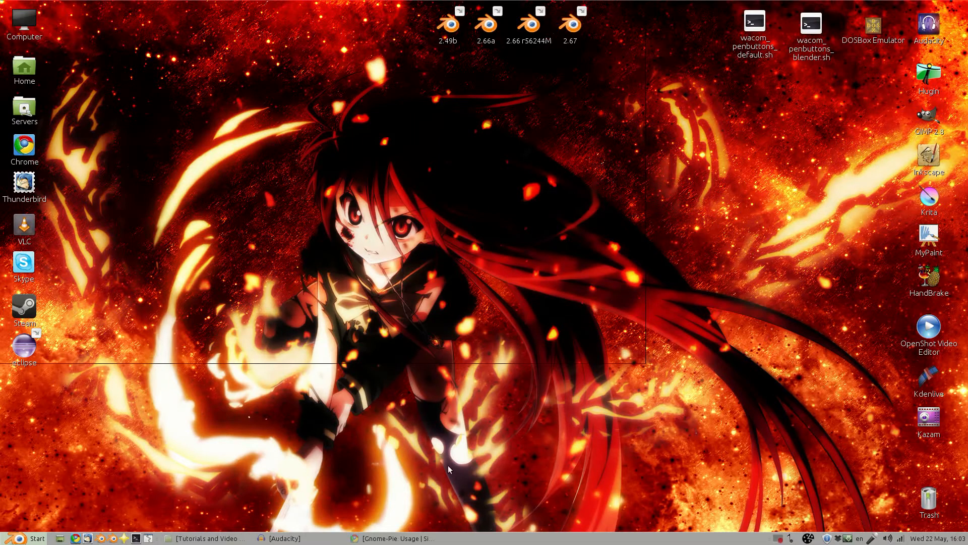
# Switch to Chrome and open the Installation page of the Gnome-Pie website at the PPA commands.
pyautogui.click(398, 538)
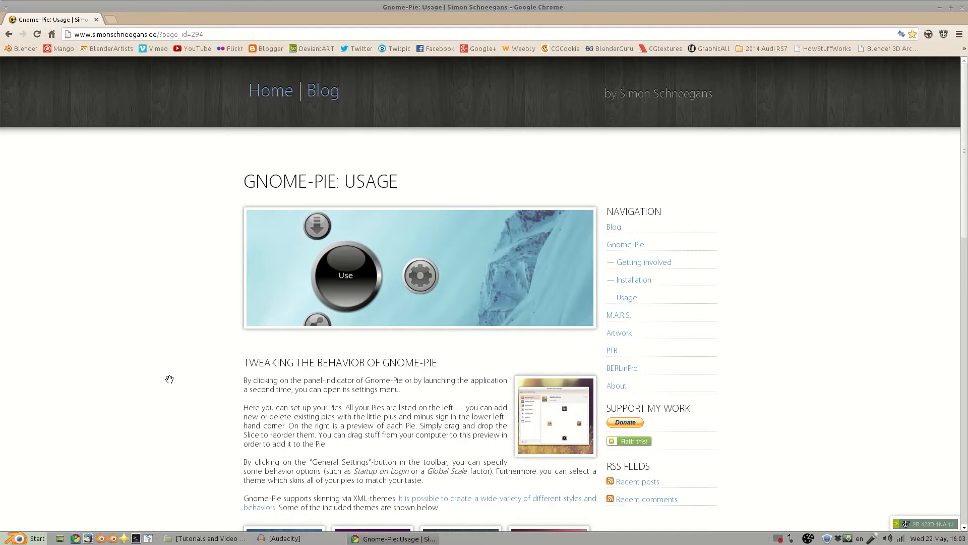
pyautogui.scroll(-3, 167, 391)
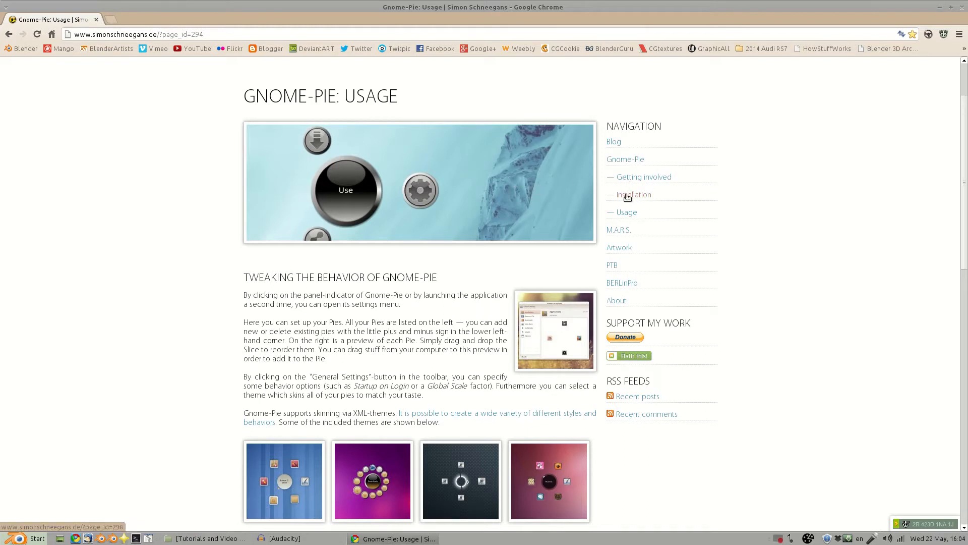
pyautogui.scroll(-1, 634, 196)
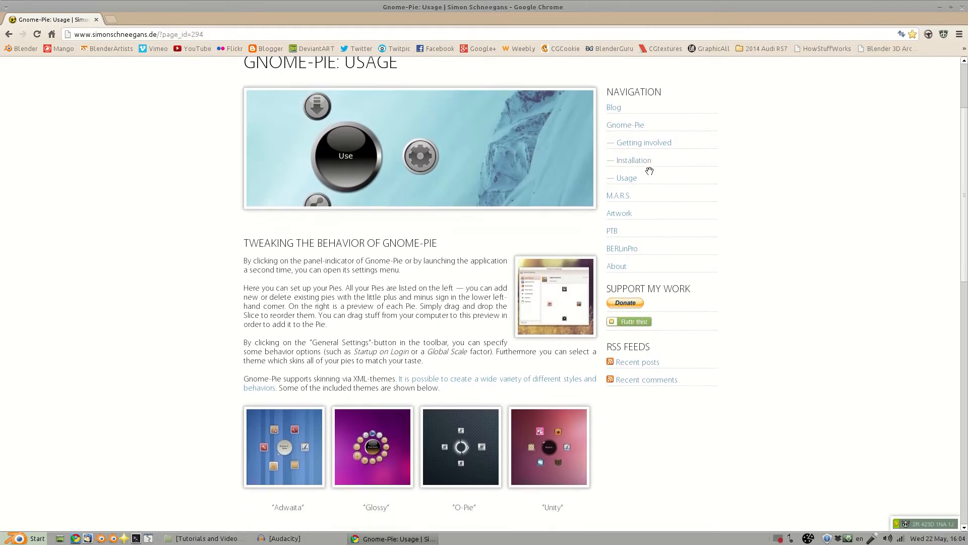
pyautogui.click(643, 161)
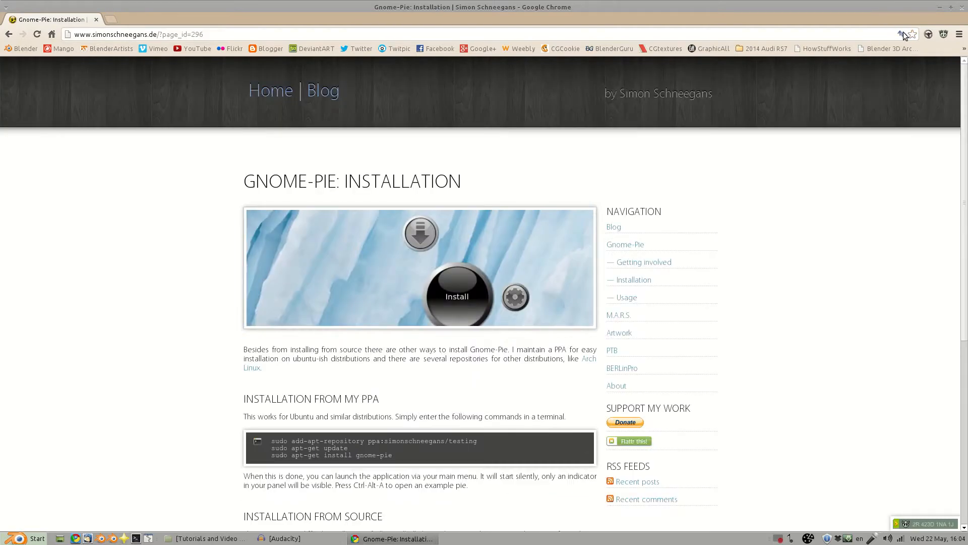
pyautogui.scroll(-5, 141, 322)
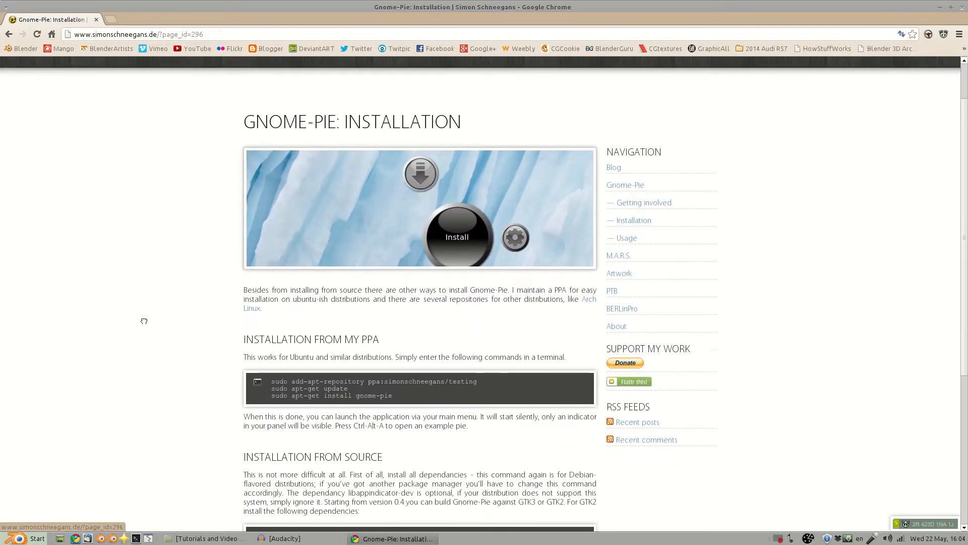
pyautogui.scroll(5, 146, 355)
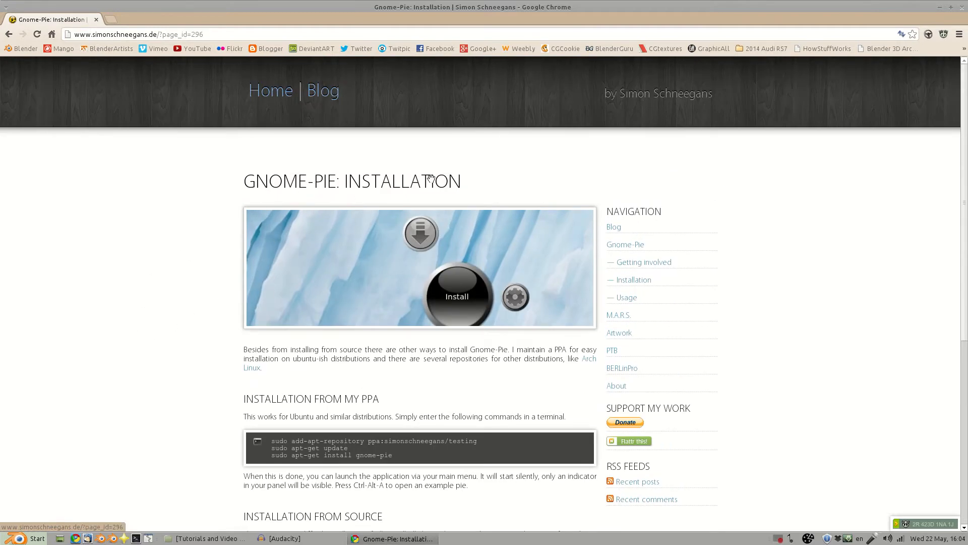
pyautogui.scroll(-7, 431, 177)
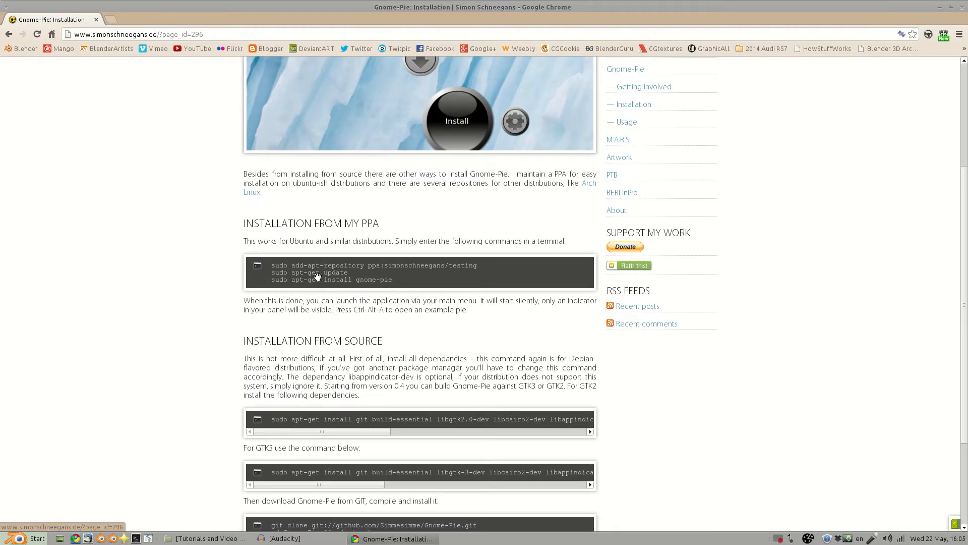
# Open a terminal window, move it next to the PPA install commands and close it again.
pyautogui.hotkey('ctrl', 'alt', 't')
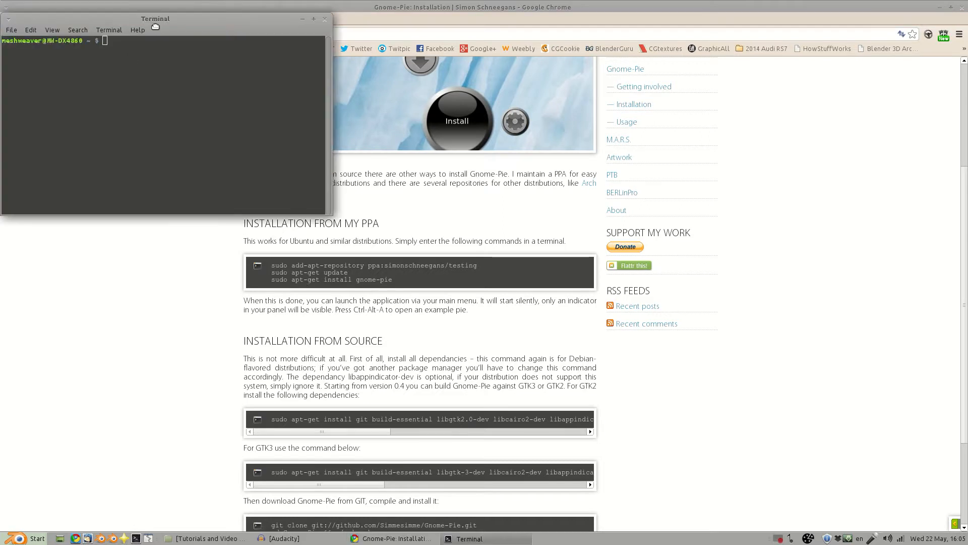
pyautogui.moveTo(155, 23); pyautogui.dragTo(186, 121)
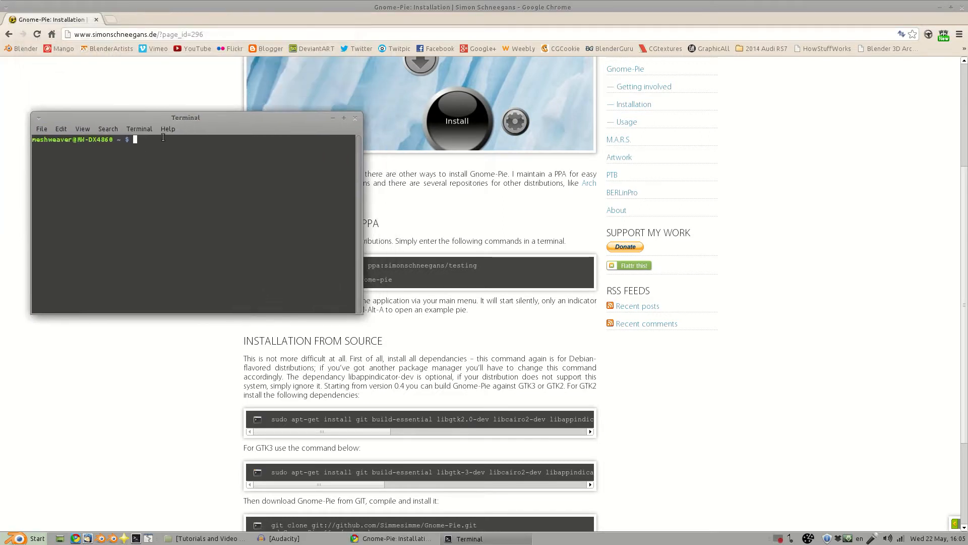
pyautogui.click(354, 110)
# Examine the instructions for installing Gnome-Pie from the PPA and from source.
pyautogui.scroll(-3, 183, 381)
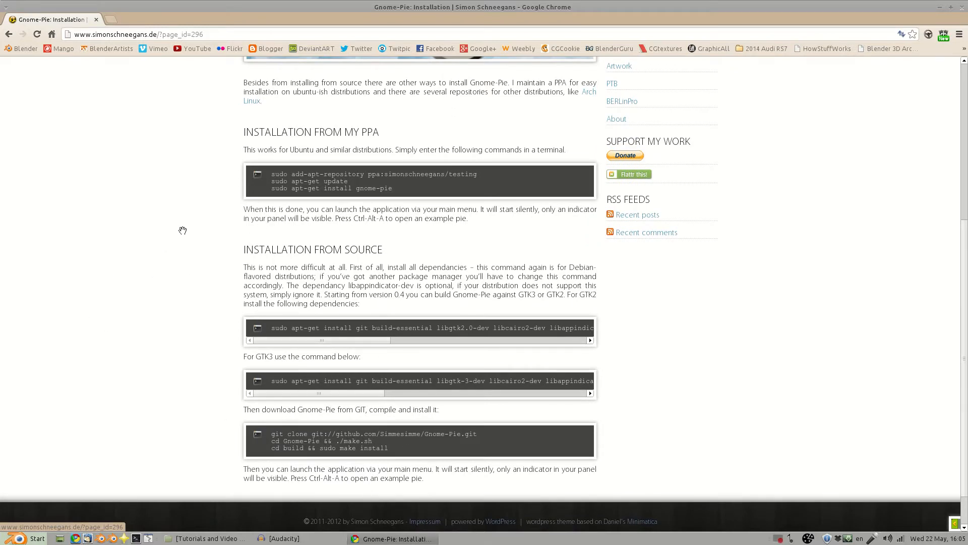
pyautogui.scroll(8, 129, 165)
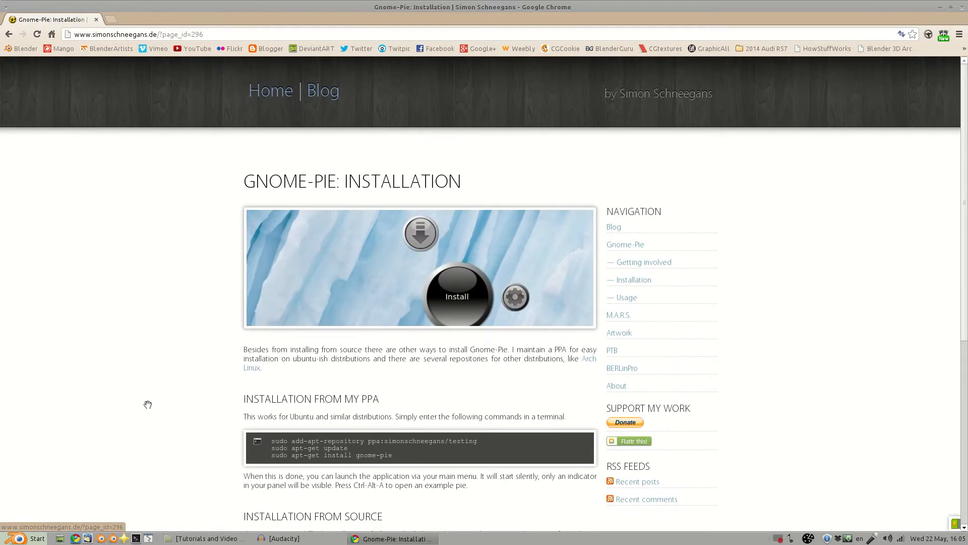
pyautogui.scroll(-4, 148, 405)
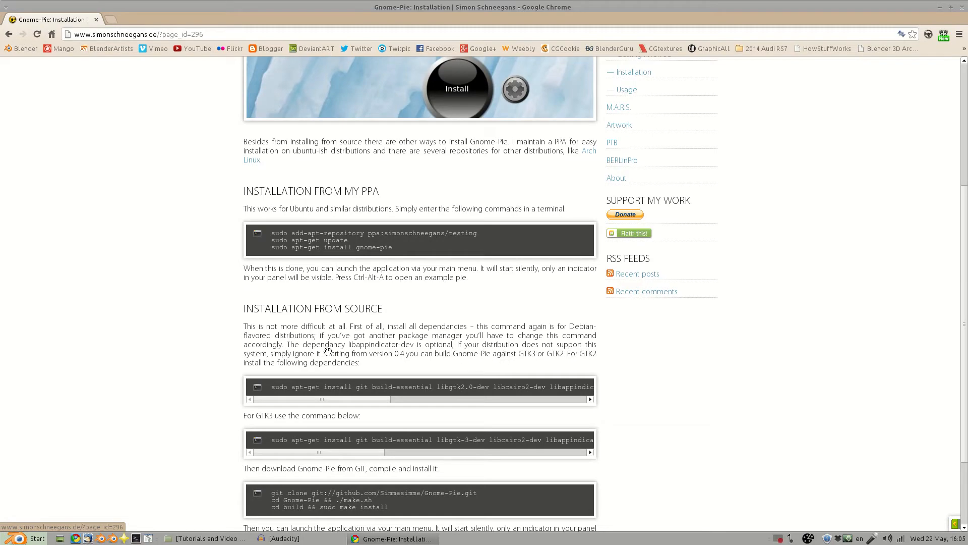
pyautogui.scroll(-2, 177, 381)
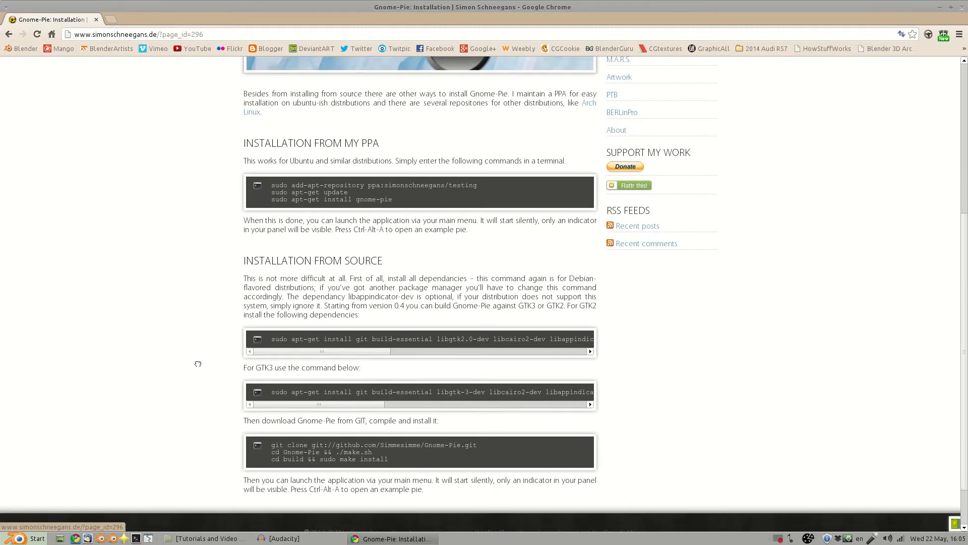
pyautogui.scroll(6, 162, 346)
pyautogui.scroll(-4, 179, 279)
pyautogui.scroll(-2, 179, 279)
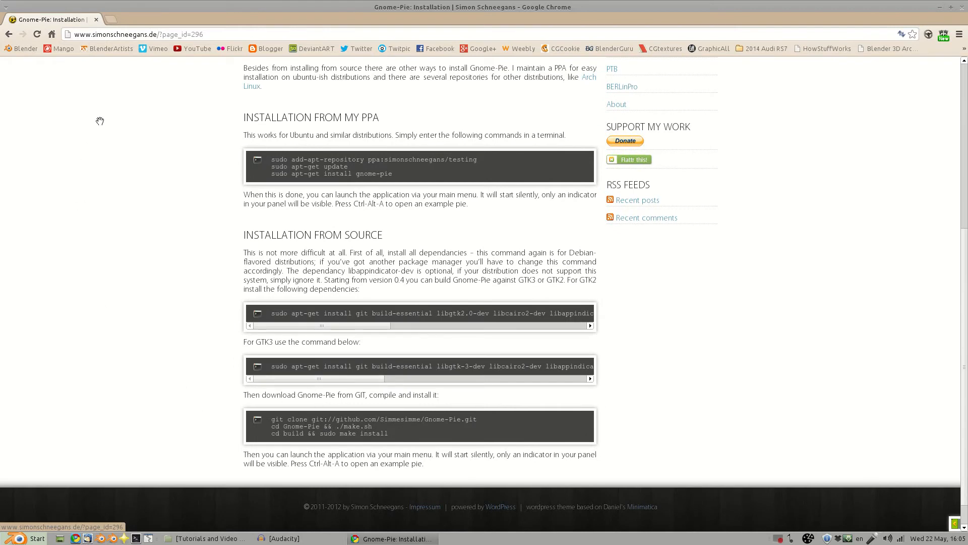
pyautogui.scroll(7, 100, 121)
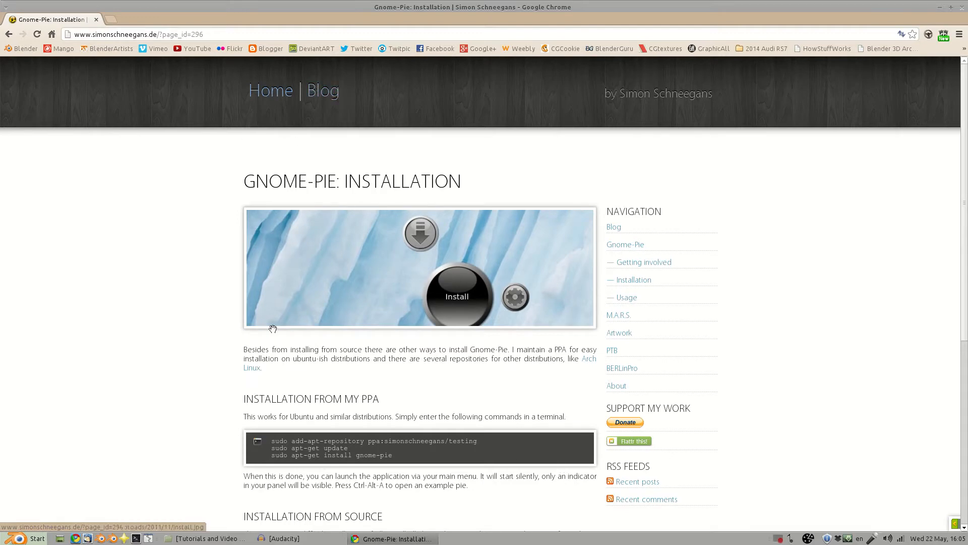
# Return to the Gnome-Pie Usage page and review its sections on tweaking behavior, included themes and advanced usage.
pyautogui.click(9, 34)
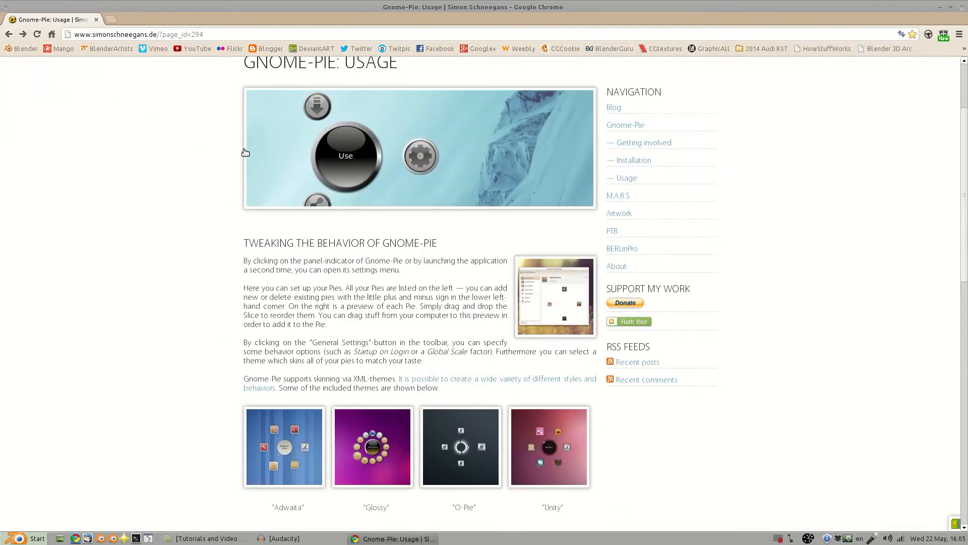
pyautogui.scroll(-2, 202, 353)
pyautogui.scroll(-1, 200, 335)
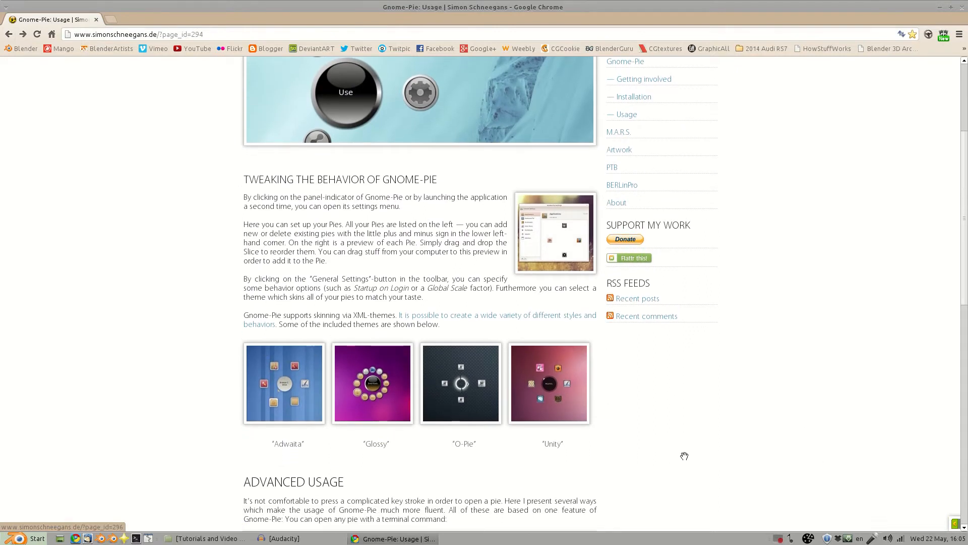
pyautogui.scroll(-3, 142, 313)
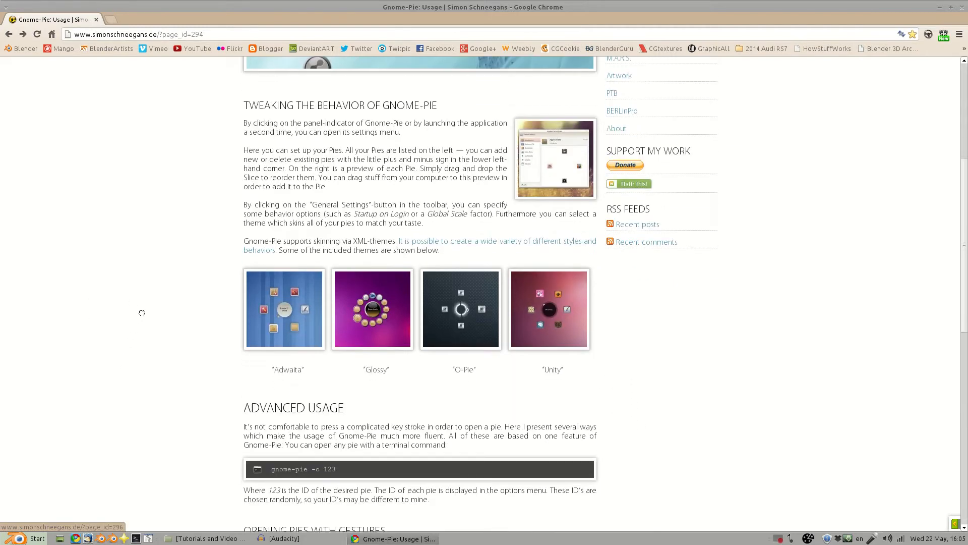
pyautogui.scroll(-4, 142, 313)
pyautogui.scroll(12, 155, 292)
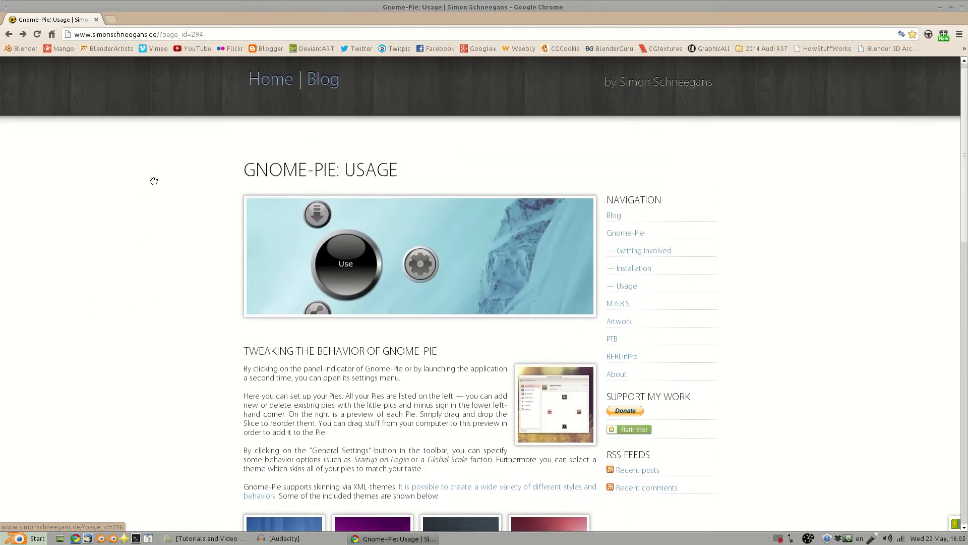
# Close the browser window using Gnome-Pie's Window pie.
pyautogui.scroll(1, 153, 181)
pyautogui.hotkey('ctrl', 'alt', 'w')
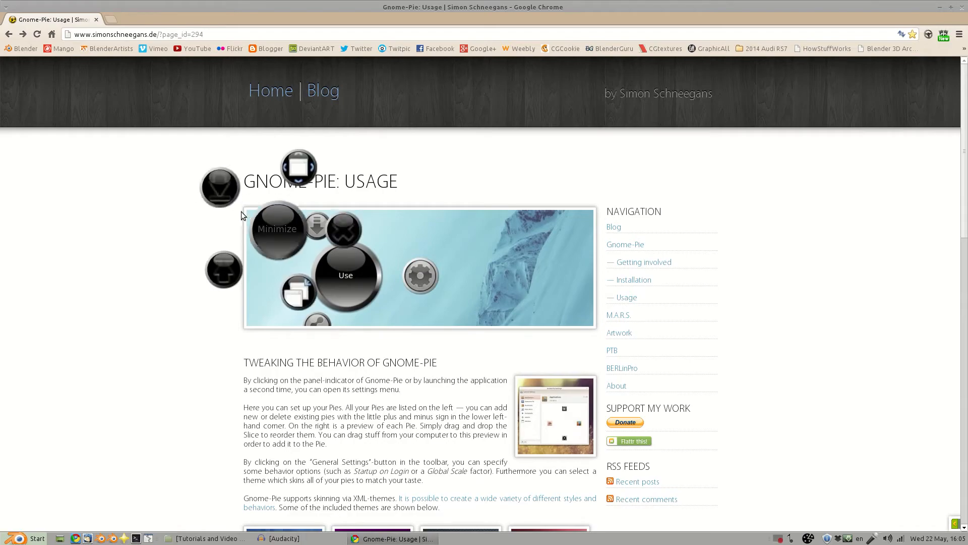
pyautogui.click(354, 233)
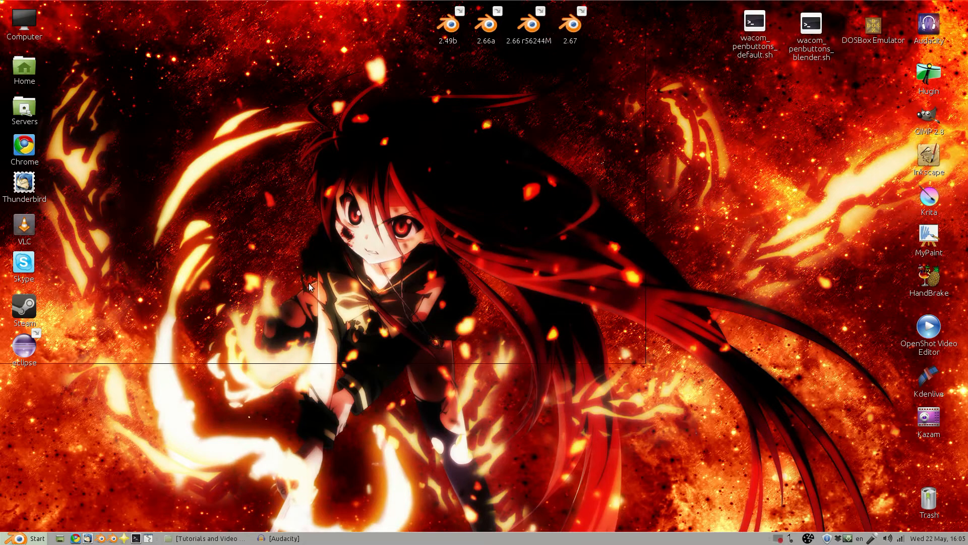
# Launch Gnome-Pie a second time to bring up its settings, reposition that window on the desktop and close it.
pyautogui.click(35, 538)
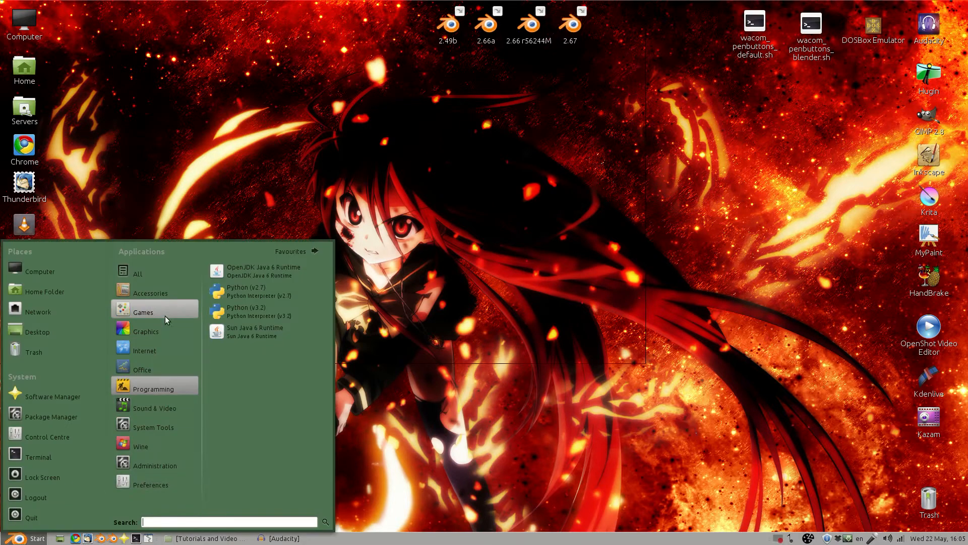
pyautogui.moveTo(139, 289)
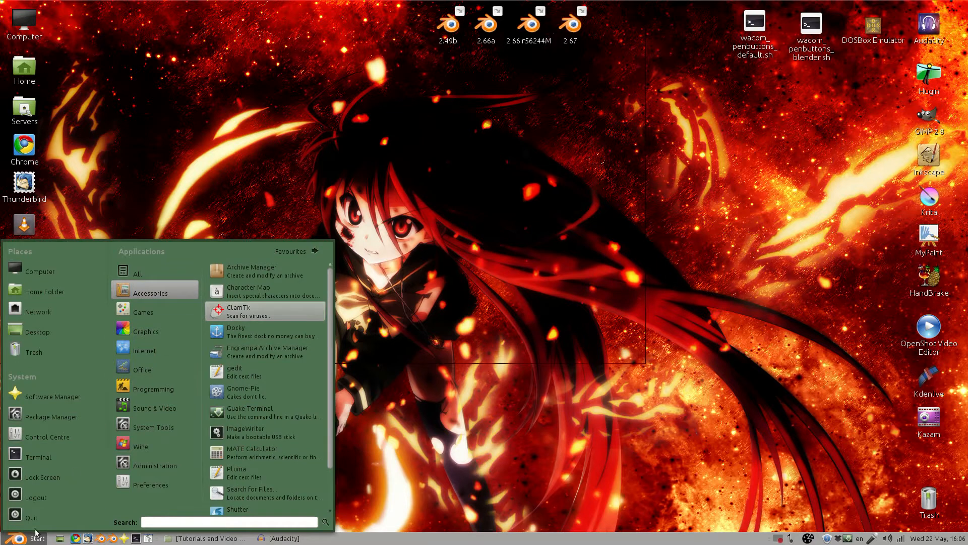
pyautogui.click(271, 391)
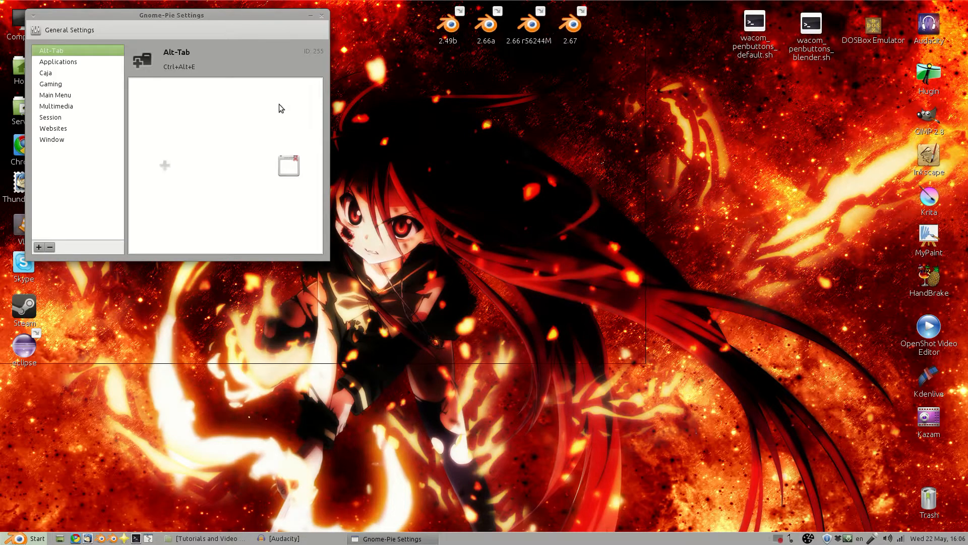
pyautogui.moveTo(192, 20); pyautogui.dragTo(357, 149)
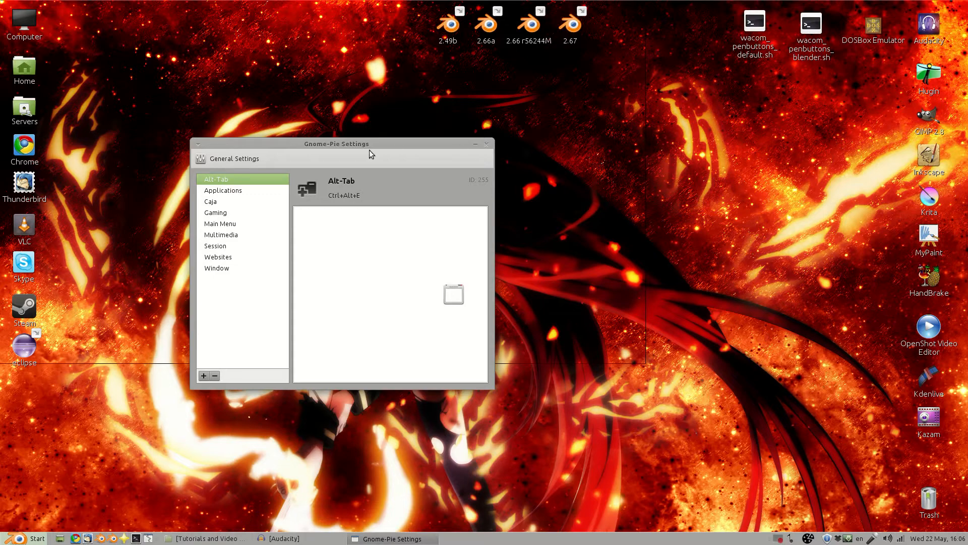
pyautogui.click(487, 145)
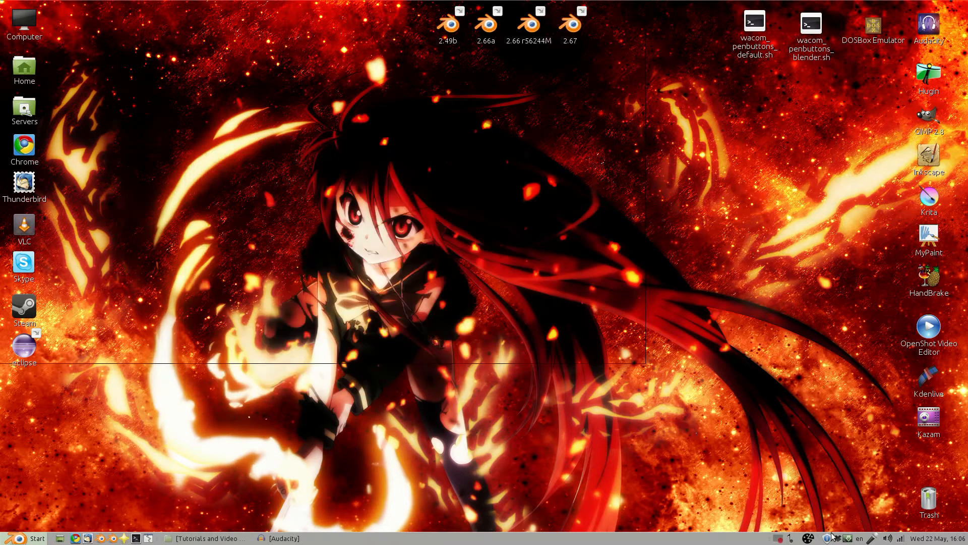
# Quit the running Gnome-Pie and launch it again.
pyautogui.click(807, 538)
pyautogui.click(820, 527)
pyautogui.click(31, 535)
pyautogui.click(252, 394)
# Open the Gnome-Pie settings and move the window aside to free space on the desktop.
pyautogui.click(789, 538)
pyautogui.click(806, 500)
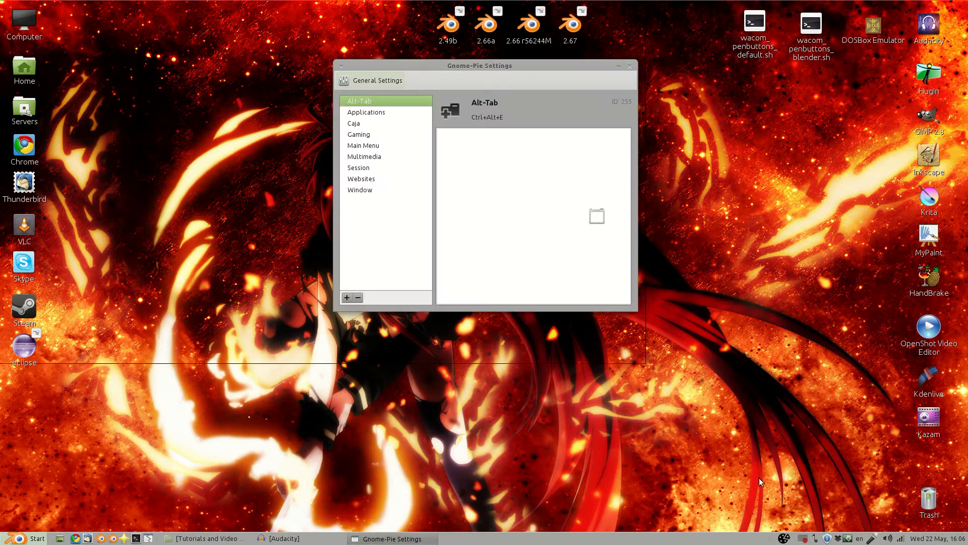
pyautogui.moveTo(480, 70); pyautogui.dragTo(293, 87)
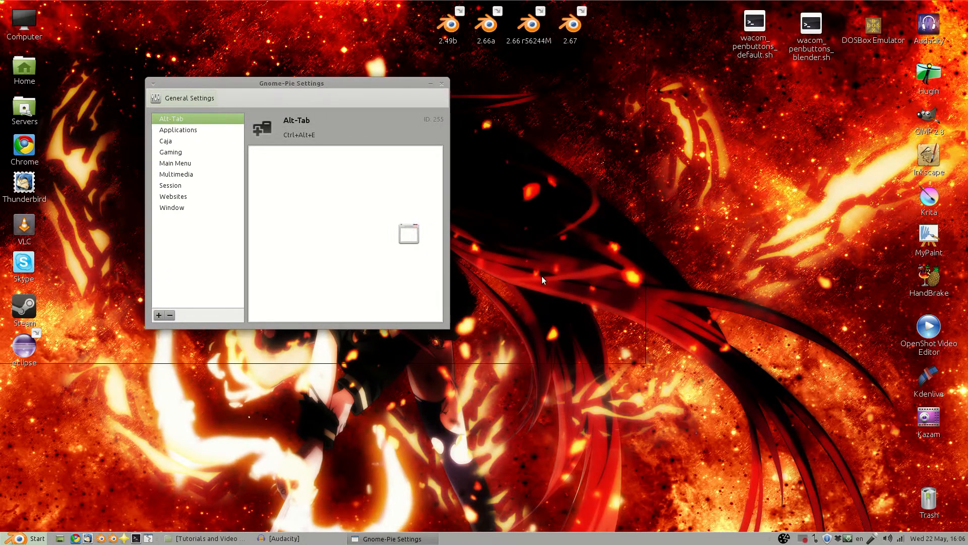
# Display the Applications pie twice, preview slices such as Terminal and 2.67, and dismiss it without launching anything.
pyautogui.hotkey('ctrl', 'alt', 'a')
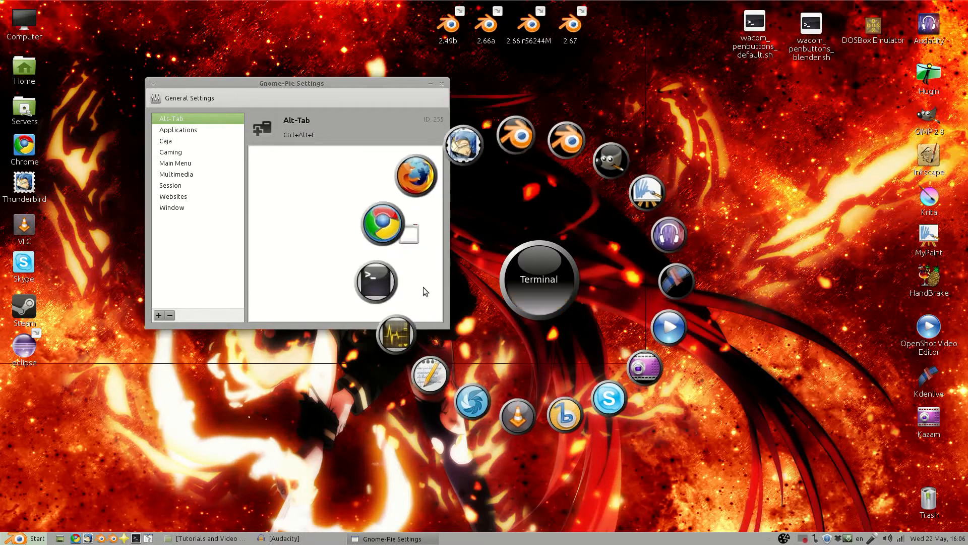
pyautogui.click(516, 298)
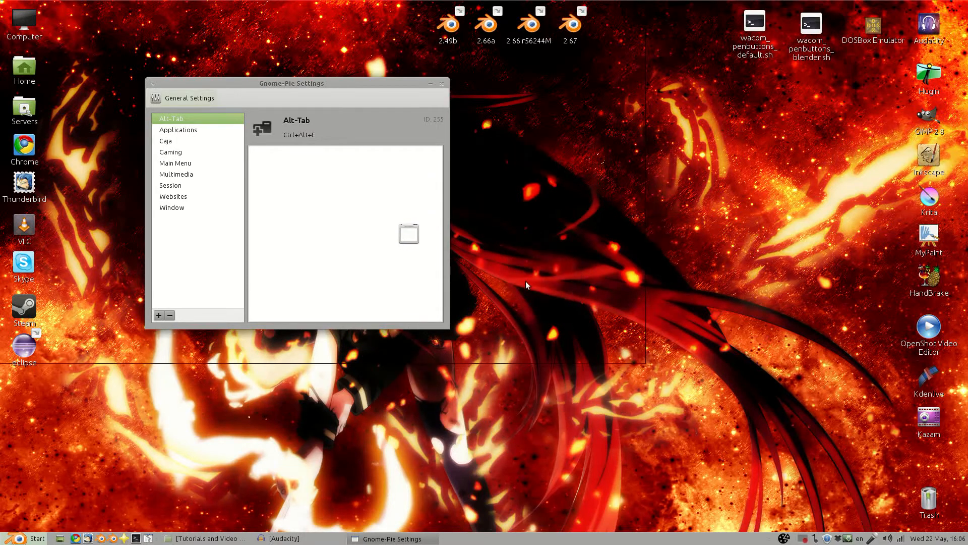
pyautogui.hotkey('ctrl', 'alt', 'a')
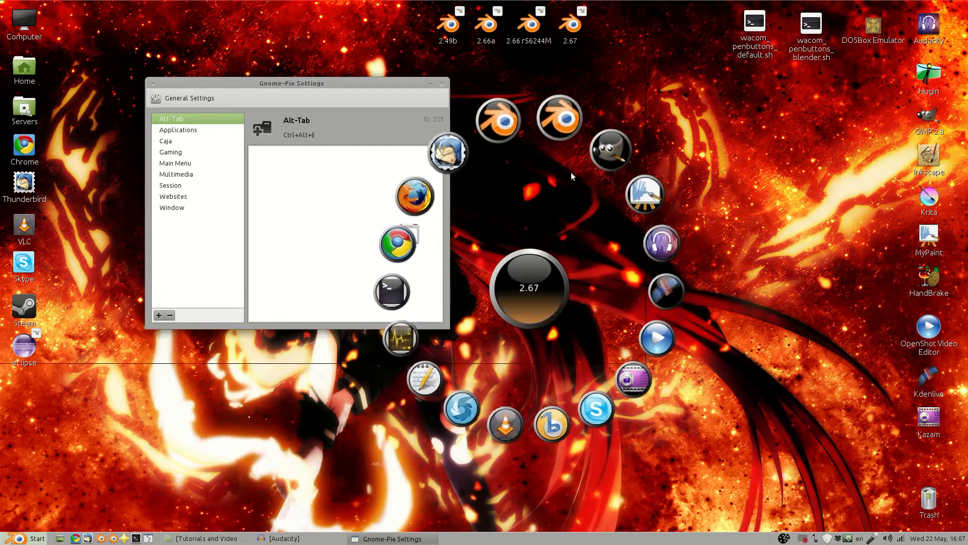
pyautogui.press('Escape')
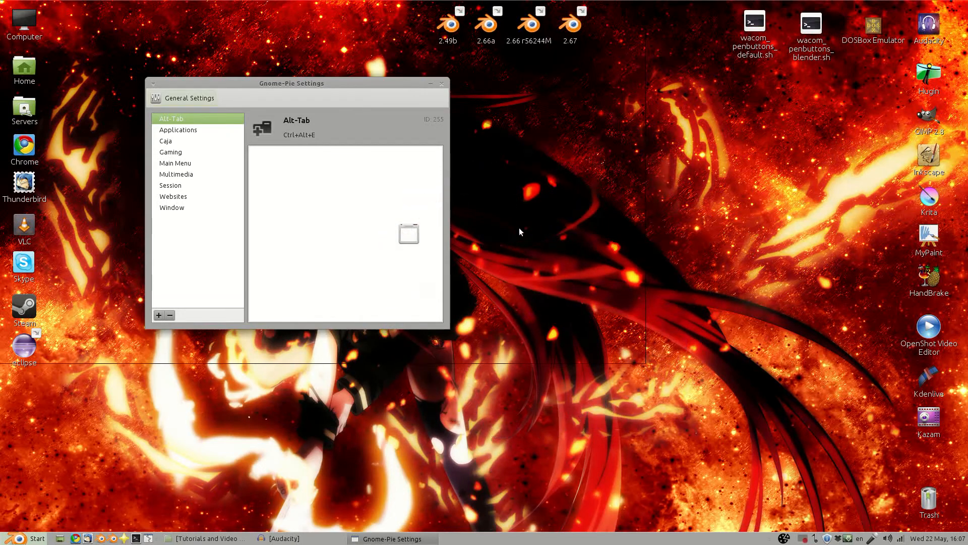
# Display the Multimedia pie at several places on the desktop and preview slices such as Previous Track and Play/Pause, dismissing it each time.
pyautogui.hotkey('ctrl', 'alt', 'm')
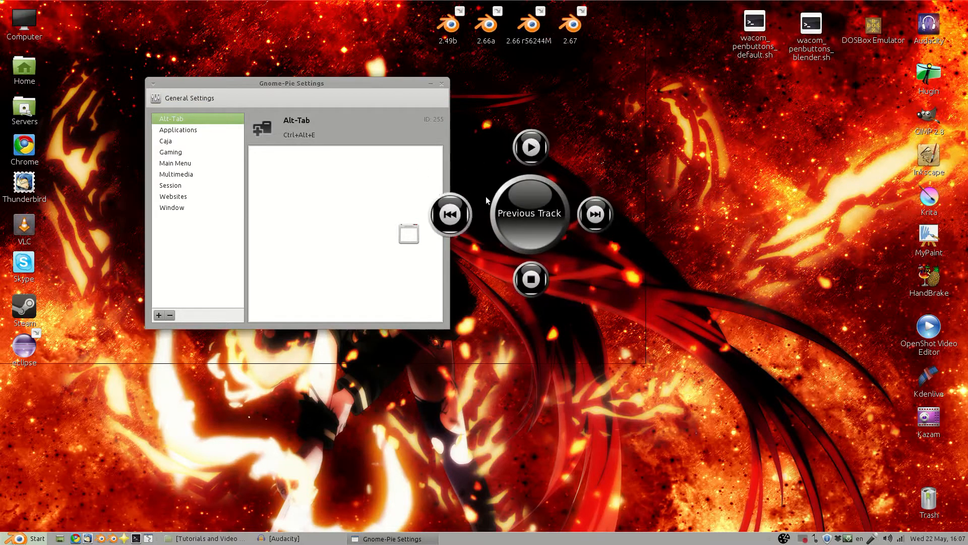
pyautogui.click(546, 222)
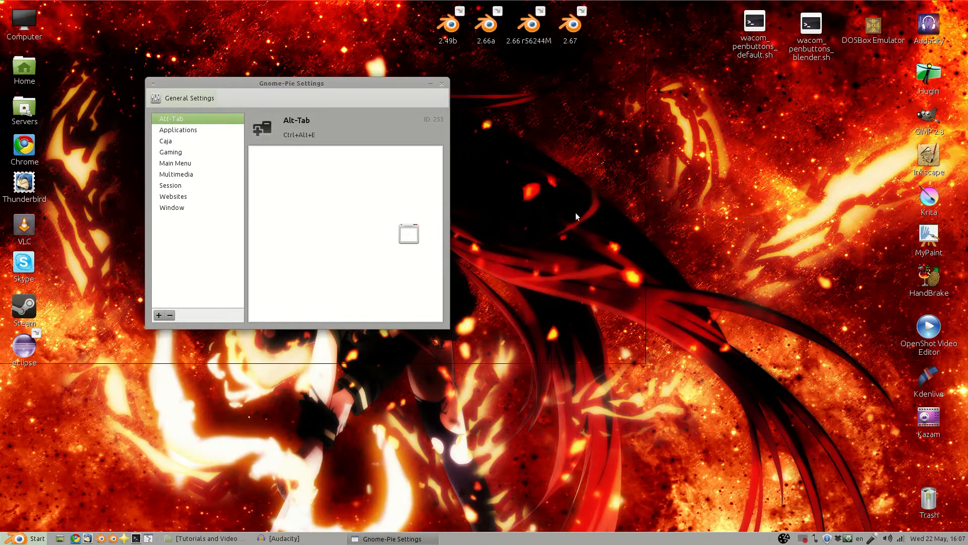
pyautogui.hotkey('ctrl', 'alt', 'm')
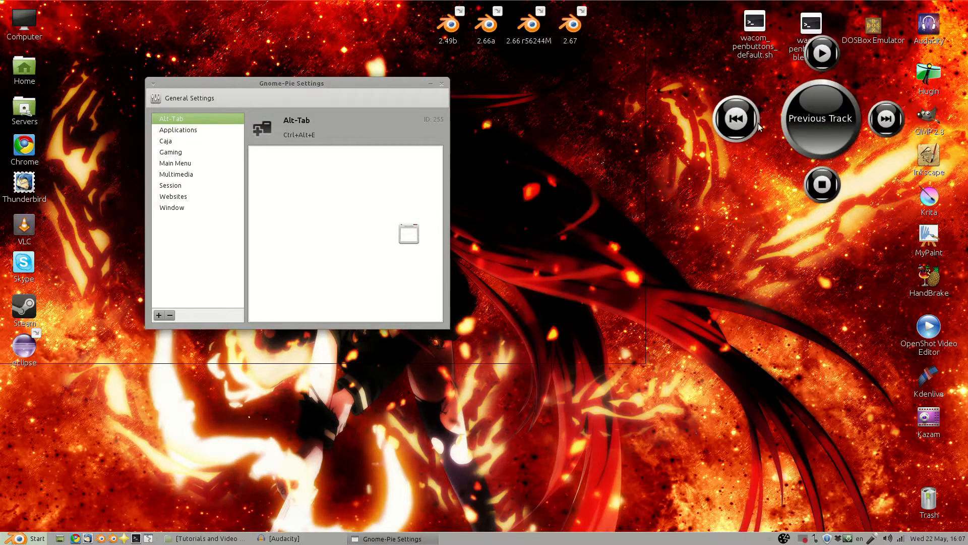
pyautogui.click(672, 148)
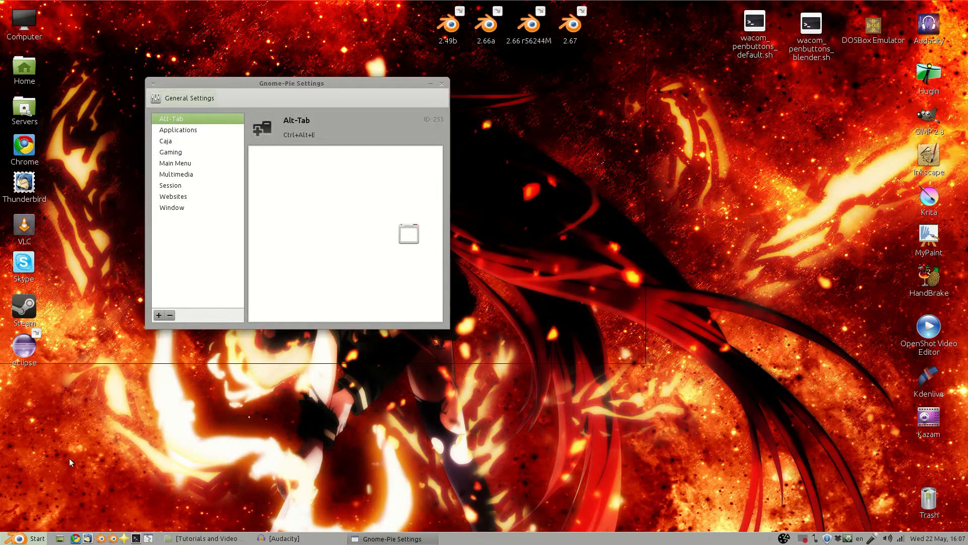
pyautogui.hotkey('ctrl', 'alt', 'm')
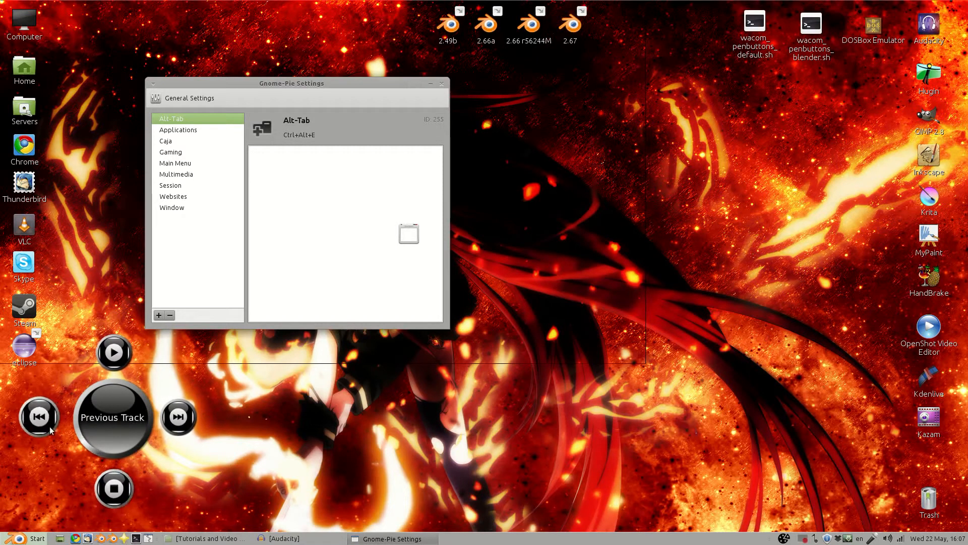
pyautogui.click(193, 427)
pyautogui.hotkey('ctrl', 'alt', 'm')
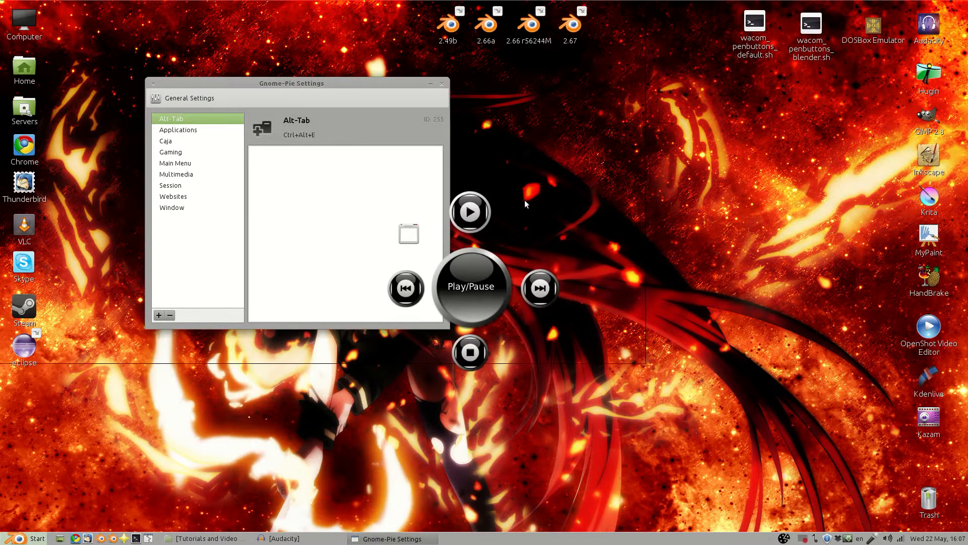
pyautogui.click(535, 283)
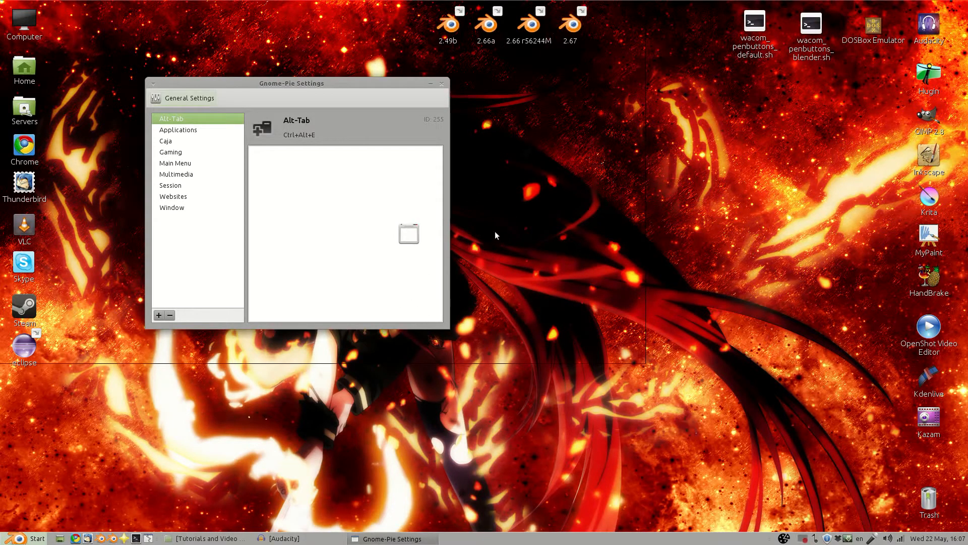
# Move the settings window to the middle of the desktop, view the Applications pie's slices and display that pie before dismissing it.
pyautogui.moveTo(302, 83); pyautogui.dragTo(503, 120)
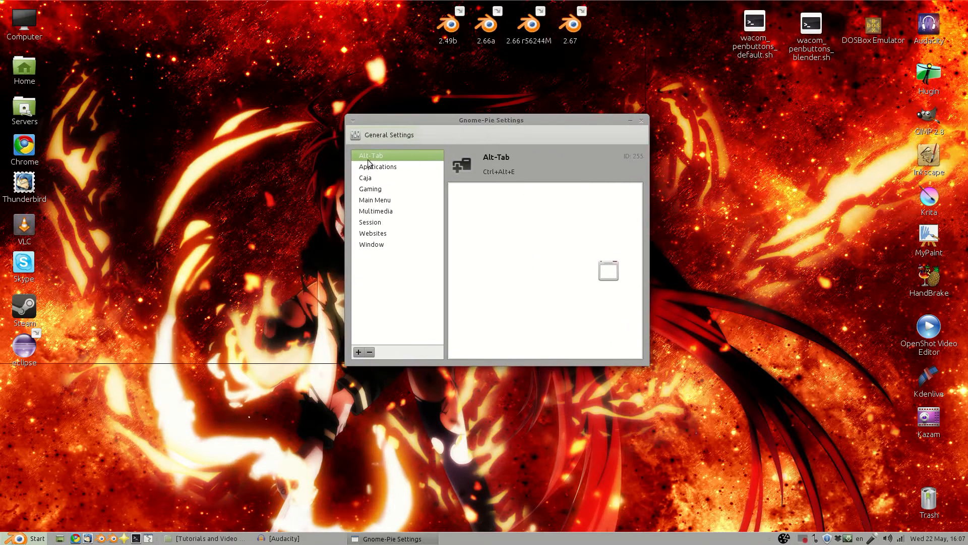
pyautogui.click(386, 168)
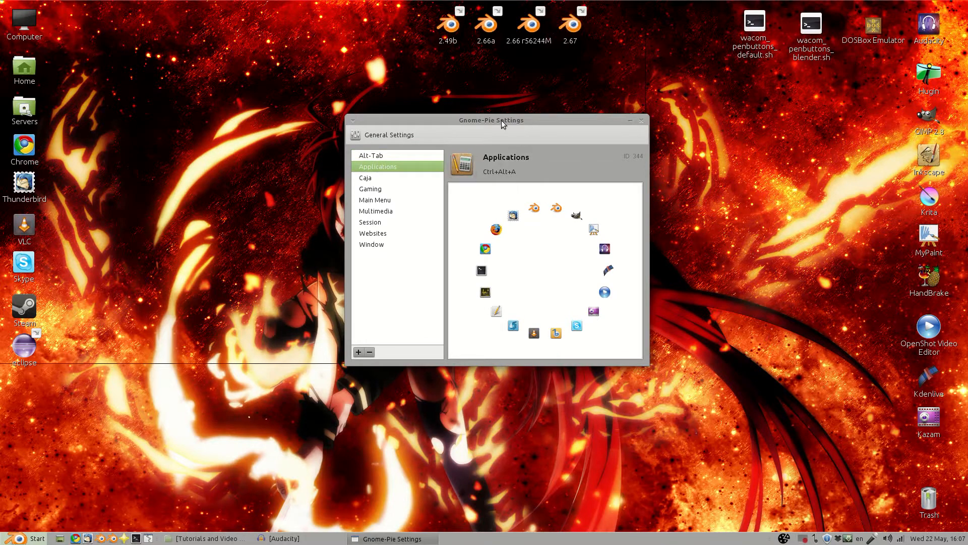
pyautogui.moveTo(502, 120); pyautogui.dragTo(495, 114)
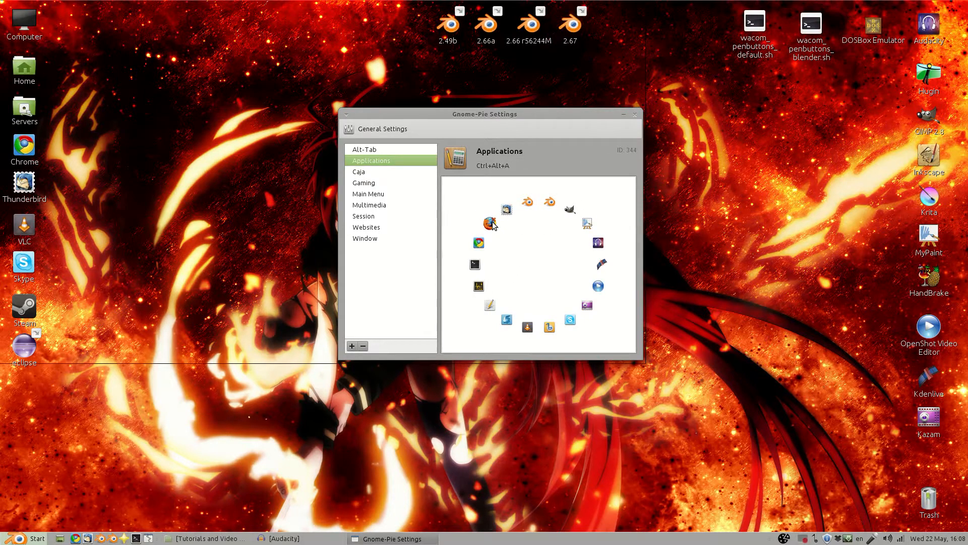
pyautogui.hotkey('ctrl', 'alt', 'a')
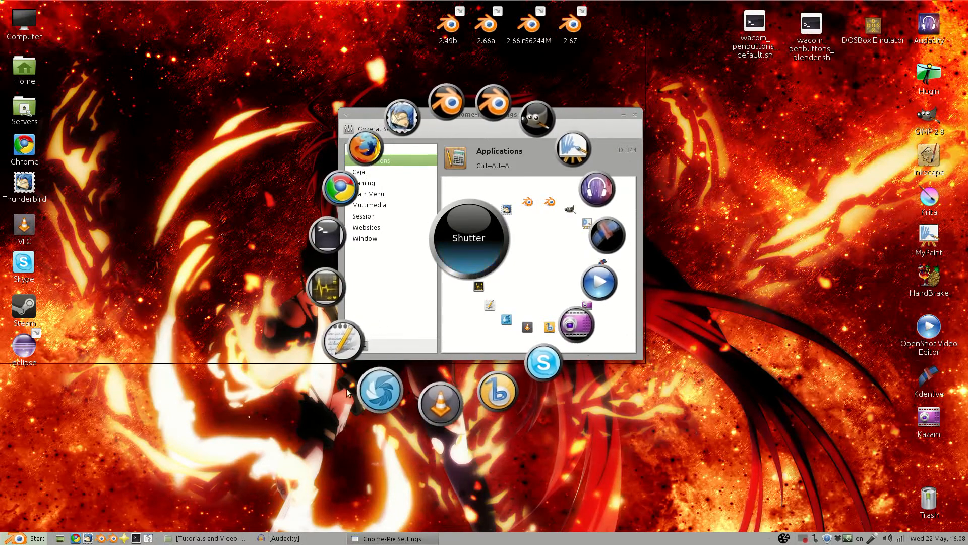
pyautogui.press('Escape')
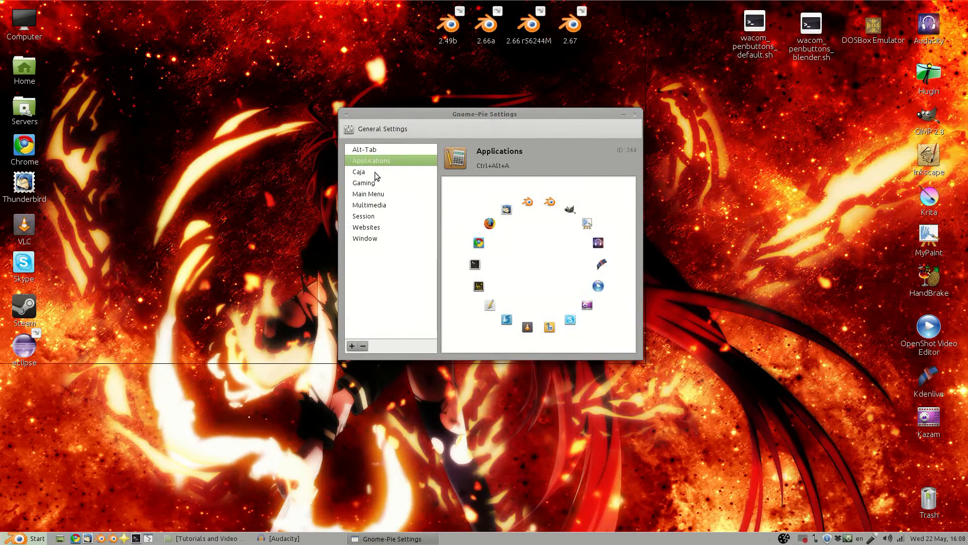
# Examine the Caja pie, its folder slices and its Group: Bookmarks slice options, and leave those options unchanged.
pyautogui.click(365, 172)
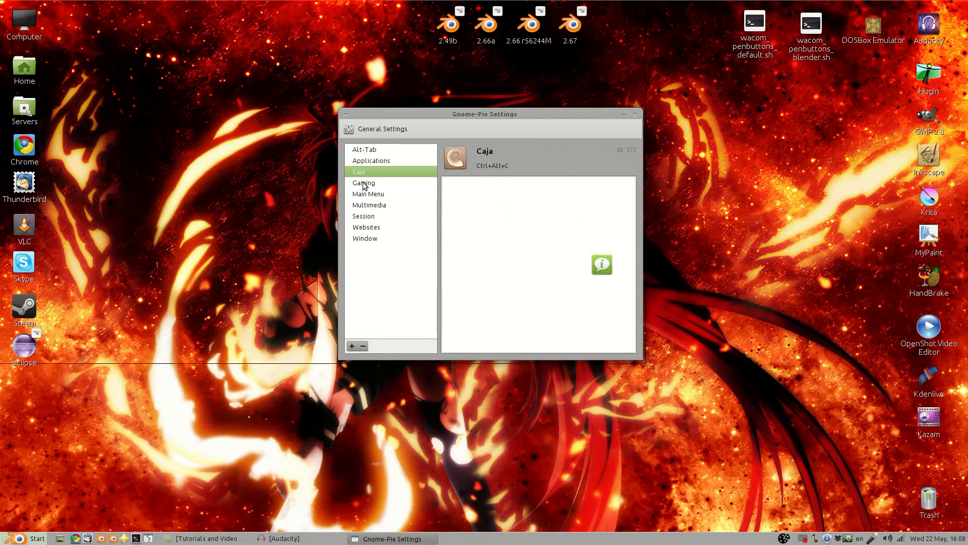
pyautogui.hotkey('ctrl', 'alt', 'c')
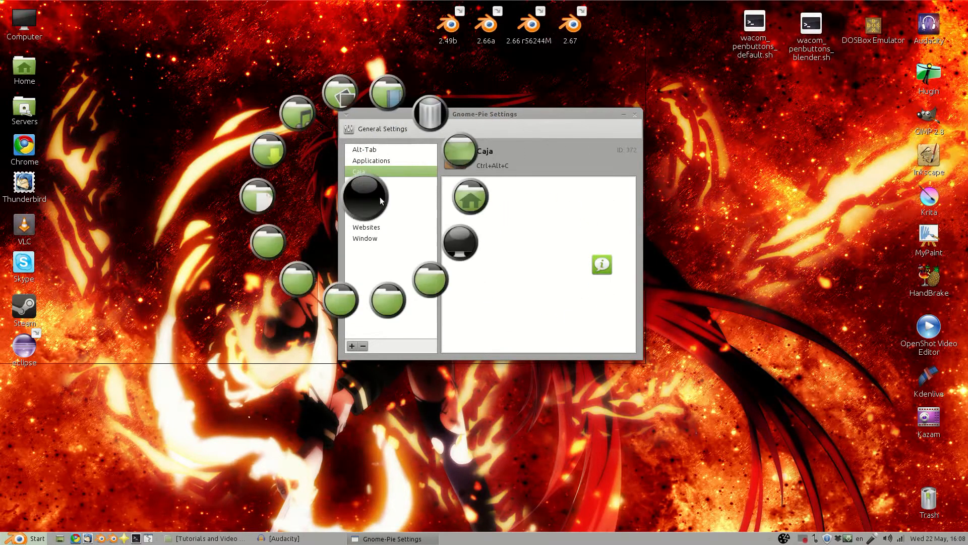
pyautogui.click(253, 238)
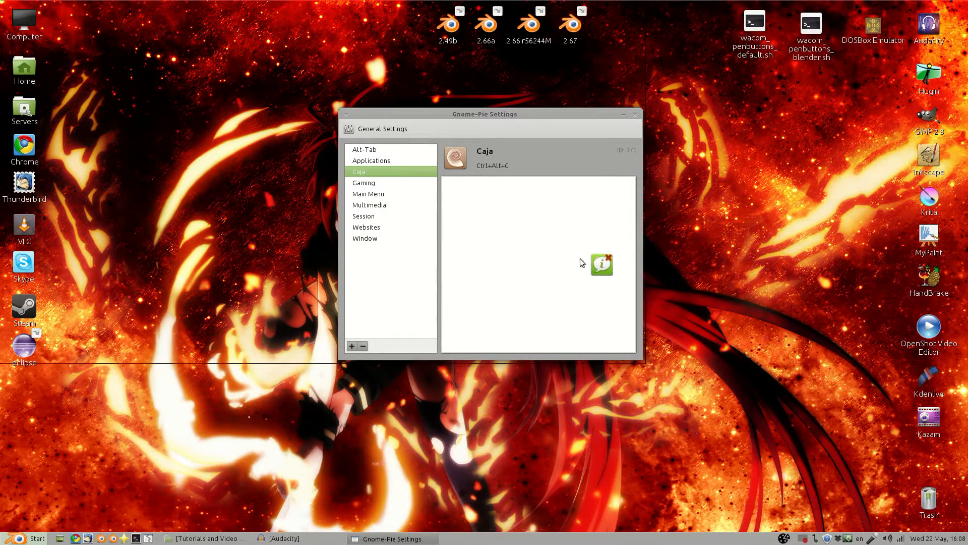
pyautogui.click(593, 269)
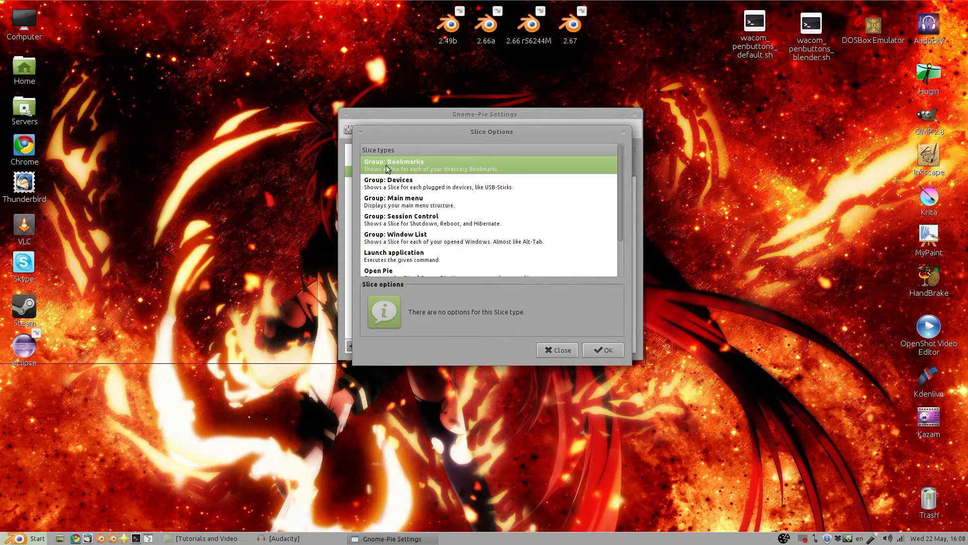
pyautogui.click(559, 349)
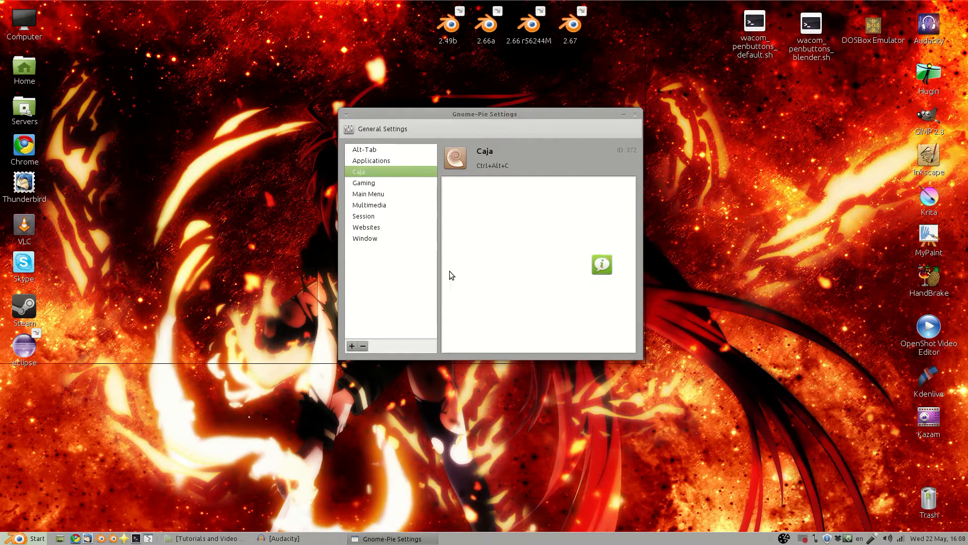
# View the Gaming and Main Menu pies in the settings and browse the Main Menu pie's application categories, including System Tools, without launching anything.
pyautogui.click(377, 183)
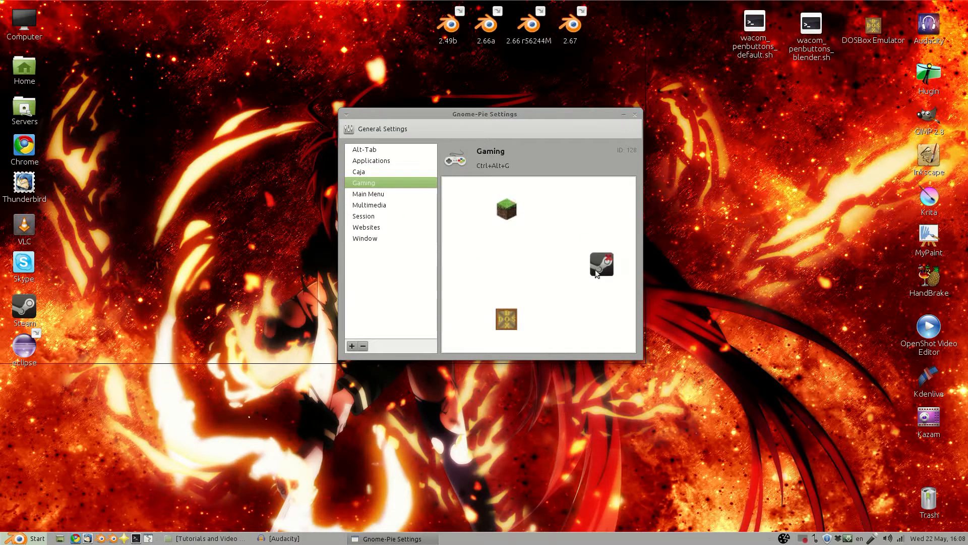
pyautogui.click(371, 195)
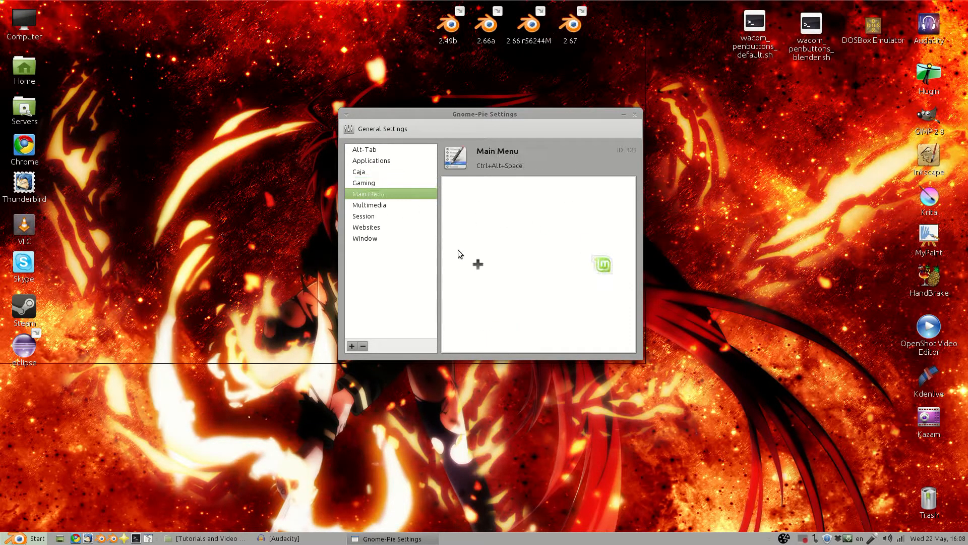
pyautogui.hotkey('ctrl', 'alt', 'space')
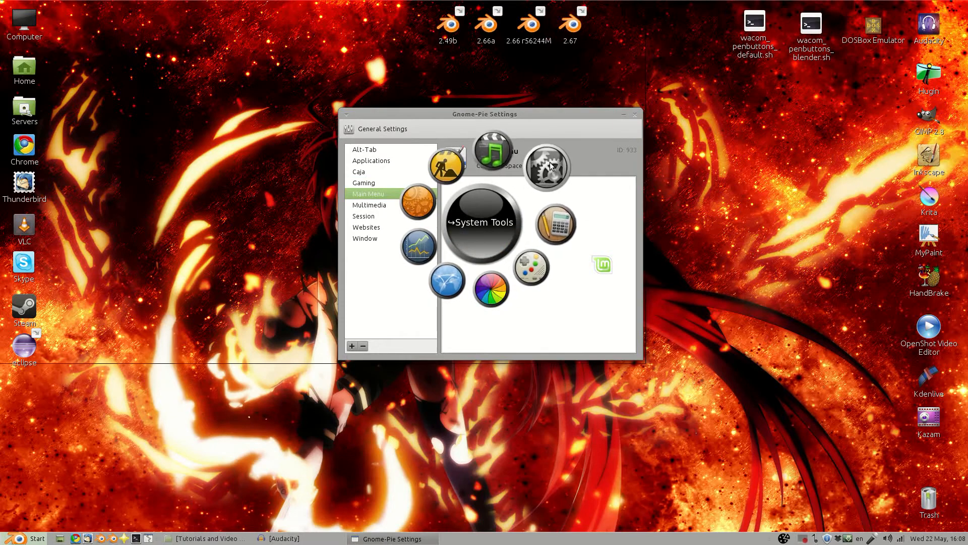
pyautogui.click(553, 163)
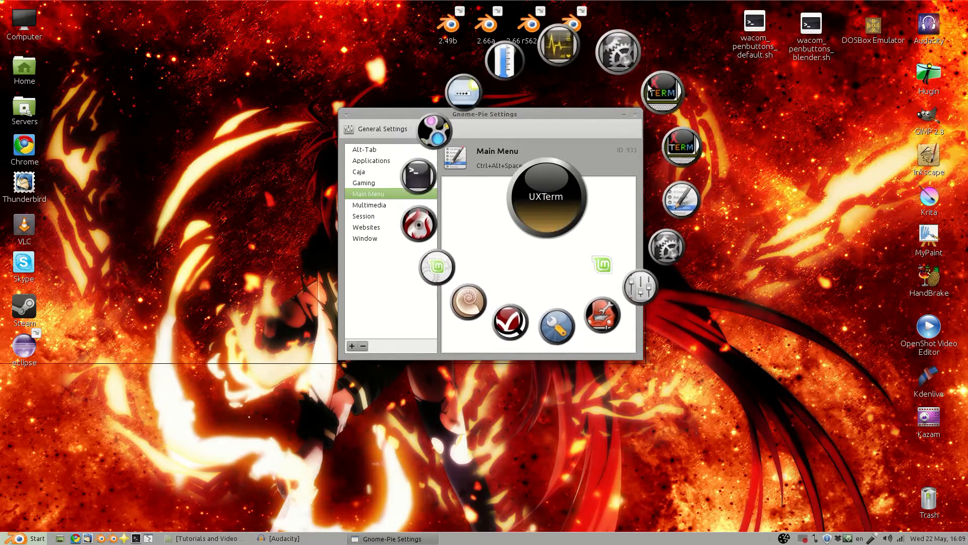
pyautogui.press('Escape')
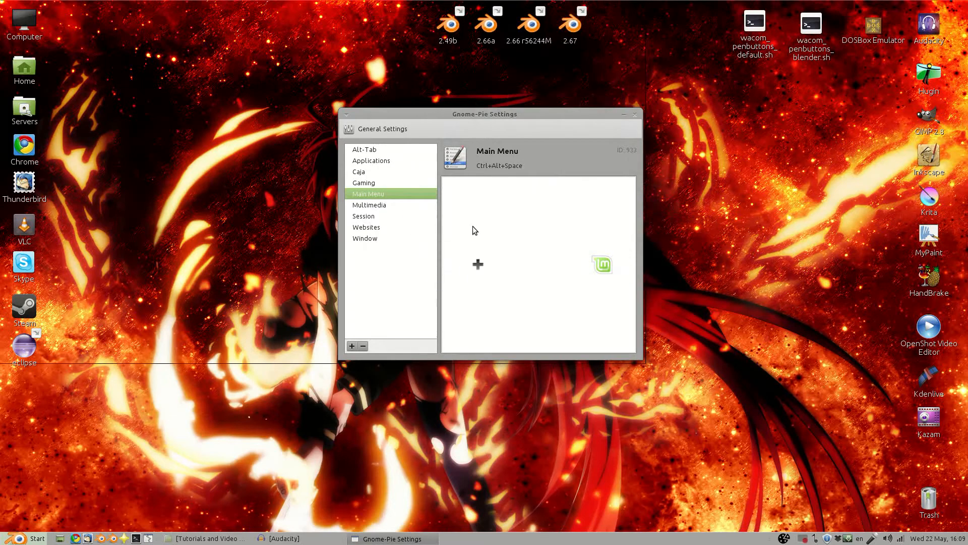
pyautogui.hotkey('ctrl', 'alt', 'space')
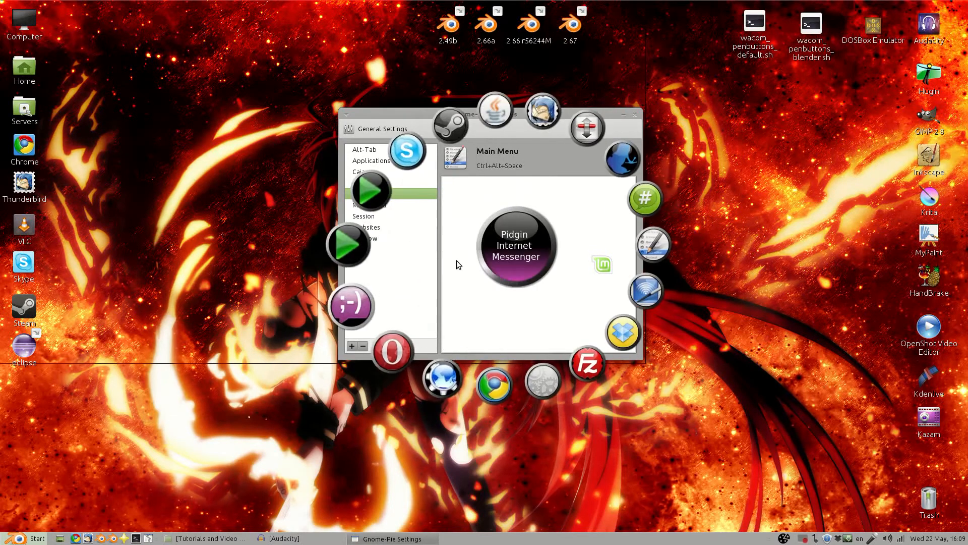
pyautogui.click(385, 212)
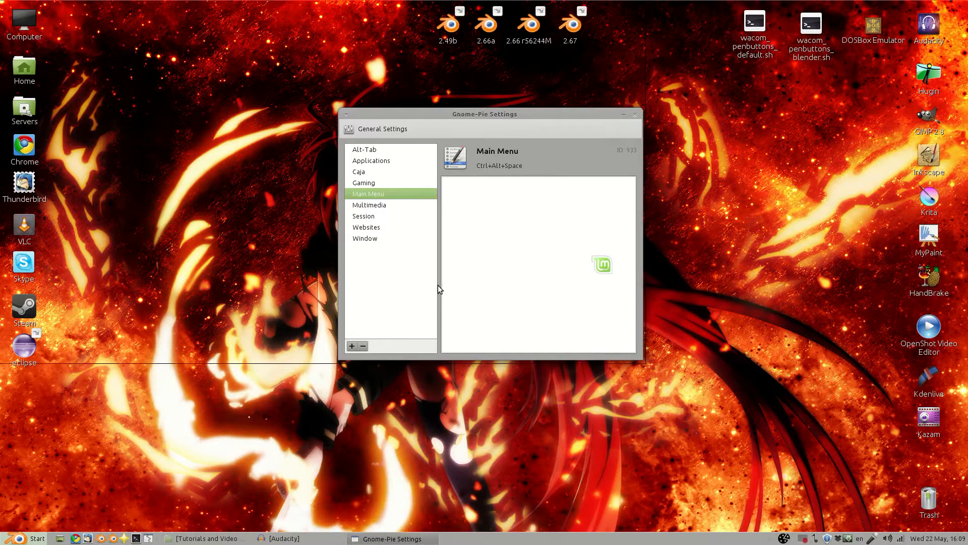
# View the Session pie in the settings, display its slices on screen and dismiss it without choosing any.
pyautogui.click(375, 217)
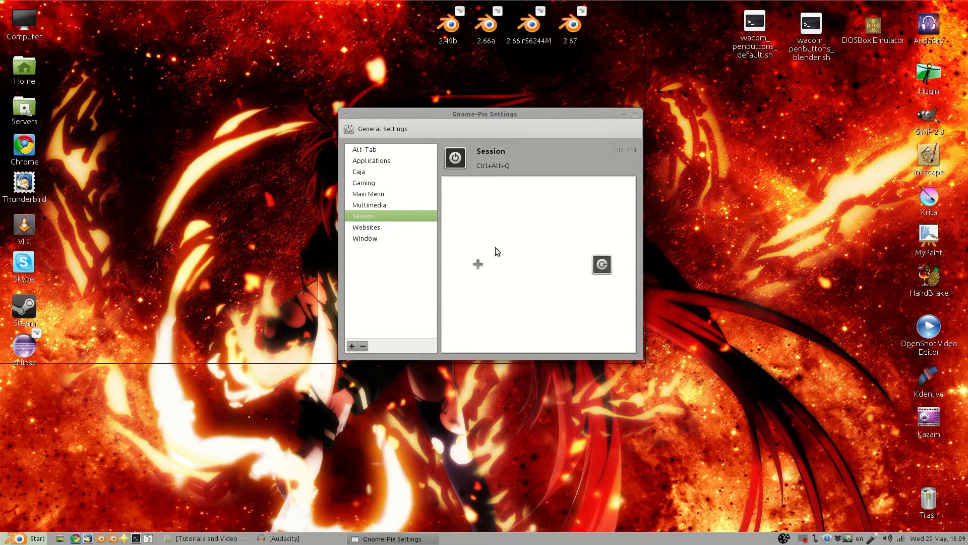
pyautogui.hotkey('ctrl', 'alt', 'q')
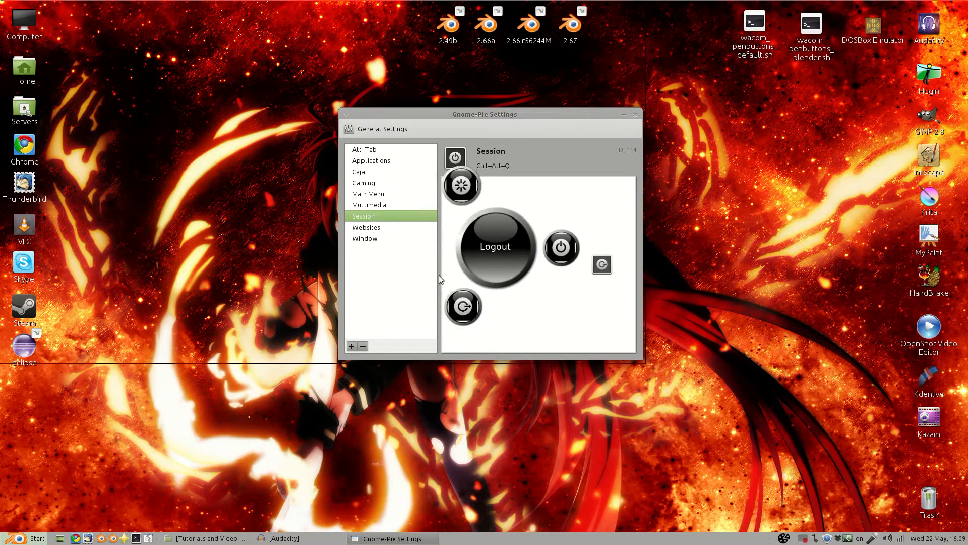
pyautogui.press('Escape')
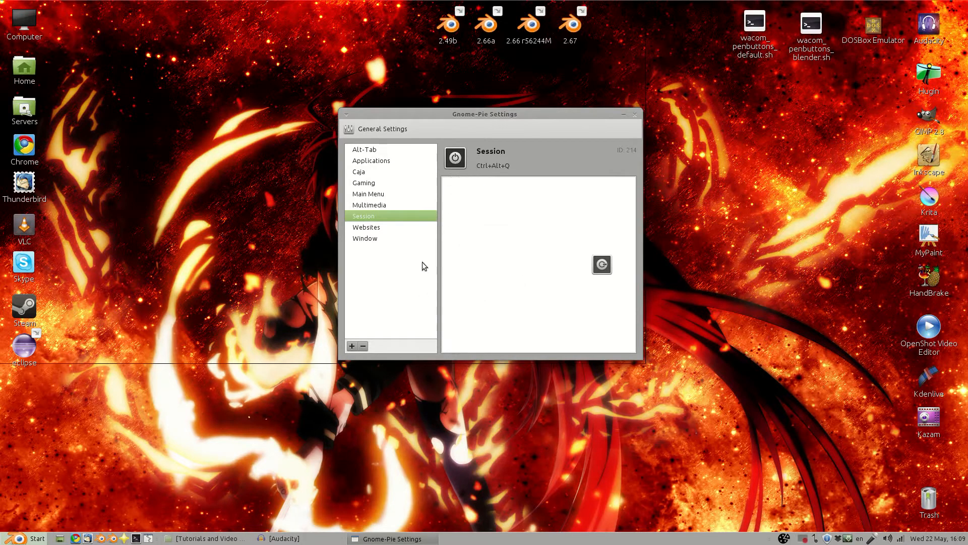
# View the Websites and Window pies in the settings, and display the Window pie before dismissing it.
pyautogui.click(383, 228)
pyautogui.click(385, 238)
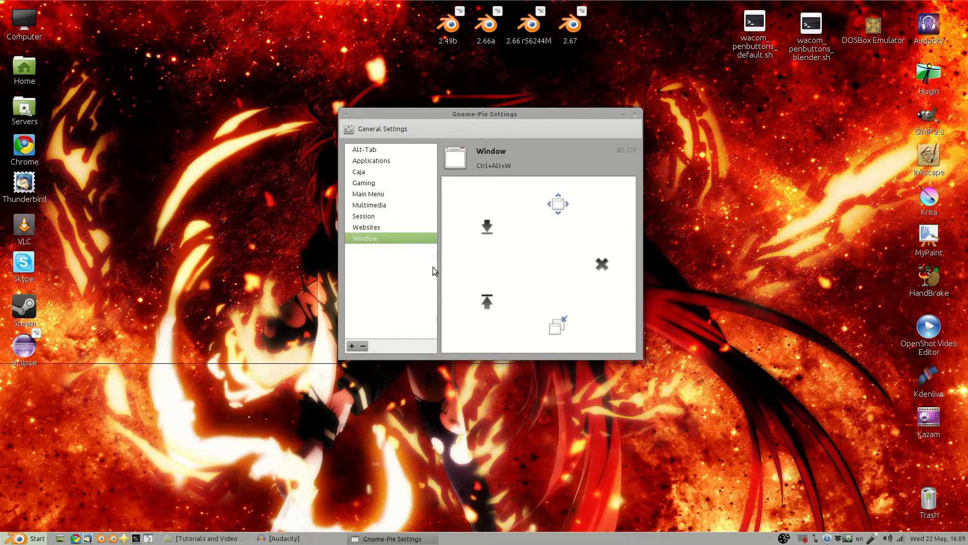
pyautogui.hotkey('ctrl', 'alt', 'w')
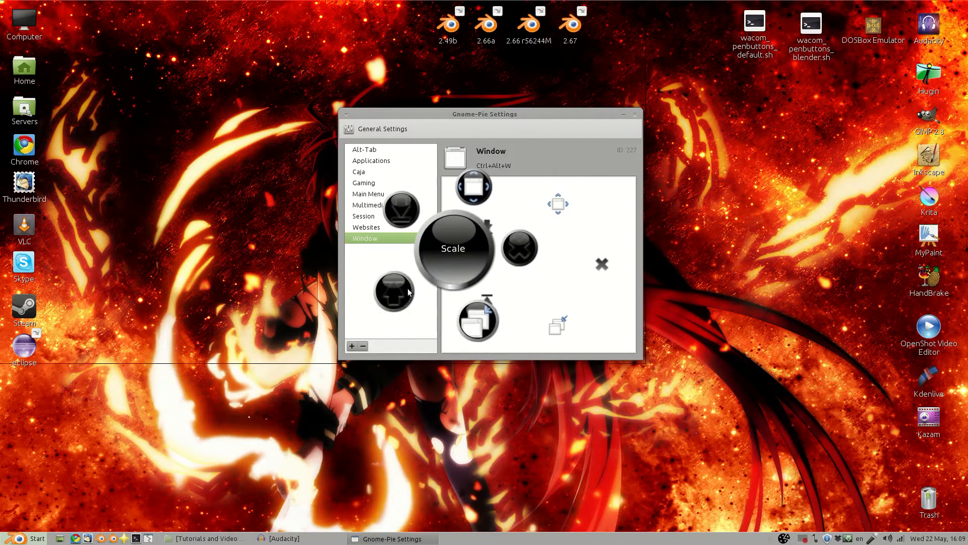
pyautogui.press('Escape')
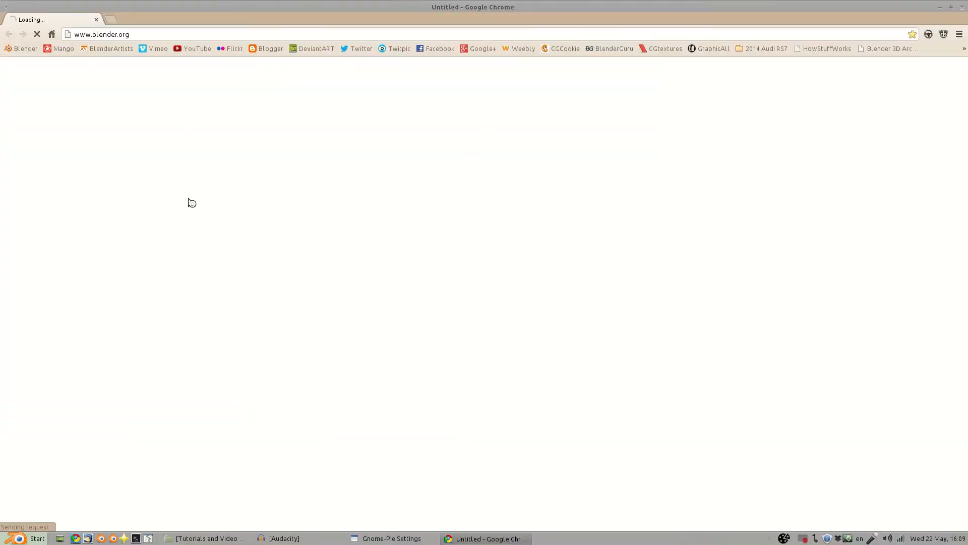
# Reposition the Chrome window showing blender.org, minimize it through the Window pie, and preview that pie once more over the desktop.
pyautogui.moveTo(287, 7); pyautogui.dragTo(311, 23)
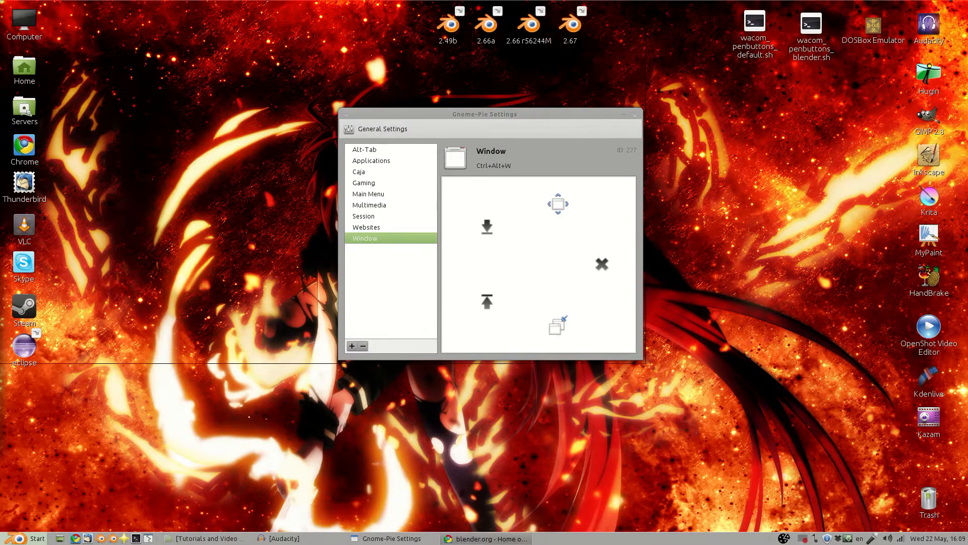
pyautogui.moveTo(0, 74); pyautogui.dragTo(480, 5)
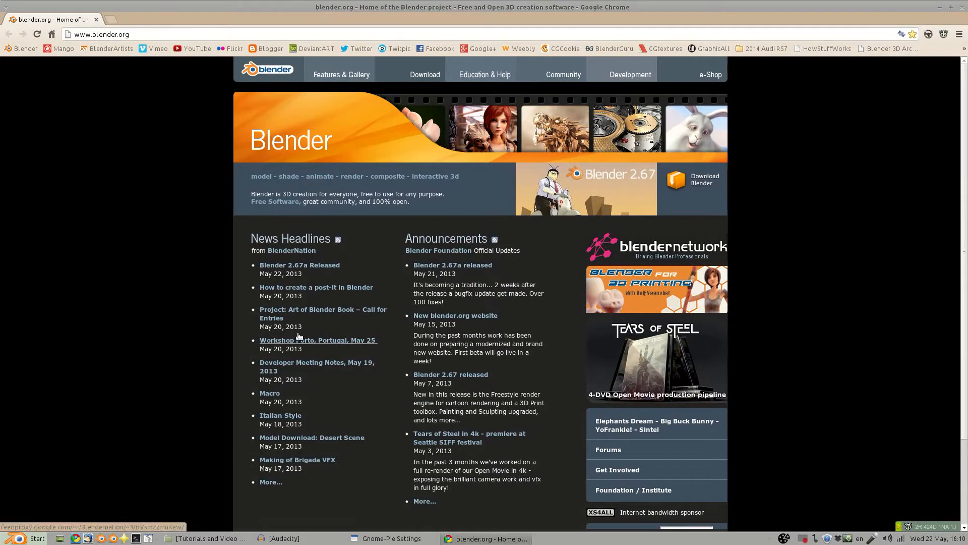
pyautogui.hotkey('ctrl', 'alt', 'w')
pyautogui.click(158, 200)
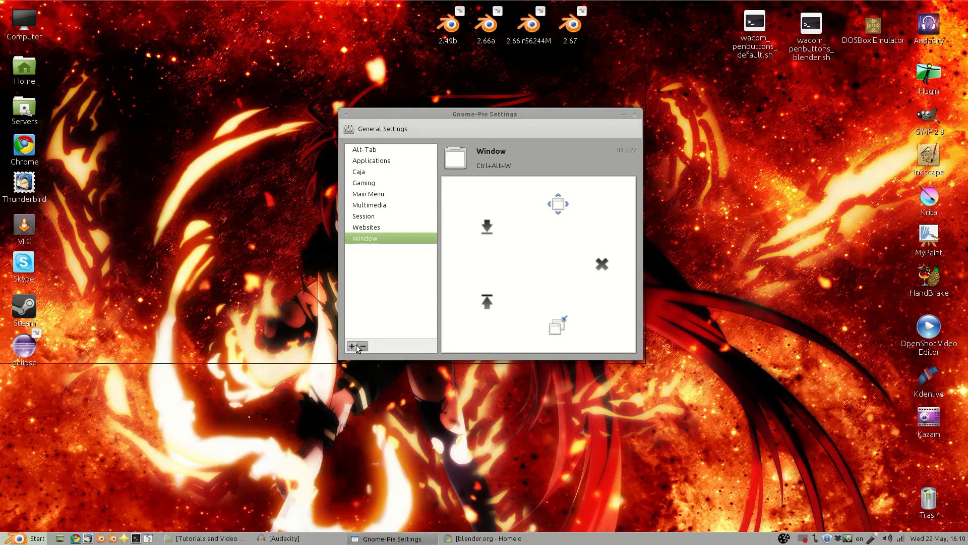
pyautogui.hotkey('ctrl', 'alt', 'w')
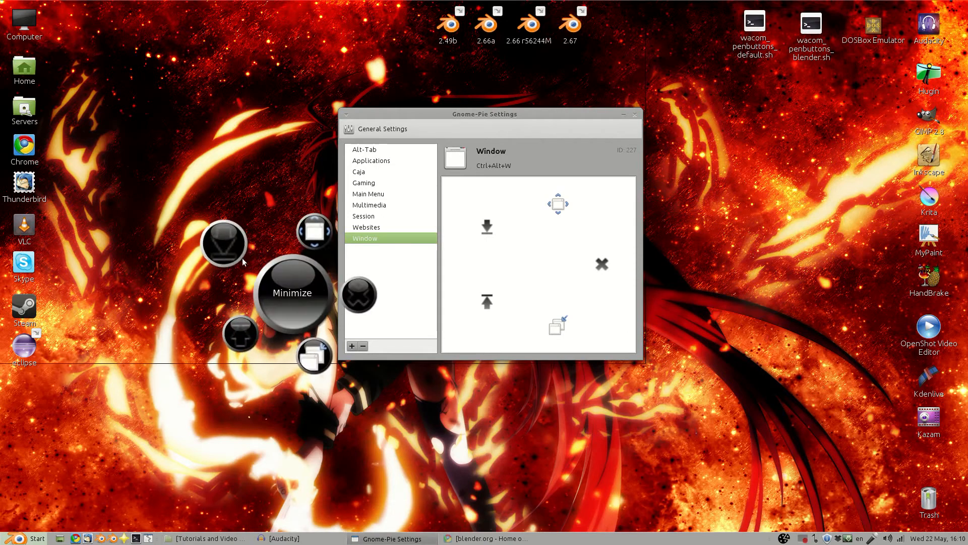
pyautogui.press('Escape')
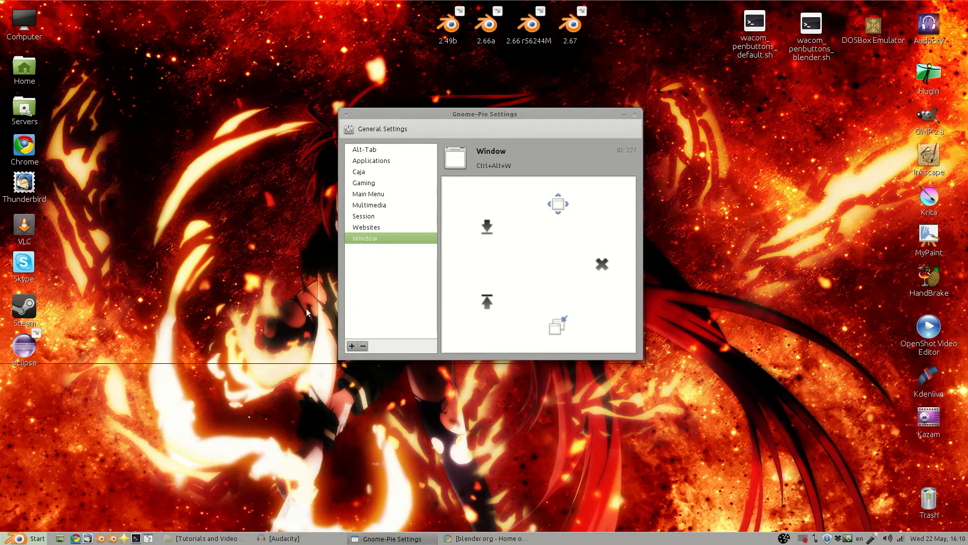
# Minimize the Gnome-Pie Settings window through the Window pie, and restore it.
pyautogui.hotkey('ctrl', 'alt', 'w')
pyautogui.click(250, 276)
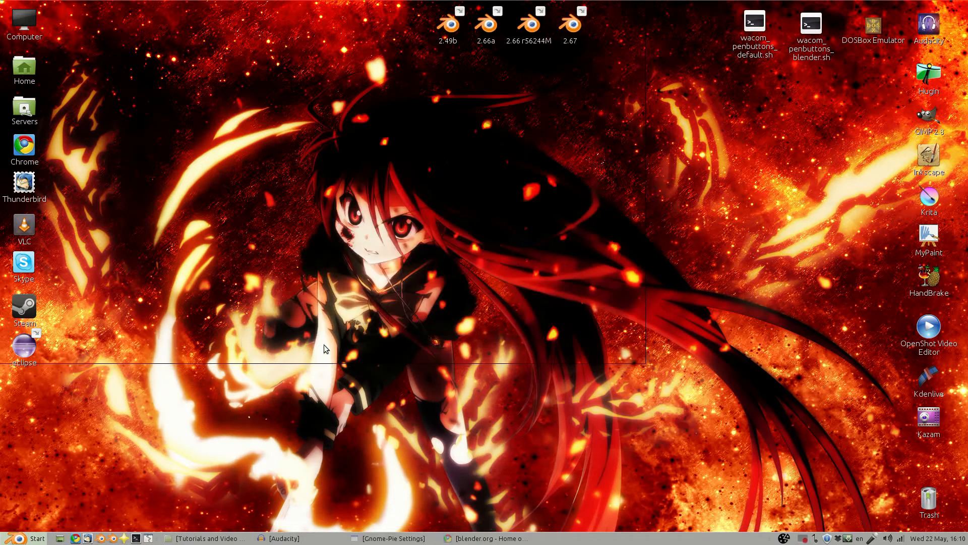
pyautogui.click(423, 539)
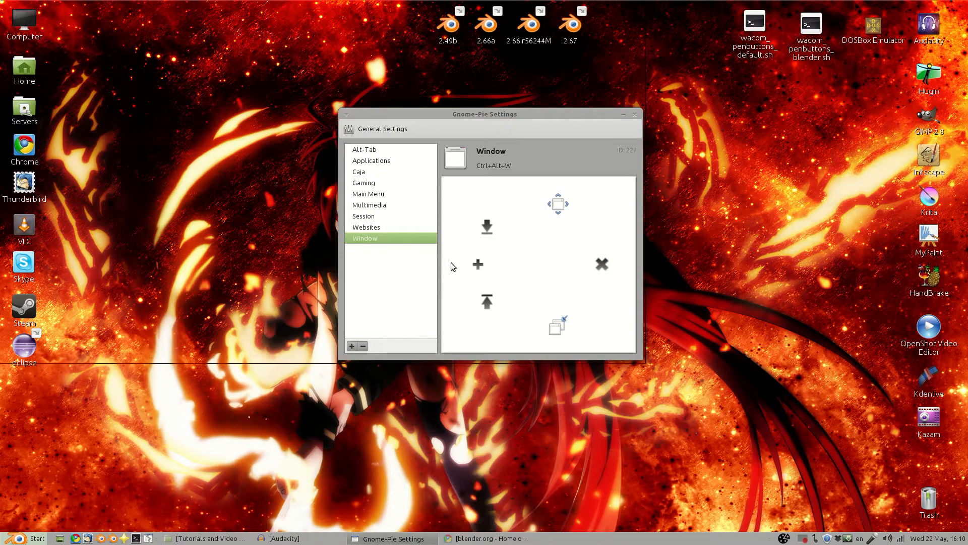
# Reposition the Gnome-Pie Settings window, open the General Settings and place that dialog over it.
pyautogui.moveTo(478, 263); pyautogui.dragTo(553, 219)
pyautogui.moveTo(494, 110); pyautogui.dragTo(478, 104)
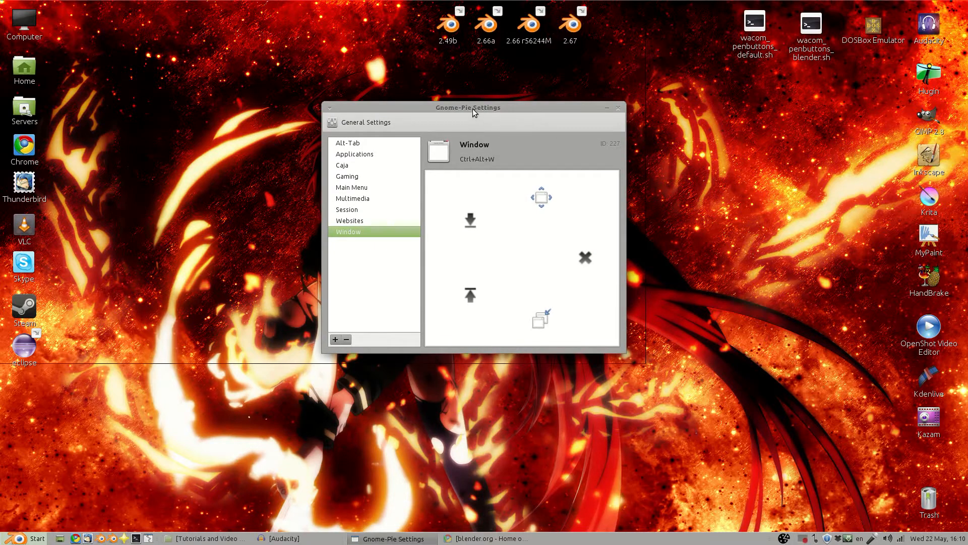
pyautogui.click(381, 123)
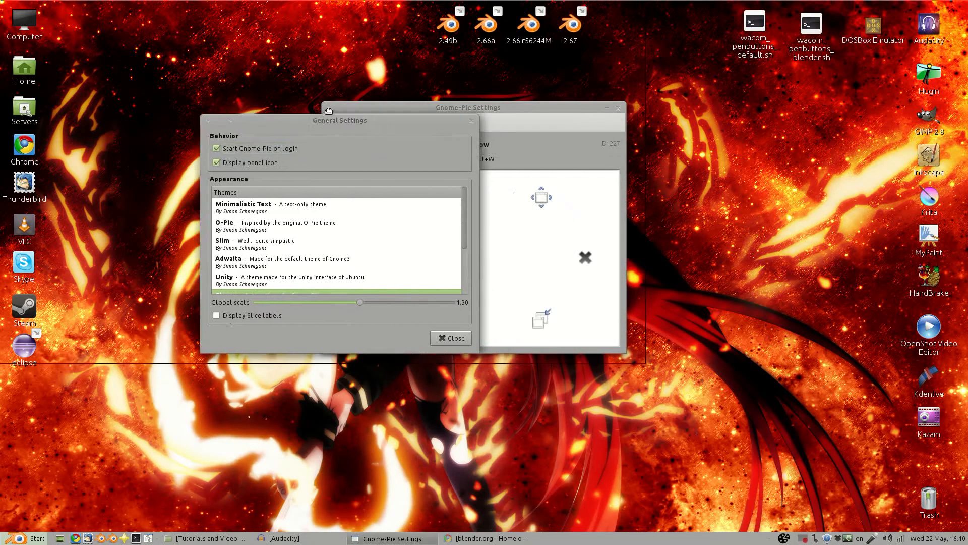
pyautogui.moveTo(324, 119); pyautogui.dragTo(531, 121)
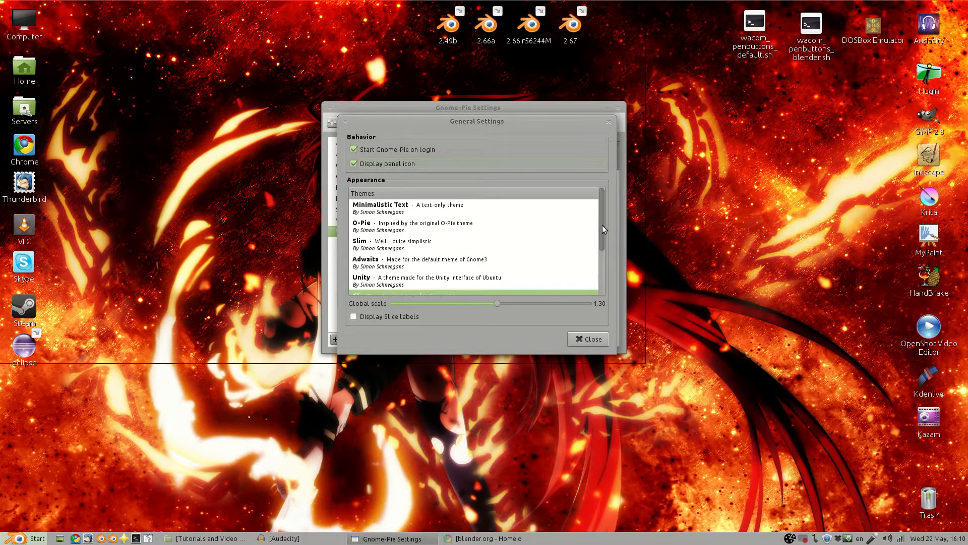
# Browse the theme list and display the Applications pie in the Glossy theme, dismissing it without launching anything.
pyautogui.moveTo(602, 225); pyautogui.dragTo(589, 247)
pyautogui.hotkey('ctrl', 'alt', 'space')
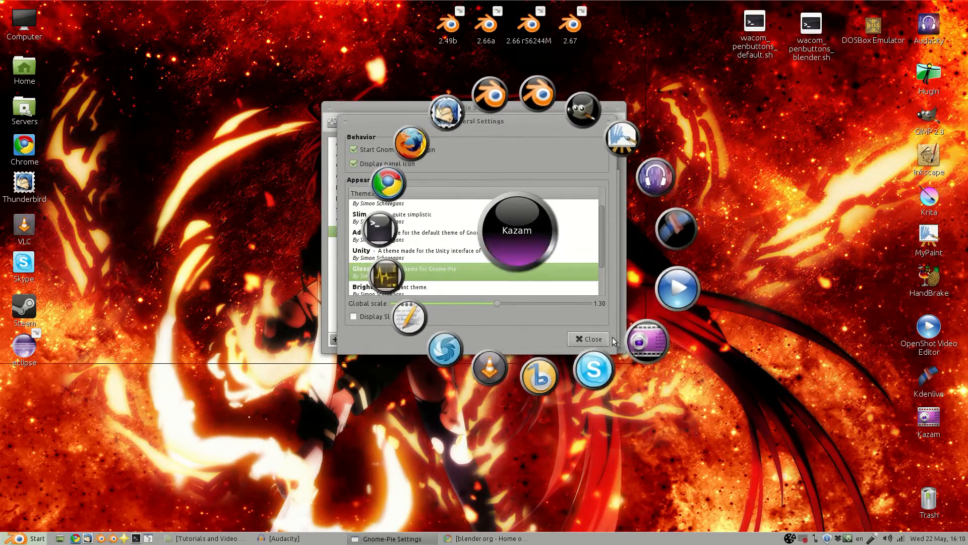
pyautogui.press('Escape')
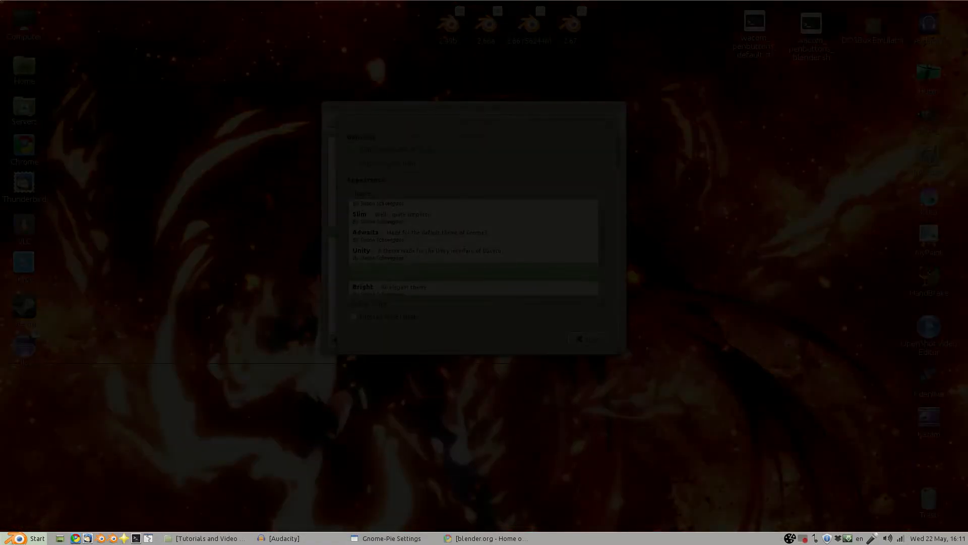
# Open the Docky settings from the dock and close them without changing anything.
pyautogui.moveTo(3, 209)
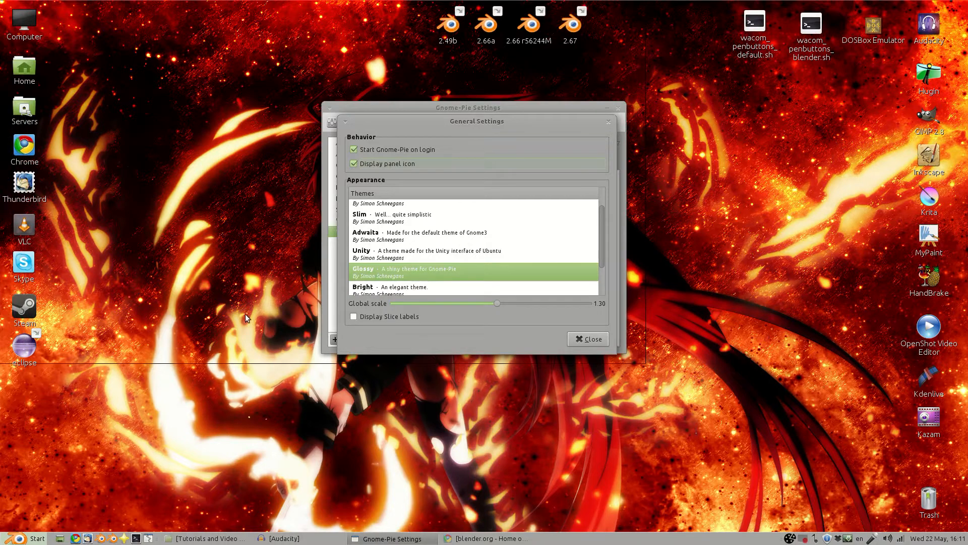
pyautogui.hotkey('ctrl', 'alt', 'space')
pyautogui.click(109, 217)
pyautogui.click(13, 134)
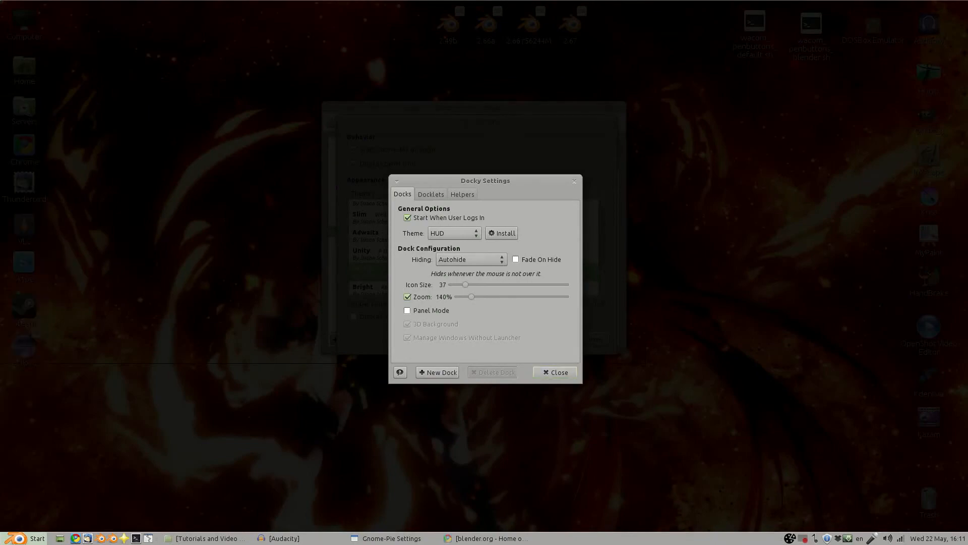
pyautogui.click(555, 372)
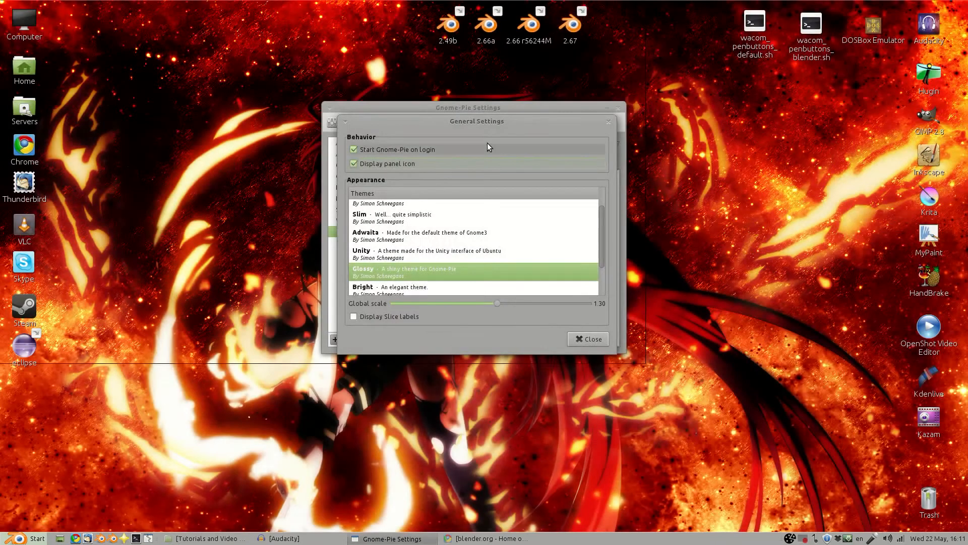
# Apply the Adwaita theme and preview the Applications pie with it, launching nothing.
pyautogui.scroll(-1, 479, 246)
pyautogui.scroll(-2, 597, 235)
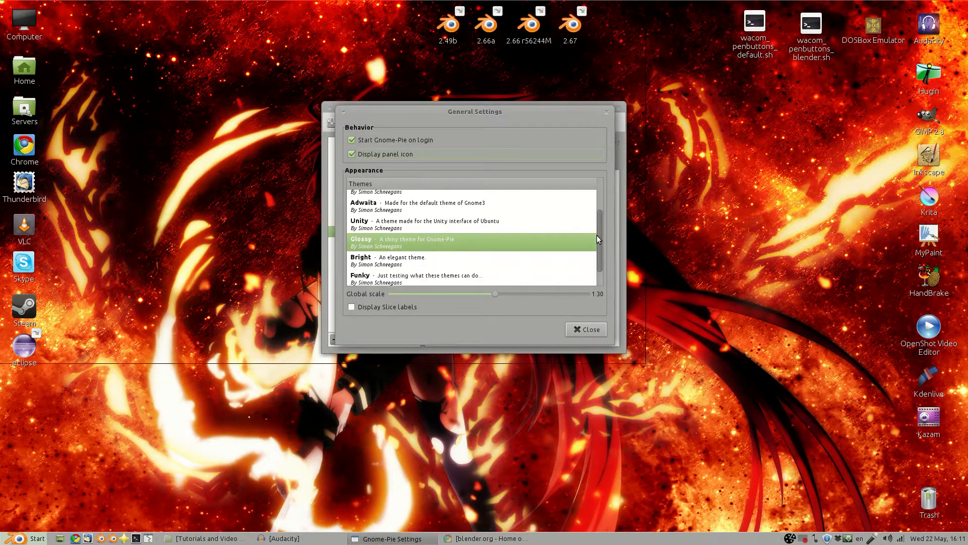
pyautogui.scroll(3, 596, 218)
pyautogui.click(415, 246)
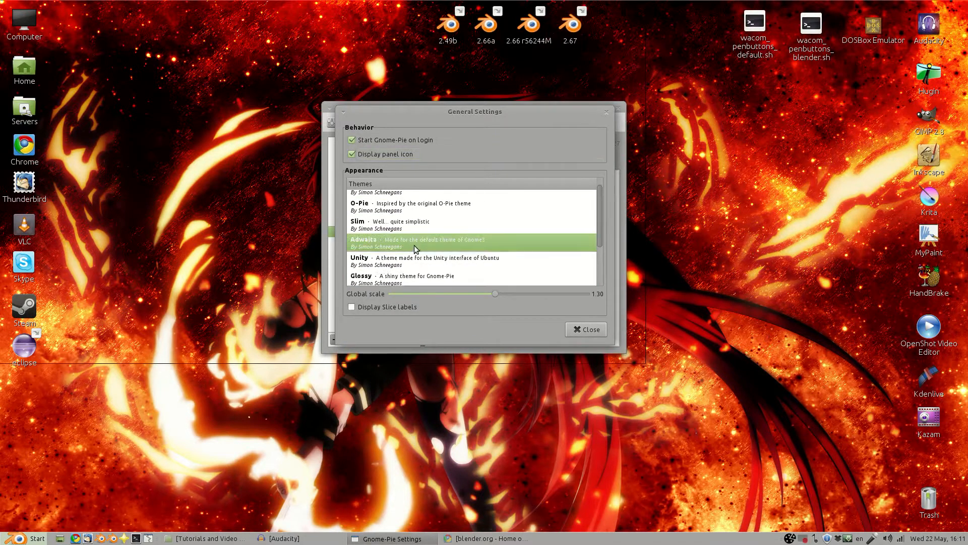
pyautogui.hotkey('ctrl', 'alt', 'space')
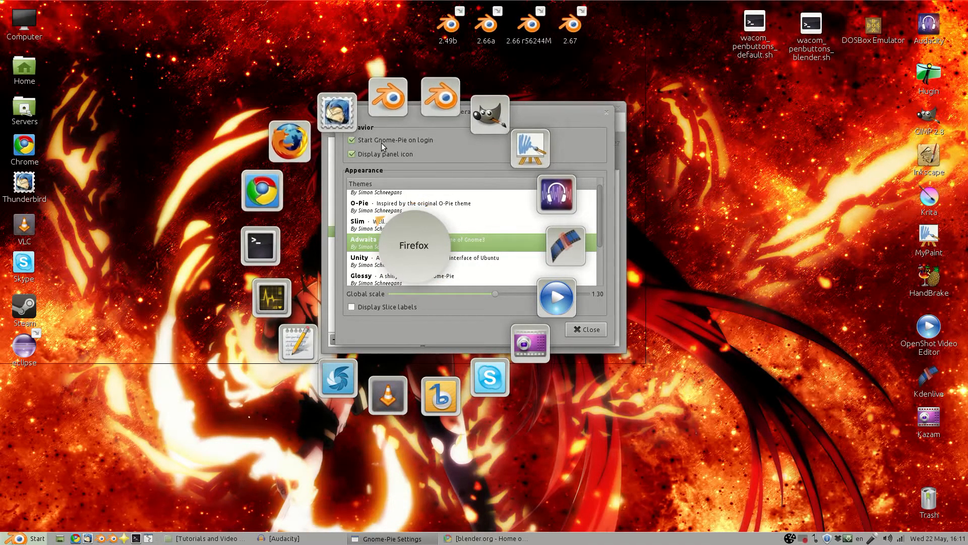
pyautogui.press('Escape')
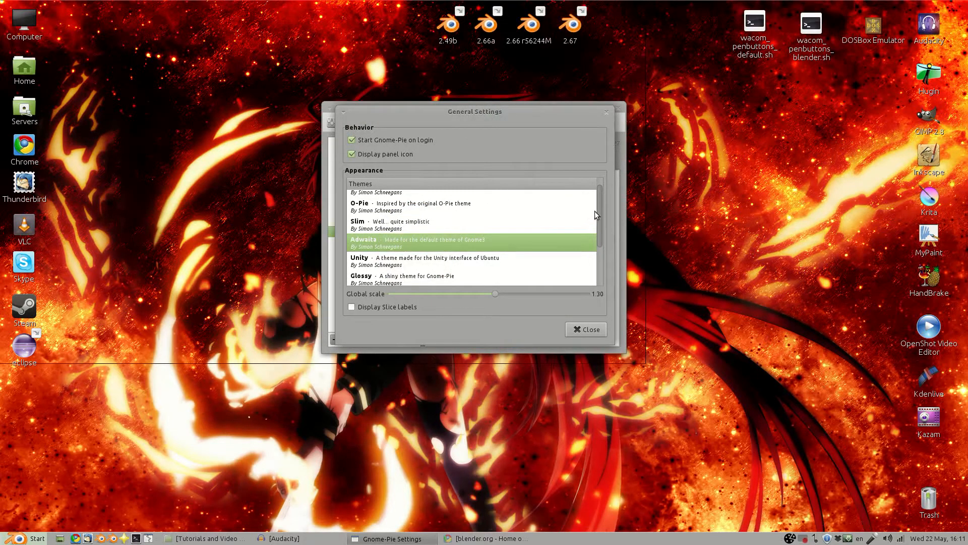
# Switch to the Bright theme and preview the Applications pie in that style.
pyautogui.moveTo(600, 214); pyautogui.dragTo(598, 247)
pyautogui.click(422, 244)
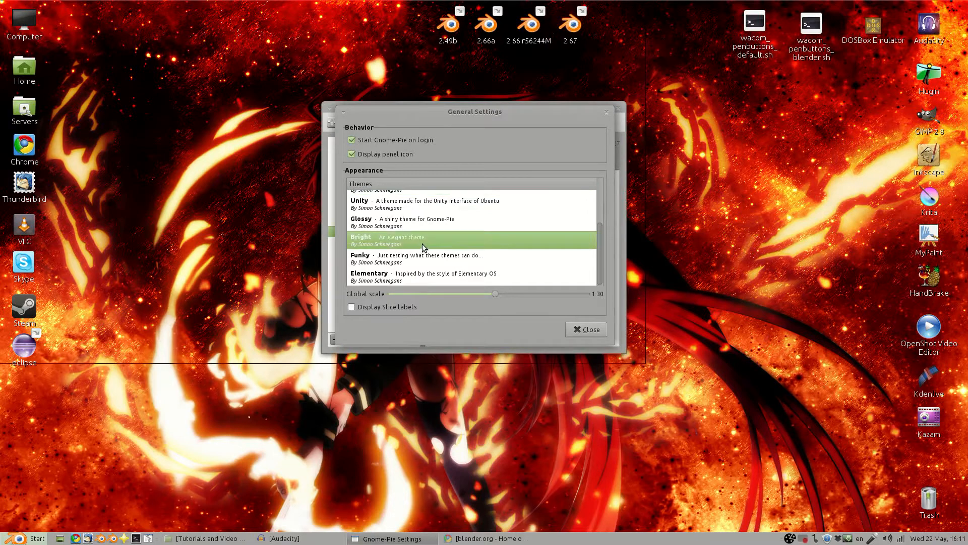
pyautogui.hotkey('ctrl', 'alt', 'a')
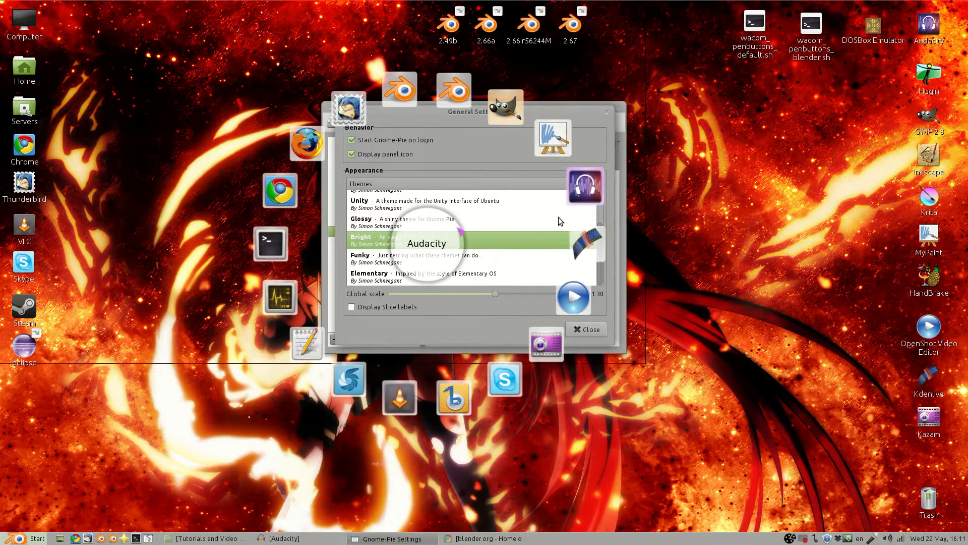
pyautogui.press('Escape')
# Choose the Funky theme and preview the Applications pie twice, dismissing it each time.
pyautogui.click(410, 263)
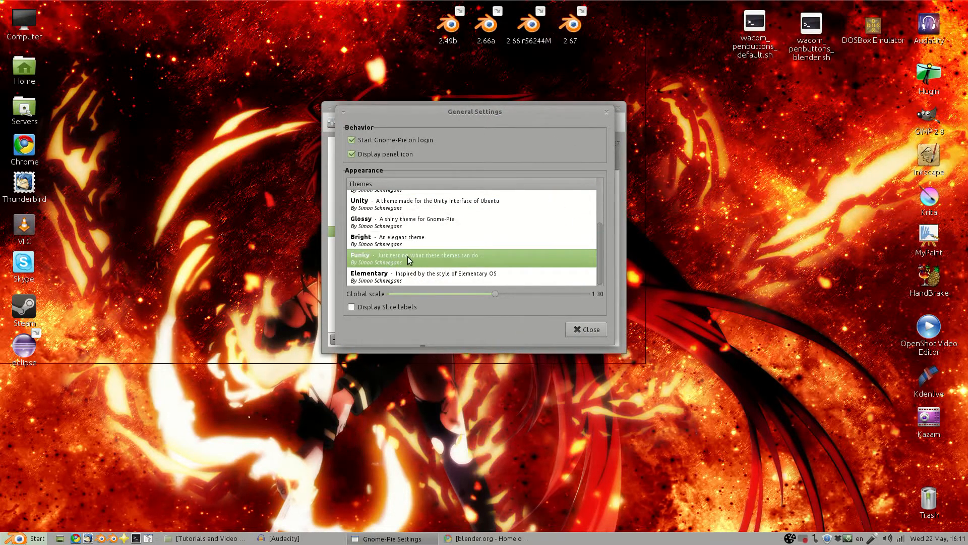
pyautogui.hotkey('ctrl', 'alt', 'a')
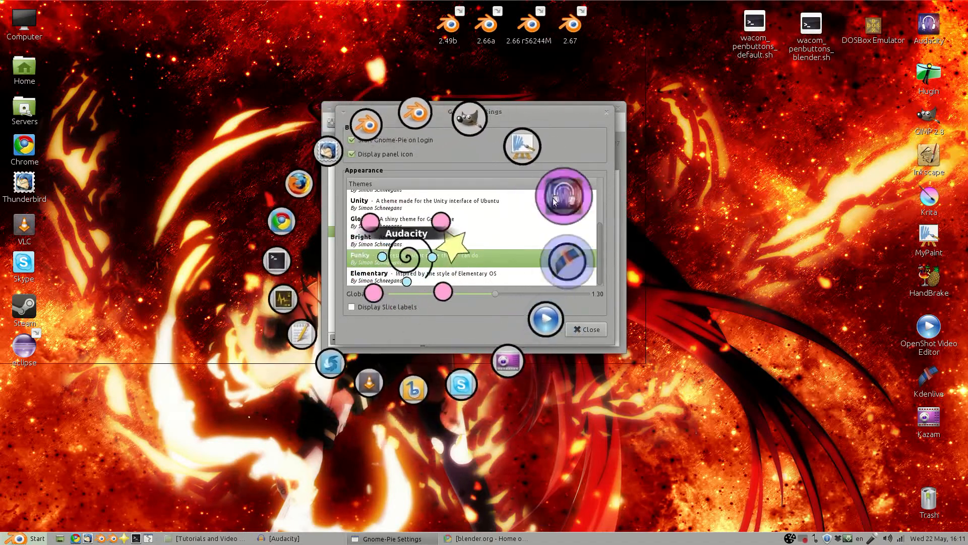
pyautogui.press('Escape')
pyautogui.hotkey('ctrl', 'alt', 'a')
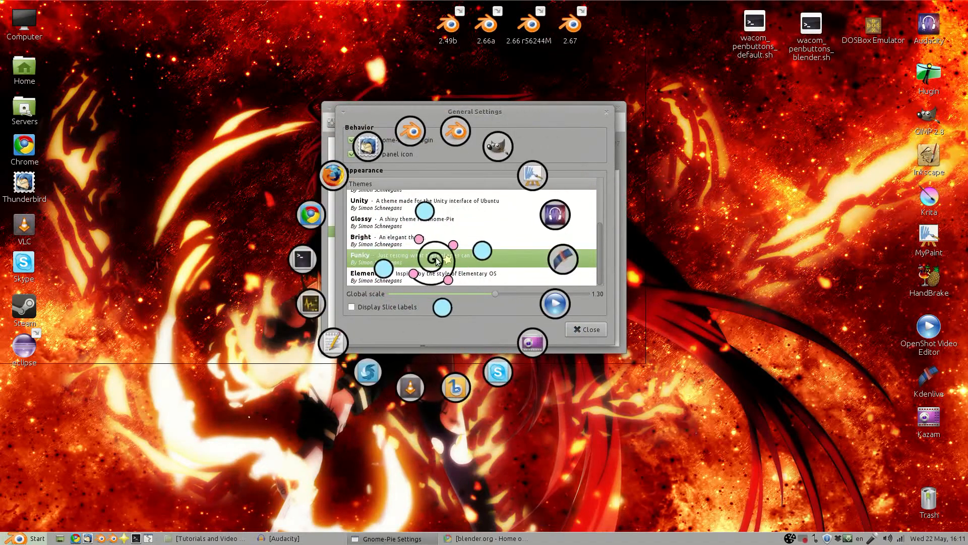
pyautogui.press('Escape')
# Choose the Elementary theme and display the Applications pie twice to check its look.
pyautogui.click(386, 276)
pyautogui.hotkey('ctrl', 'alt', 'a')
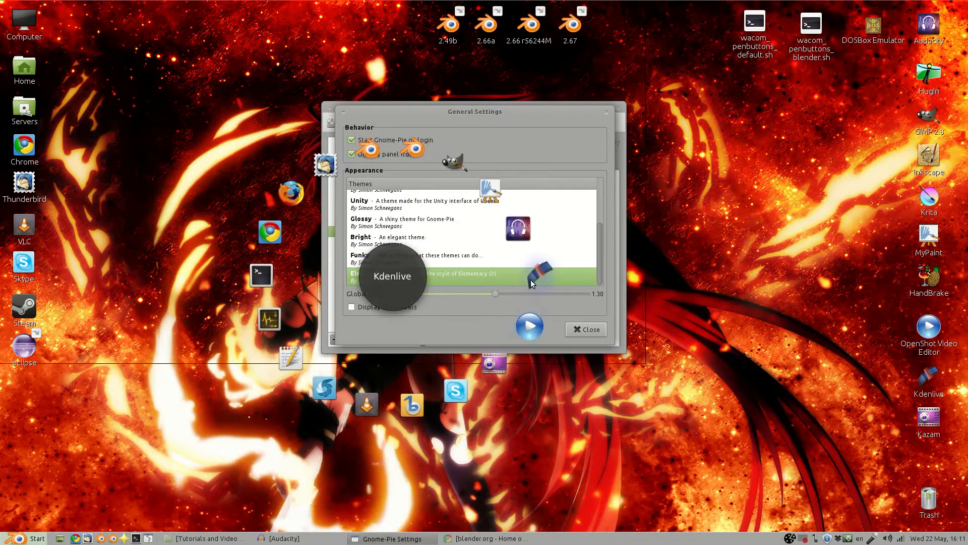
pyautogui.press('Escape')
pyautogui.hotkey('ctrl', 'alt', 'a')
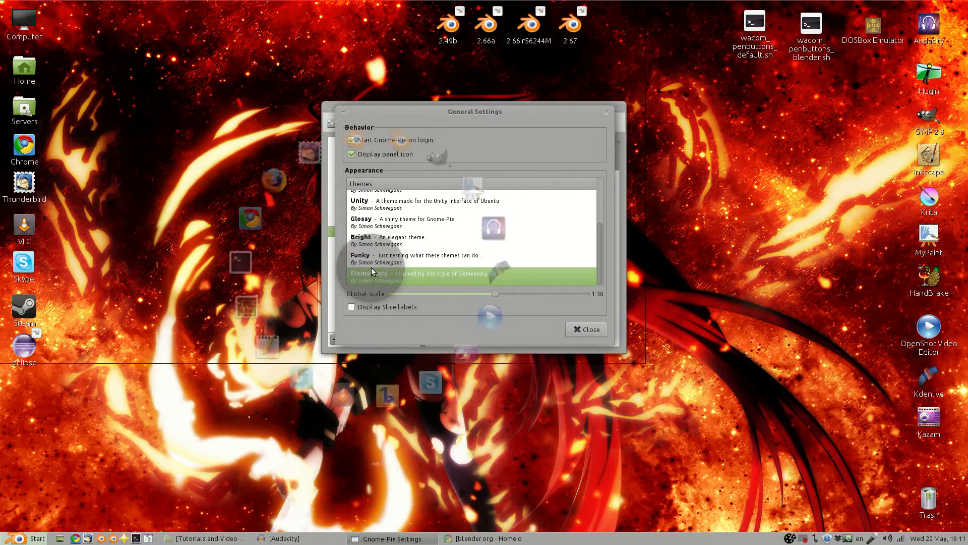
pyautogui.press('Escape')
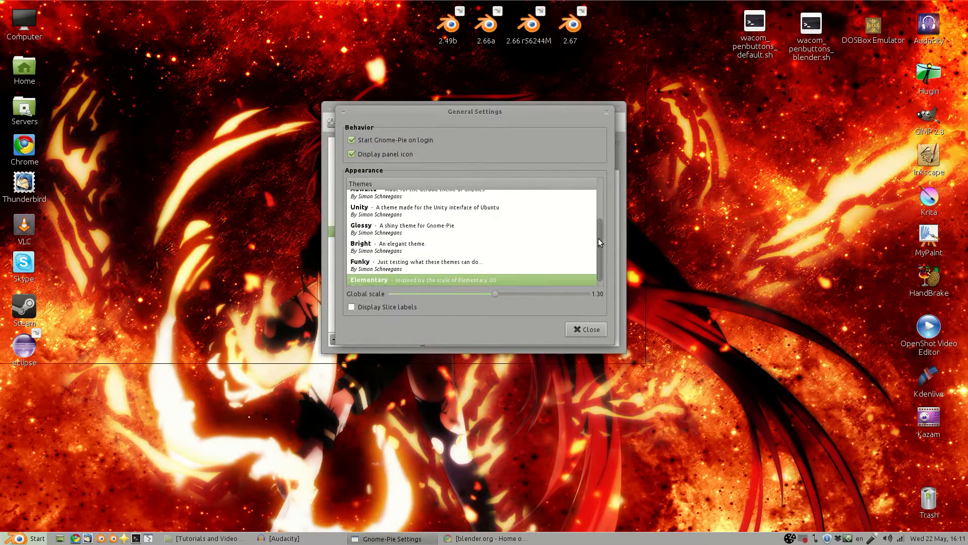
# Try the Minimalistic Text theme, and switch to the Unity theme and preview the Applications pie.
pyautogui.moveTo(598, 238); pyautogui.dragTo(577, 201)
pyautogui.click(375, 235)
pyautogui.click(403, 198)
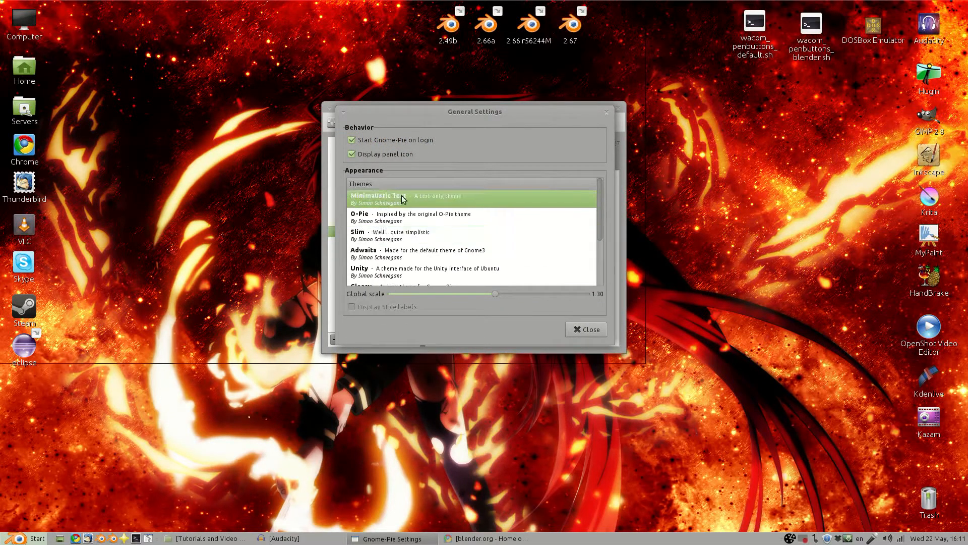
pyautogui.click(394, 276)
pyautogui.hotkey('ctrl', 'alt', 'a')
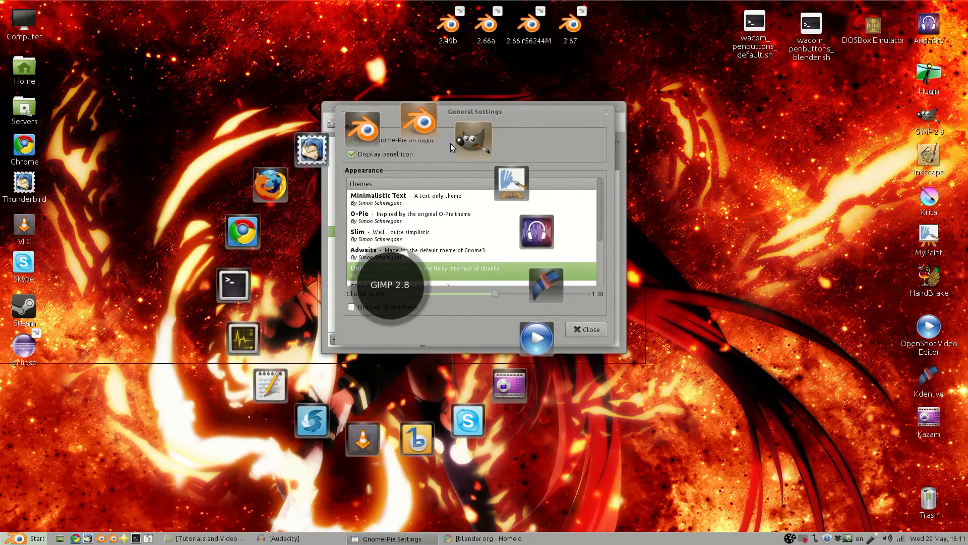
pyautogui.press('Escape')
# Apply the Glossy theme again and display the Applications pie briefly.
pyautogui.click(423, 283)
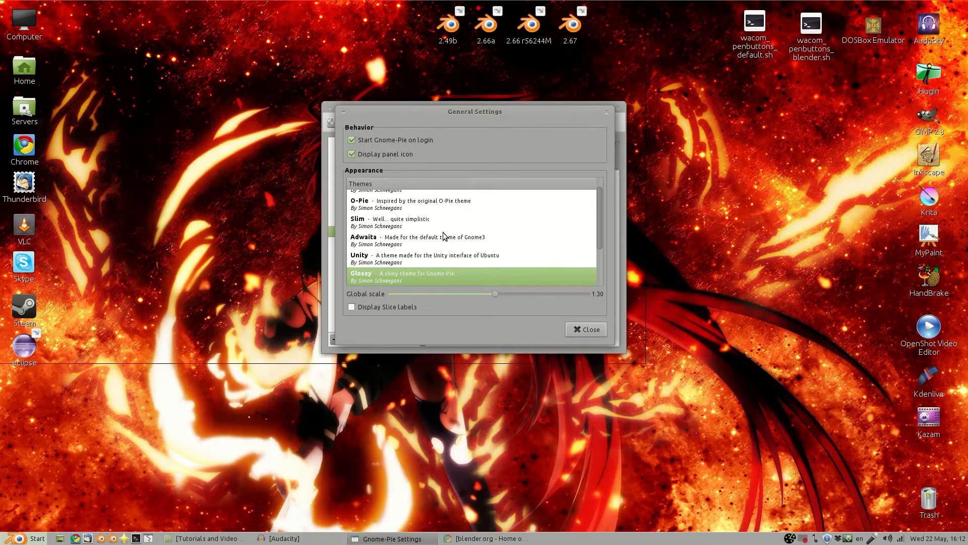
pyautogui.hotkey('ctrl', 'alt', 'a')
pyautogui.press('Escape')
# Preview the Applications pie repeatedly at a global scale of 2.00, and set the scale back to 1.30.
pyautogui.hotkey('ctrl', 'alt', 'a')
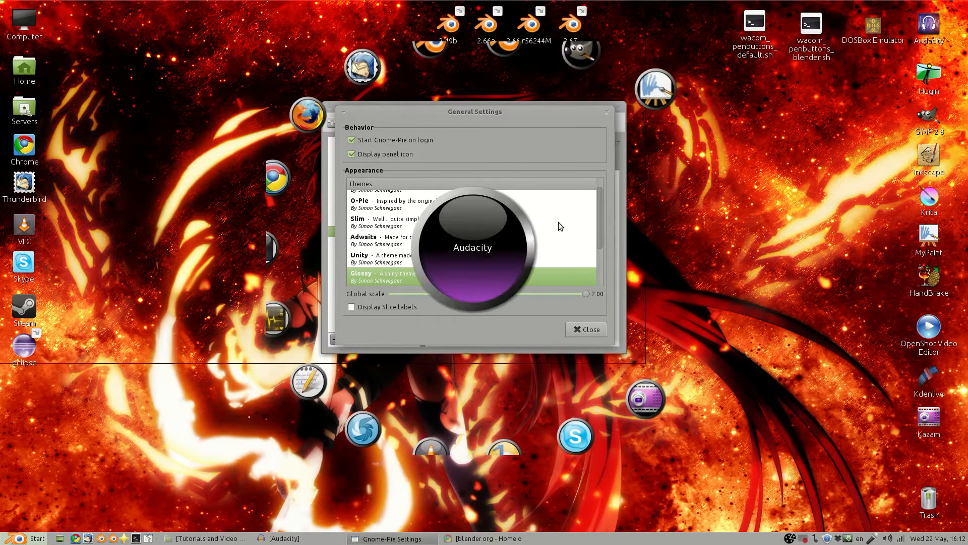
pyautogui.press('Escape')
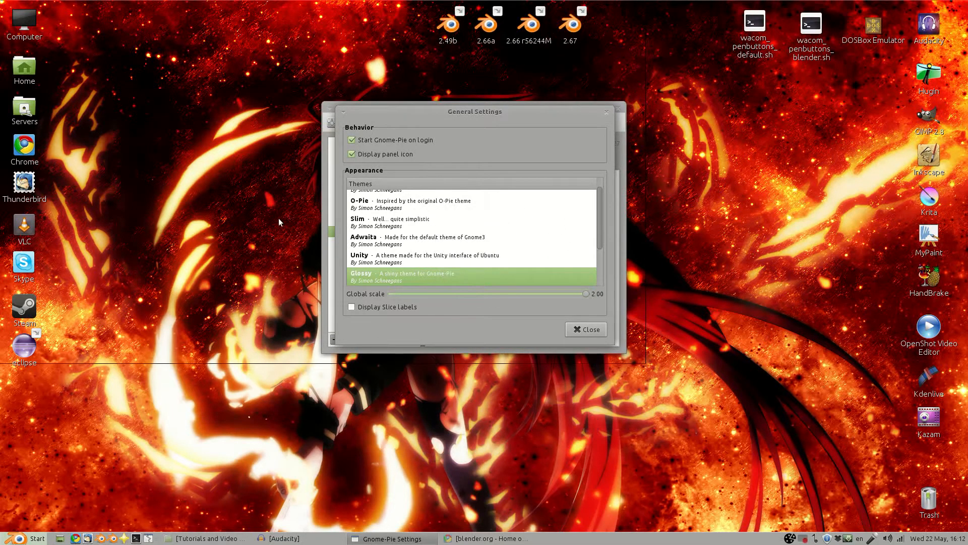
pyautogui.hotkey('ctrl', 'alt', 'a')
pyautogui.press('Escape')
pyautogui.hotkey('ctrl', 'alt', 'a')
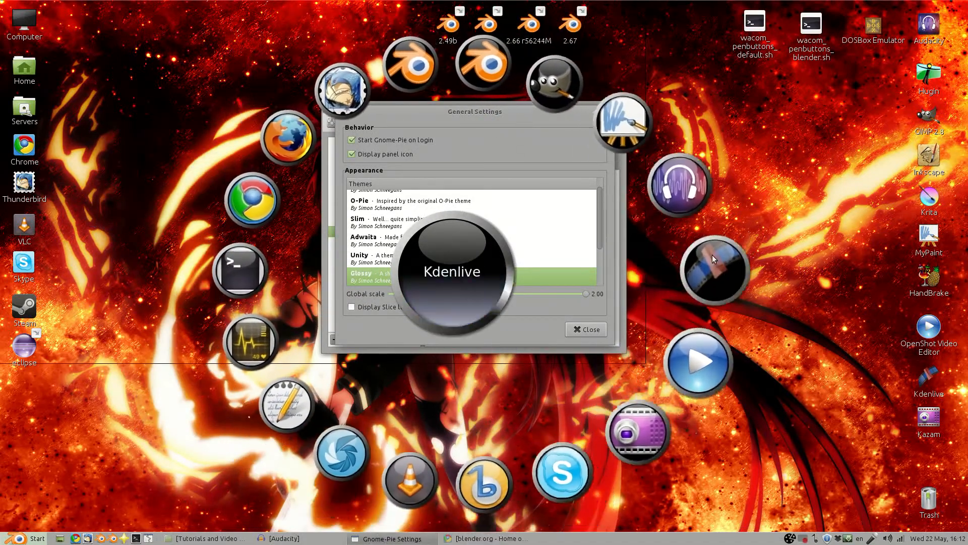
pyautogui.press('Escape')
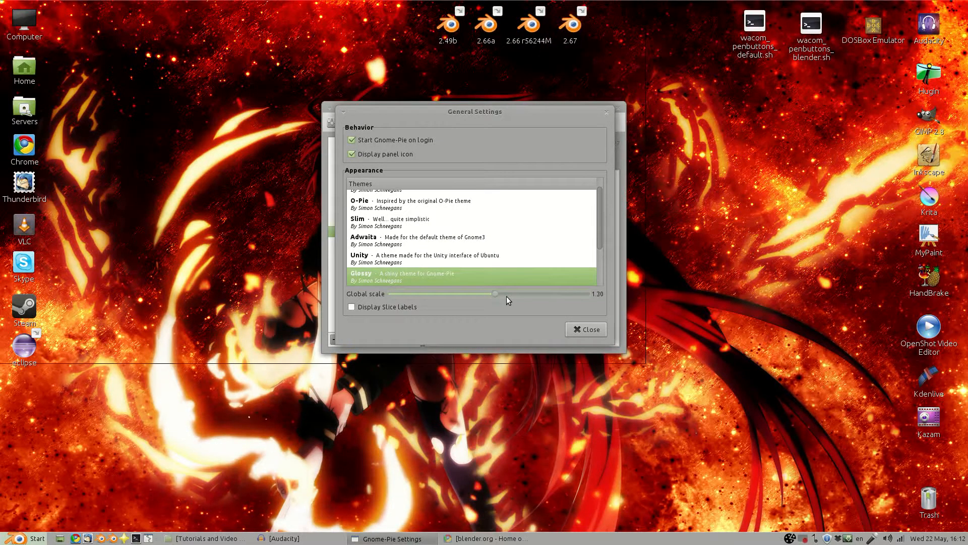
# Turn on slice labels, move the General Settings dialog beside the pie settings and preview the labelled Applications pie.
pyautogui.click(394, 309)
pyautogui.moveTo(492, 112); pyautogui.dragTo(183, 163)
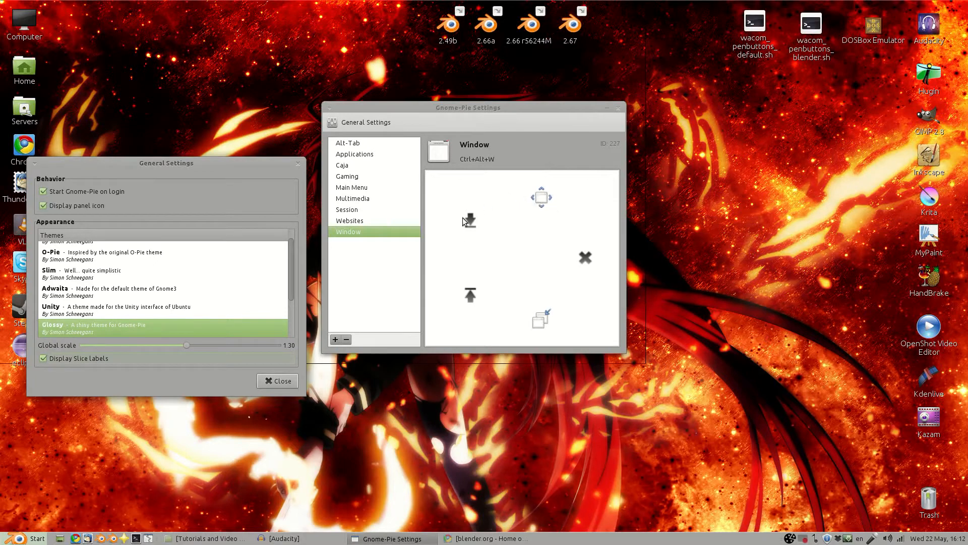
pyautogui.hotkey('ctrl', 'alt', 'a')
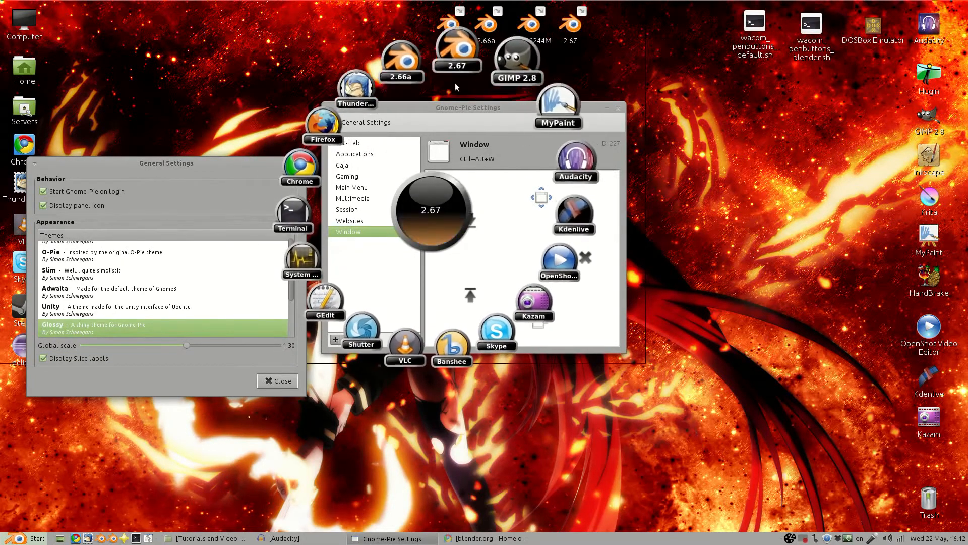
pyautogui.press('Escape')
# Turn off slice labels, preview the Applications pie without them and close the General Settings dialog.
pyautogui.click(50, 358)
pyautogui.hotkey('ctrl', 'alt', 'a')
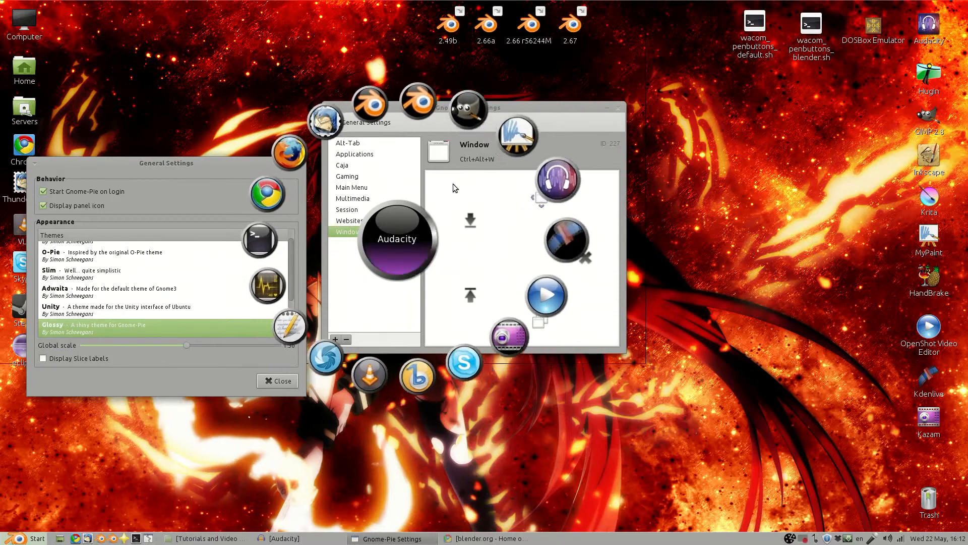
pyautogui.press('Escape')
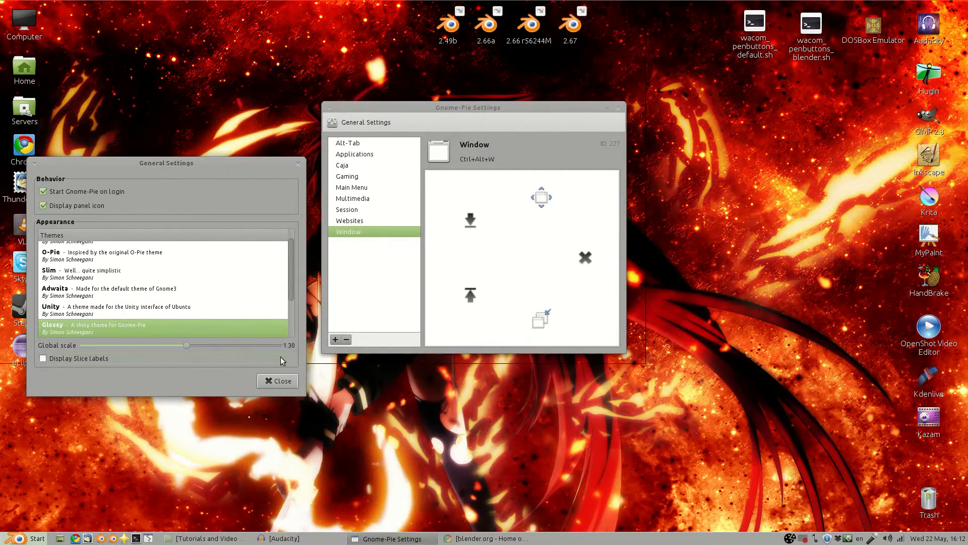
pyautogui.click(289, 385)
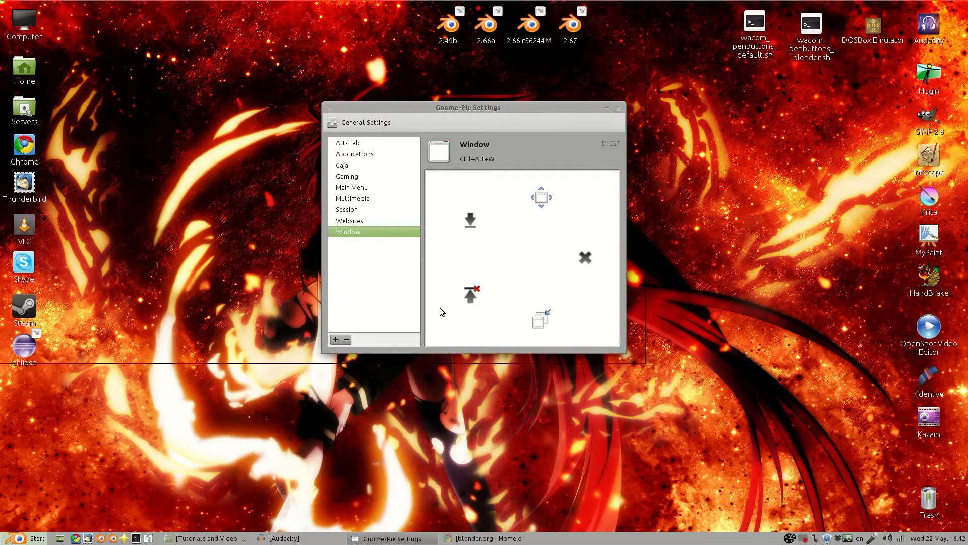
pyautogui.click(359, 122)
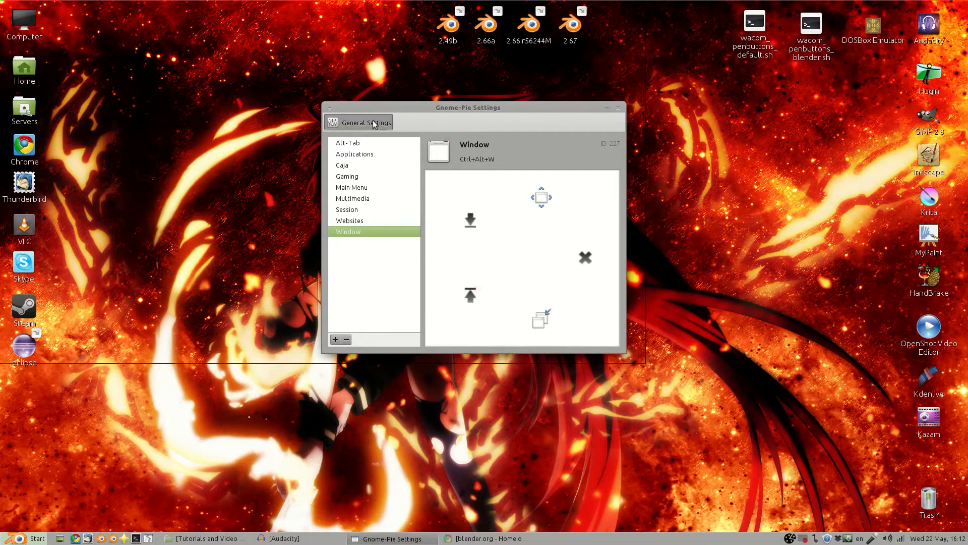
# Scroll through the themes in General Settings, close the dialog and the blender.org browser window, and shift the Gnome-Pie Settings window slightly.
pyautogui.moveTo(599, 228); pyautogui.dragTo(600, 253)
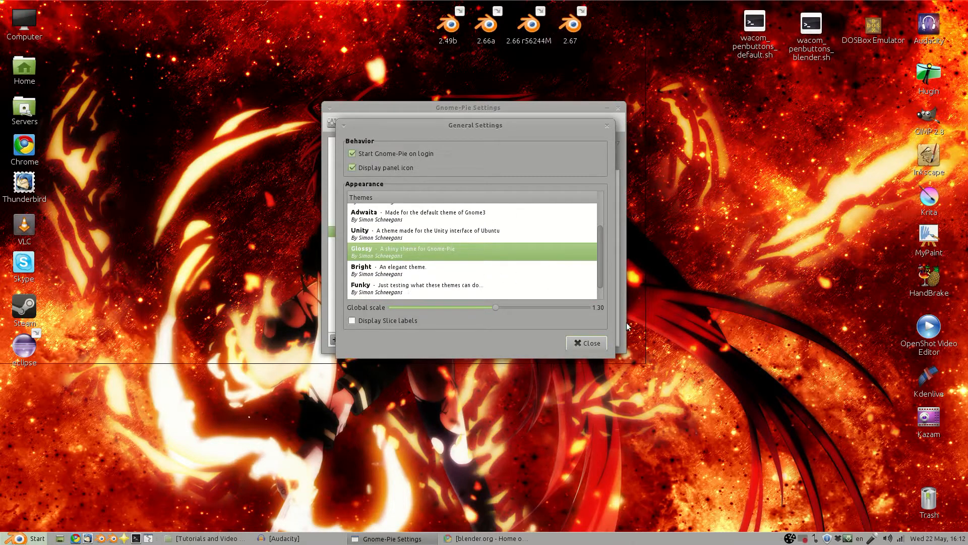
pyautogui.click(583, 342)
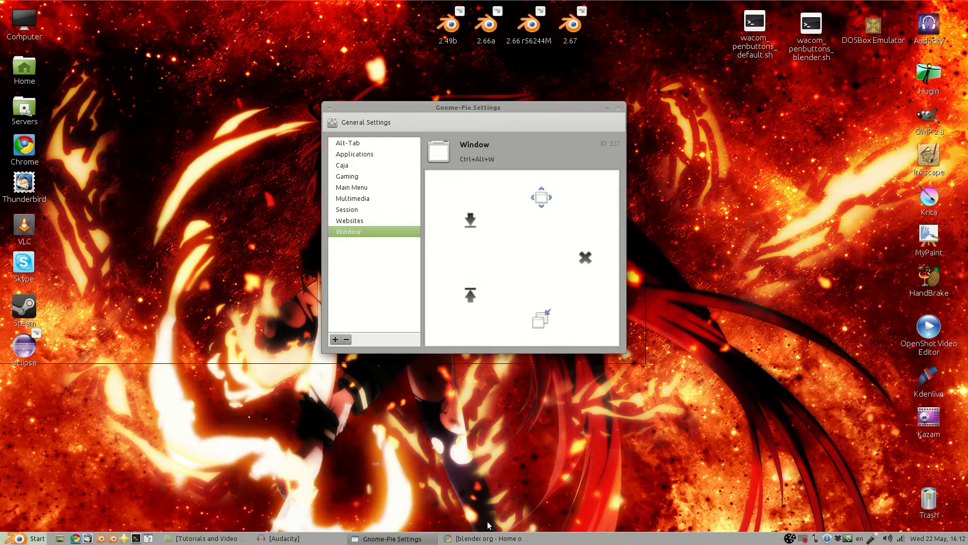
pyautogui.click(497, 539)
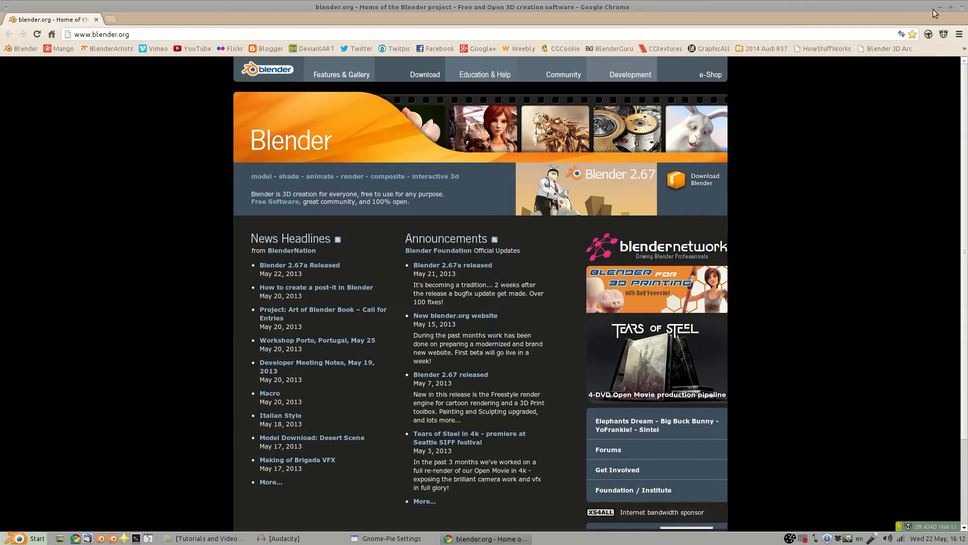
pyautogui.click(963, 11)
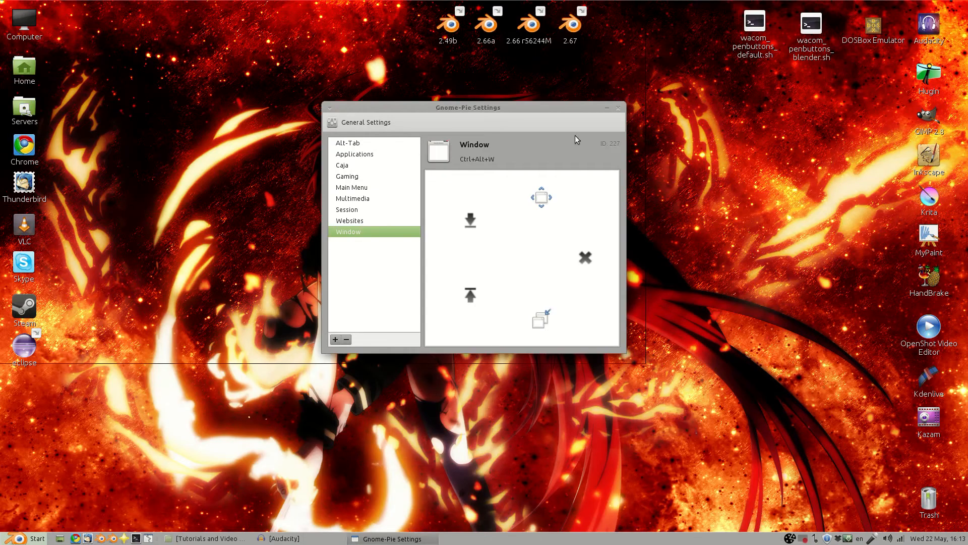
pyautogui.moveTo(505, 106); pyautogui.dragTo(495, 100)
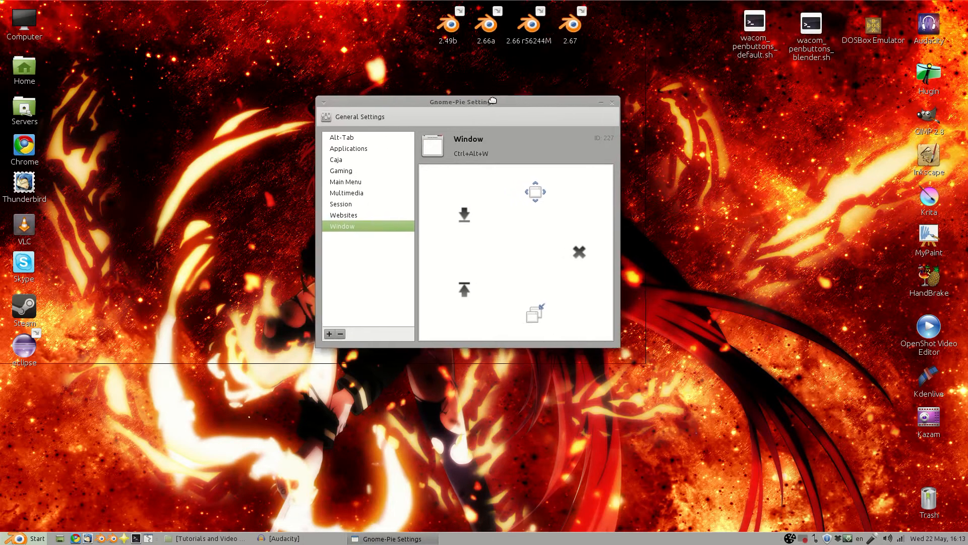
# Select the Alt-Tab pie in the pie settings, cycle through the open windows, and display the Alt-Tab pie briefly for comparison.
pyautogui.click(355, 138)
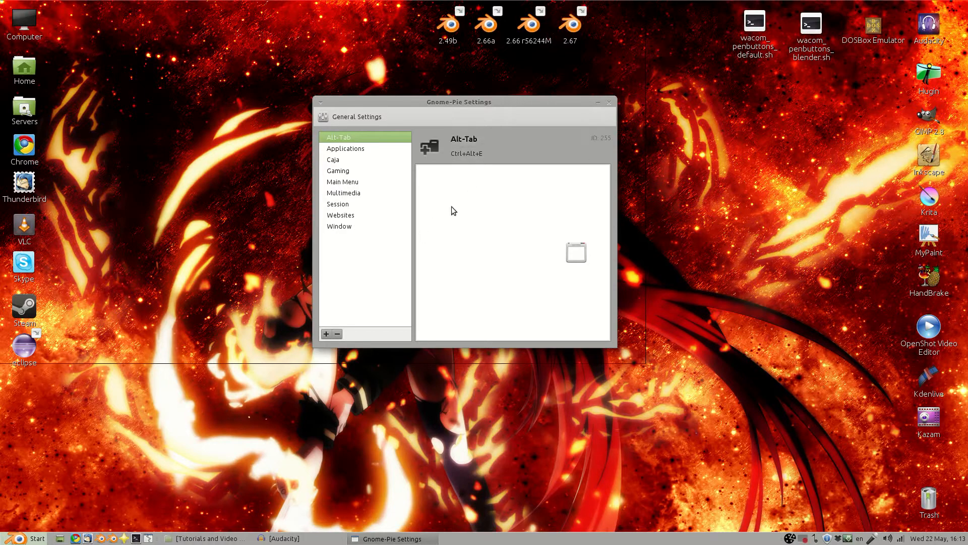
pyautogui.hotkey('alt', 'Tab')
pyautogui.hotkey('alt', 'Tab')
pyautogui.hotkey('alt', 'Tab')
pyautogui.hotkey('ctrl', 'alt', 'e')
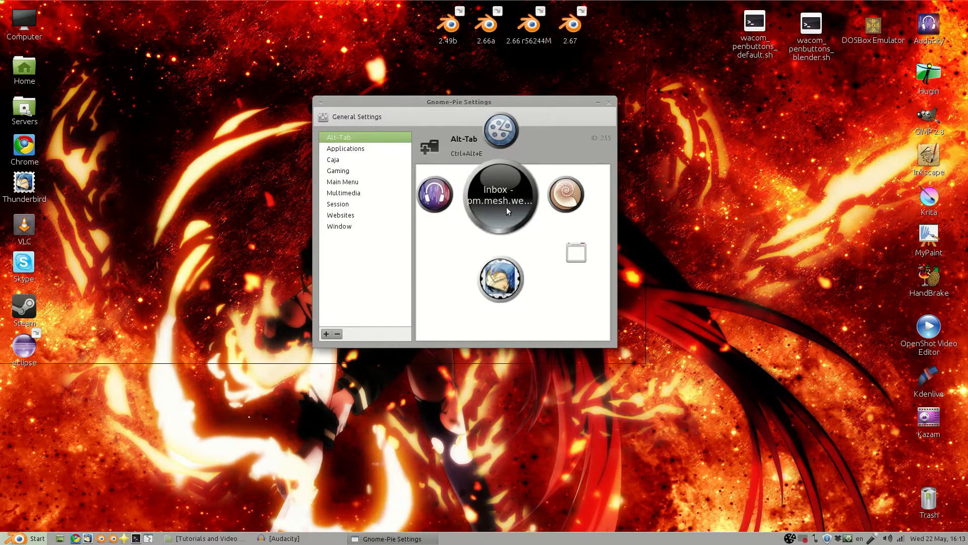
pyautogui.press('Escape')
# Add a second slice of type Group: Window List to the Alt-Tab pie.
pyautogui.moveTo(852, 6)
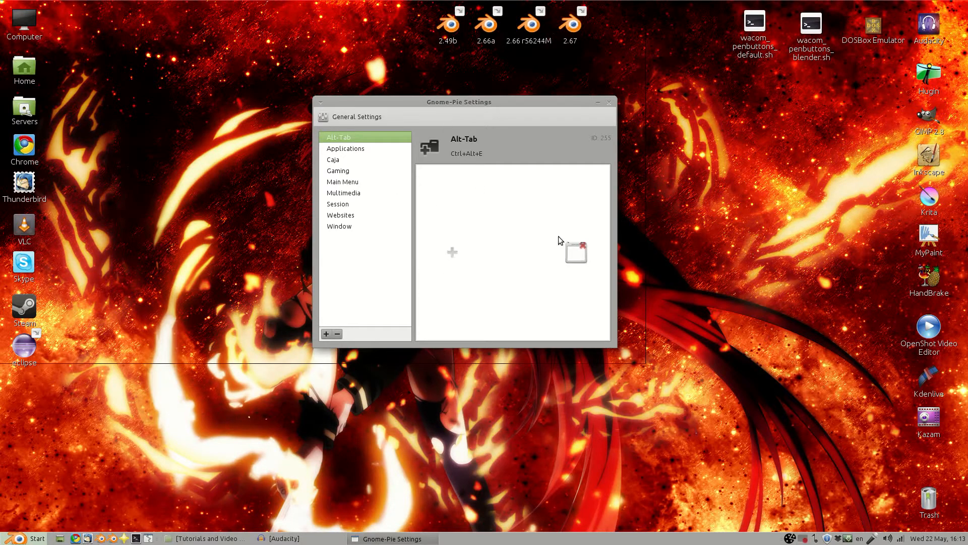
pyautogui.click(448, 251)
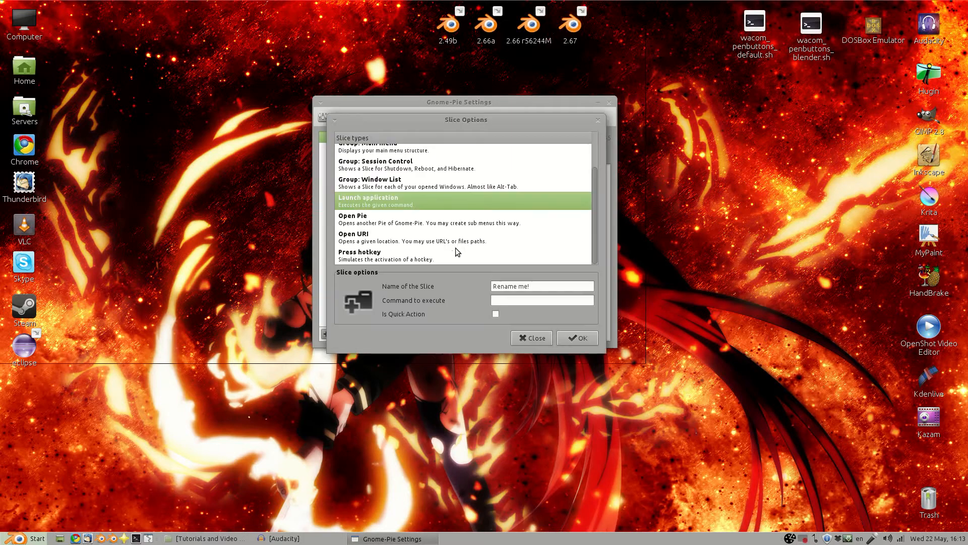
pyautogui.moveTo(594, 198); pyautogui.dragTo(595, 158)
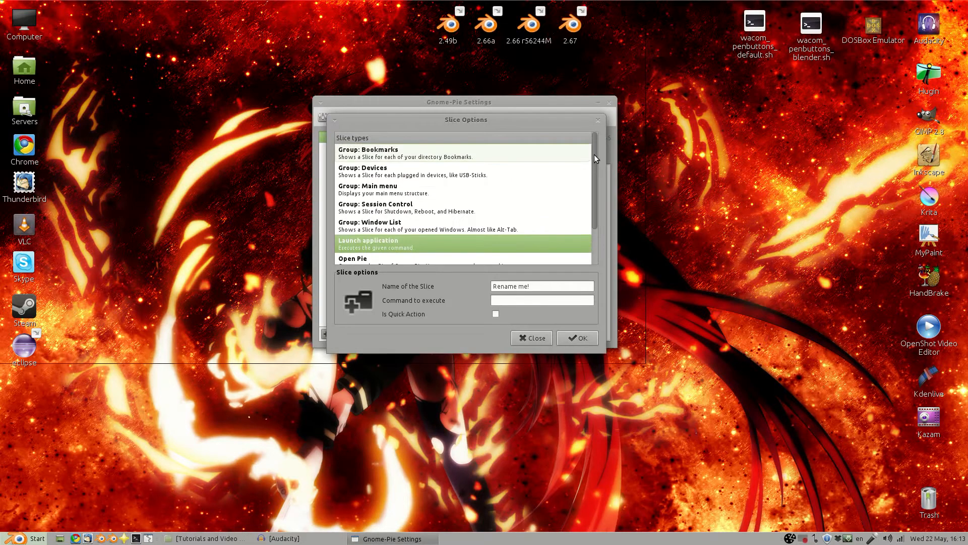
pyautogui.click(382, 227)
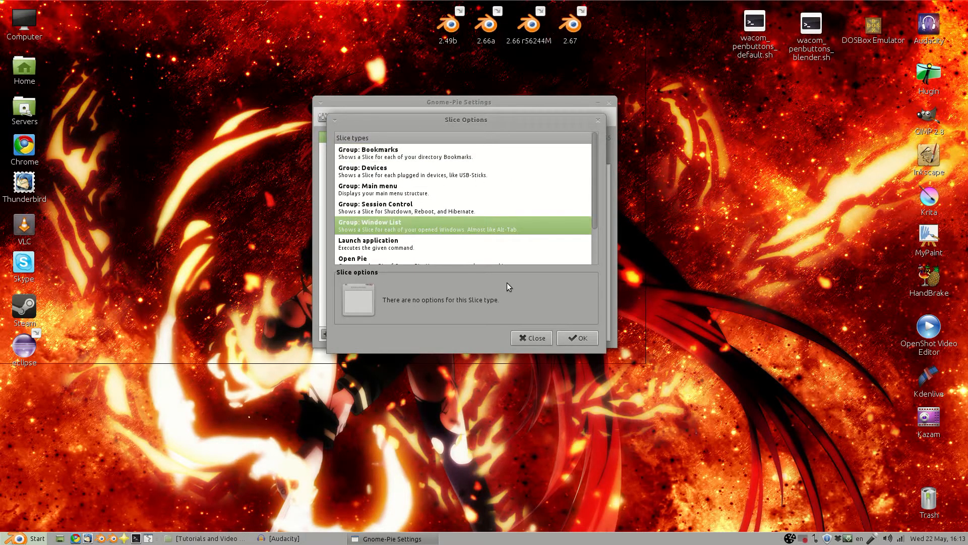
pyautogui.click(573, 338)
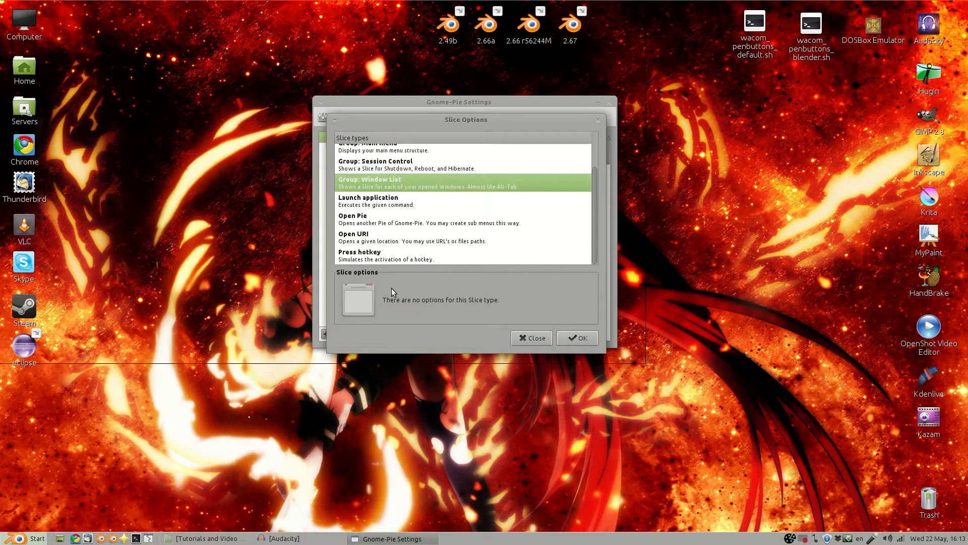
pyautogui.click(577, 337)
# Cycle through the Audacity and Tutorials and Video Tours windows, minimise them again, and display the Alt-Tab pie with its two window-list slices.
pyautogui.hotkey('alt', 'Tab')
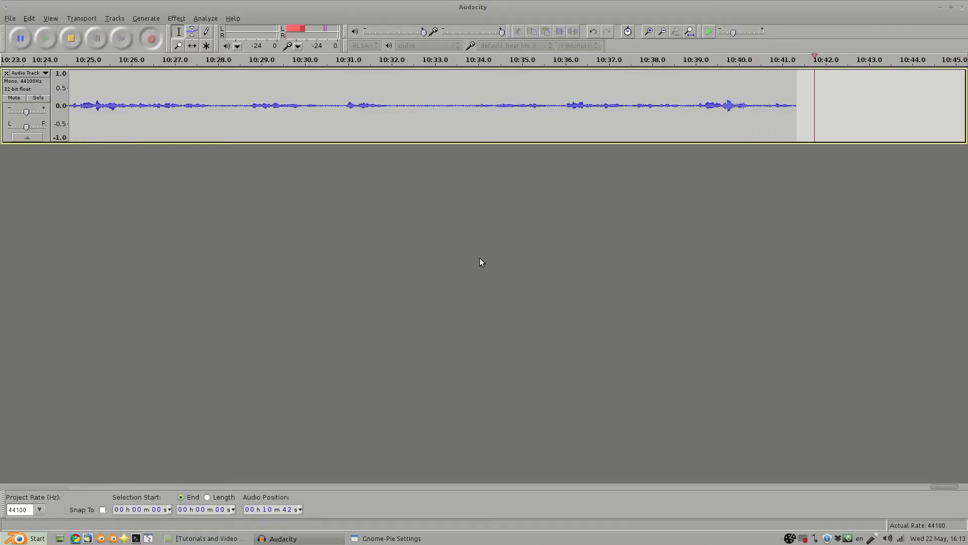
pyautogui.hotkey('alt', 'Tab')
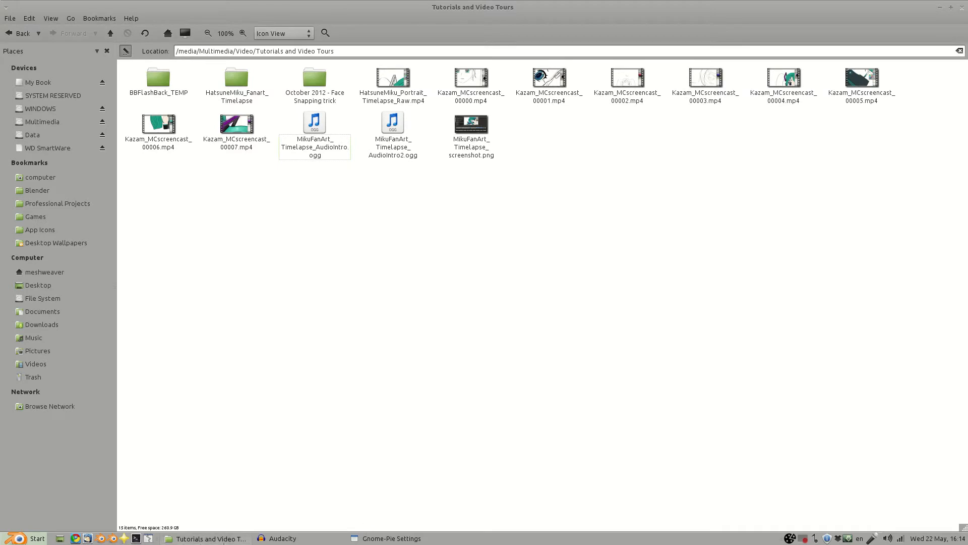
pyautogui.click(224, 539)
pyautogui.click(384, 538)
pyautogui.click(309, 538)
pyautogui.click(308, 538)
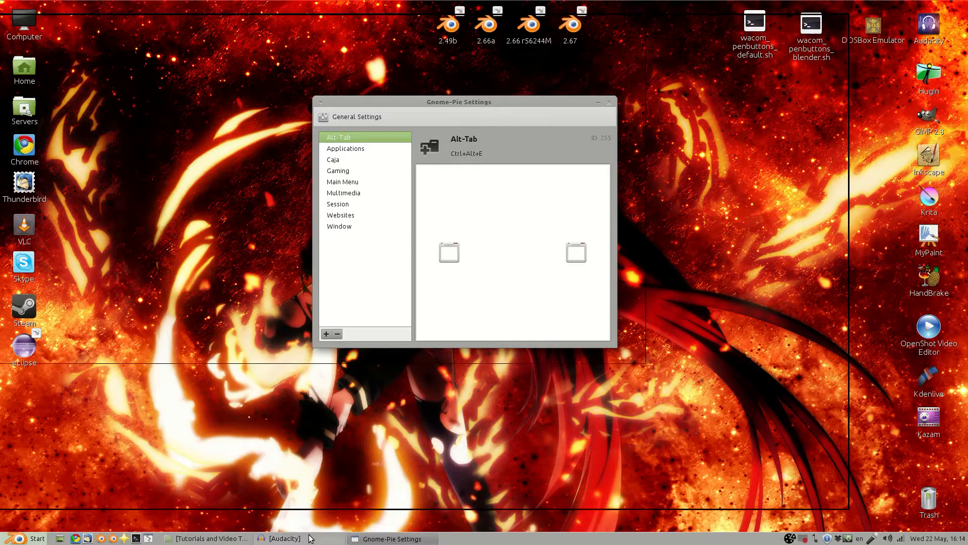
pyautogui.hotkey('ctrl', 'alt', 'e')
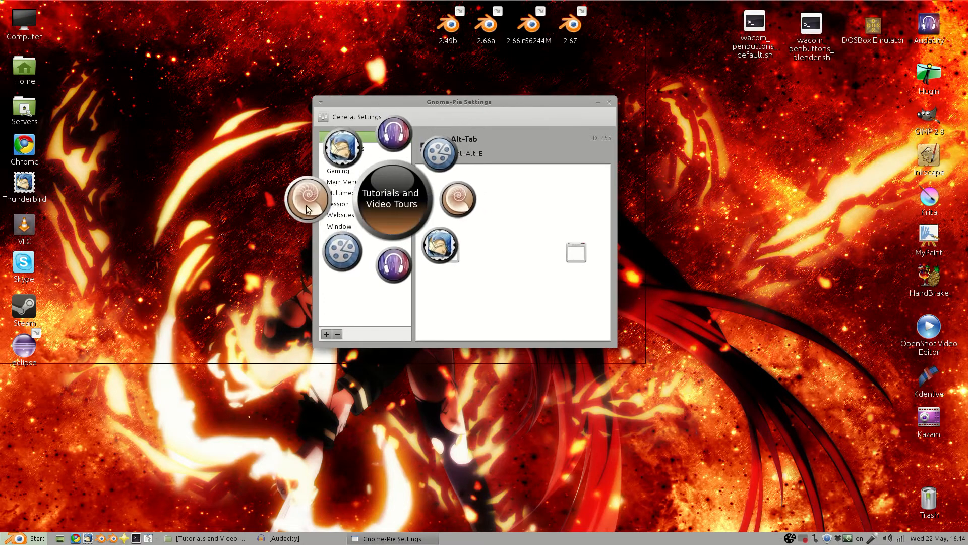
pyautogui.press('Escape')
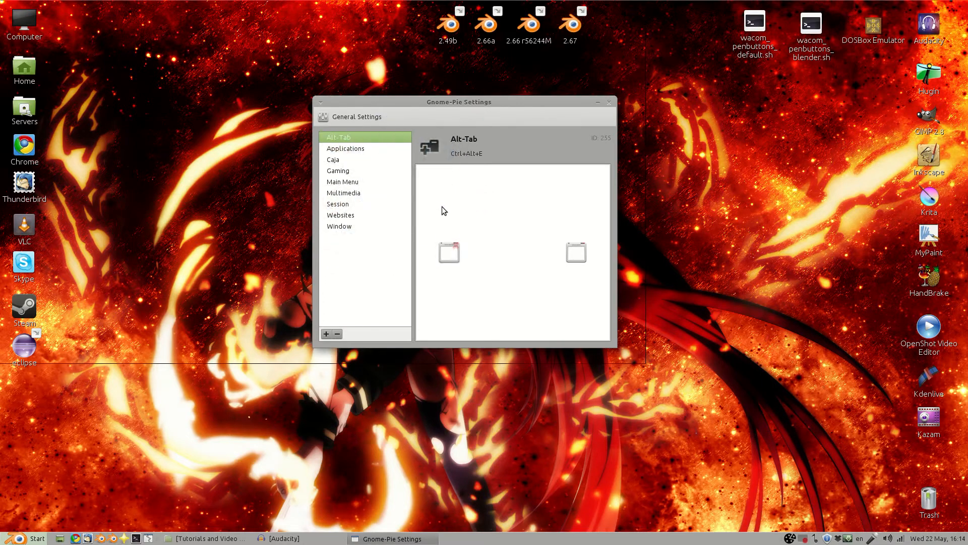
# Delete the second window-list slice from the Alt-Tab pie and preview the pie with the single remaining group.
pyautogui.click(456, 246)
pyautogui.click(506, 257)
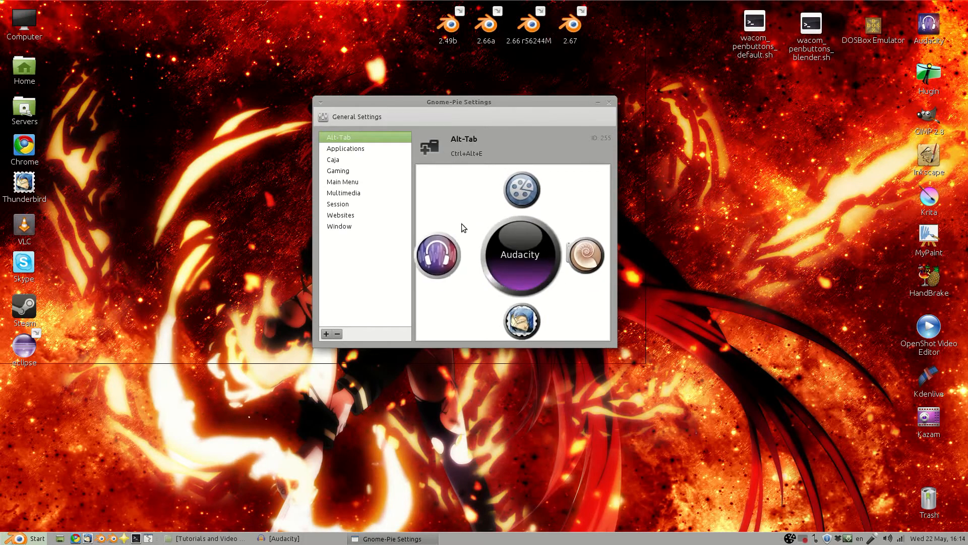
pyautogui.press('Escape')
# Select the Caja pie and inspect the options of its Group: Bookmarks slice without changing them.
pyautogui.click(363, 159)
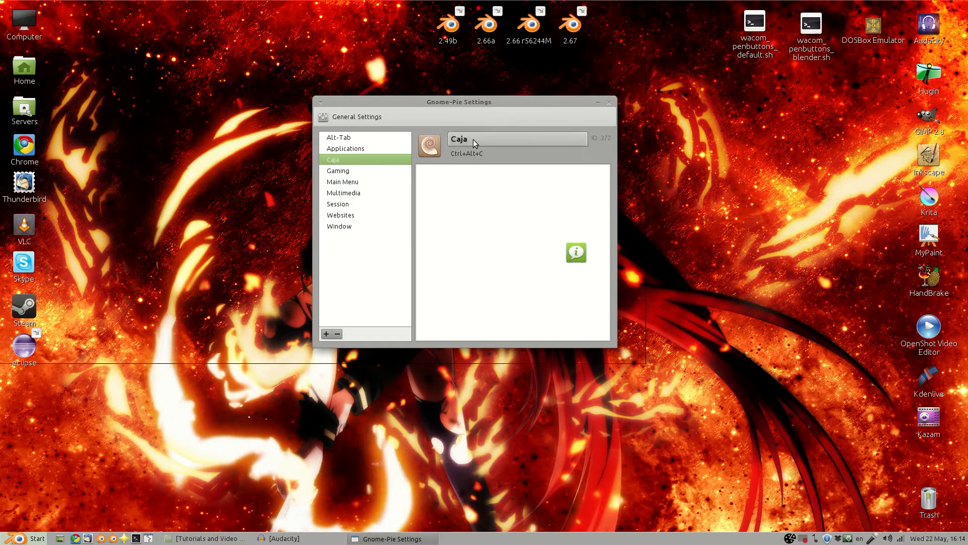
pyautogui.click(573, 253)
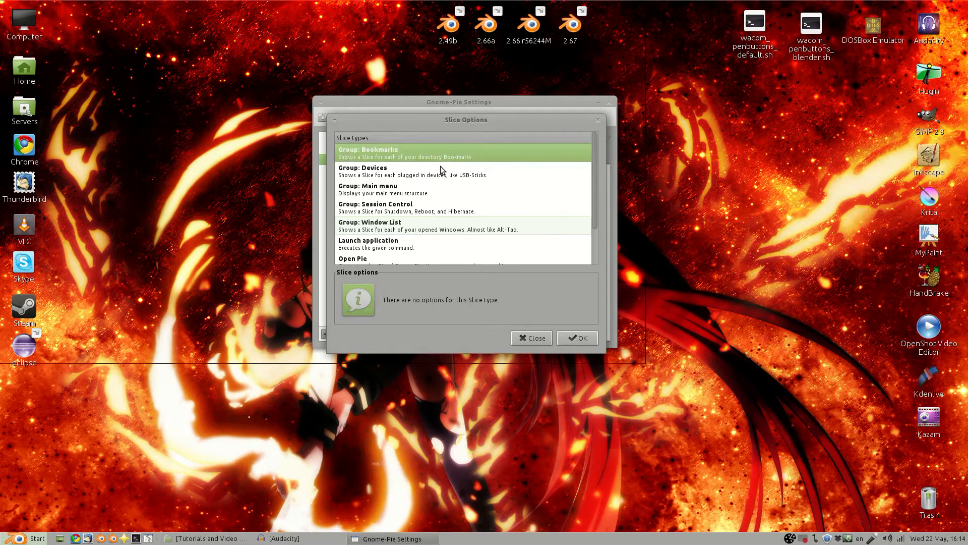
pyautogui.press('Escape')
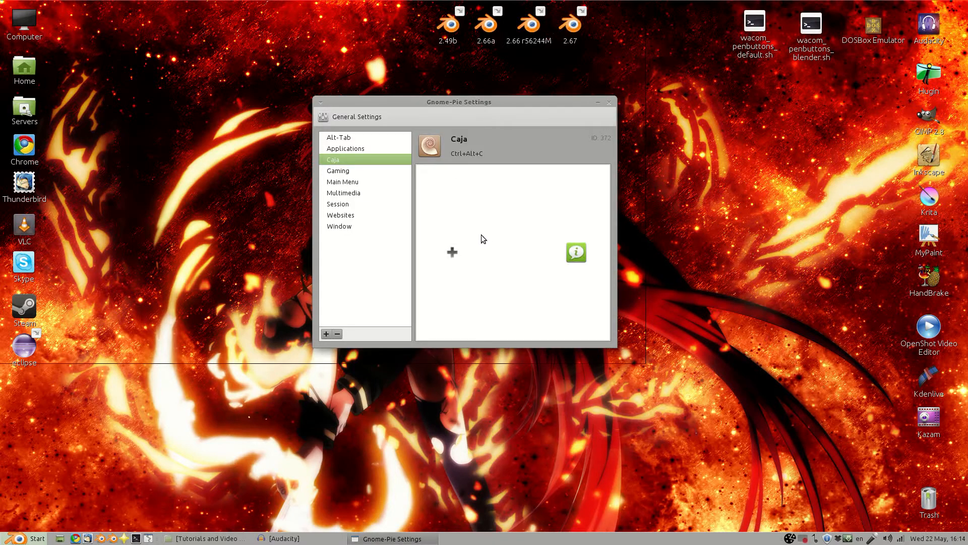
# Display the Caja pie, open the Desktop Wallpapers folder from it and close the folder window.
pyautogui.hotkey('ctrl', 'alt', 'c')
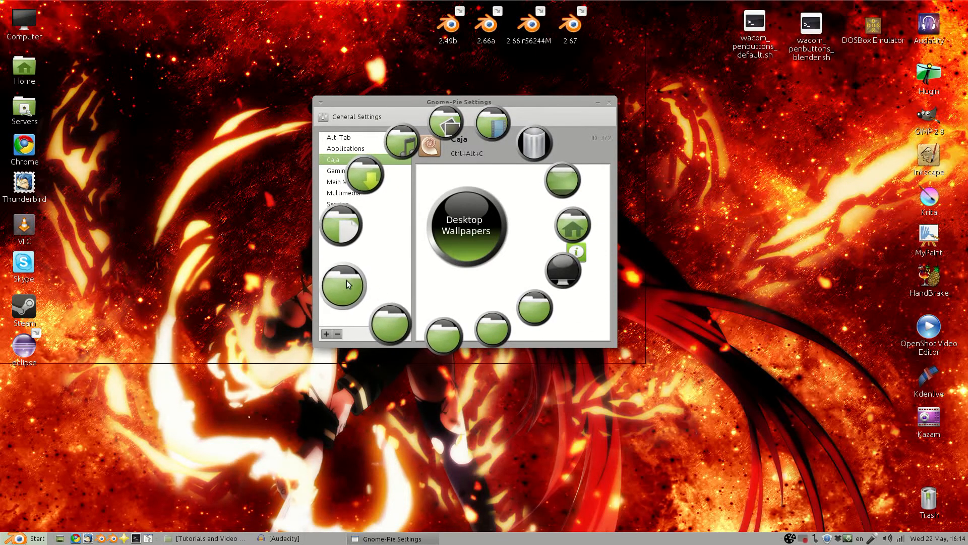
pyautogui.click(346, 280)
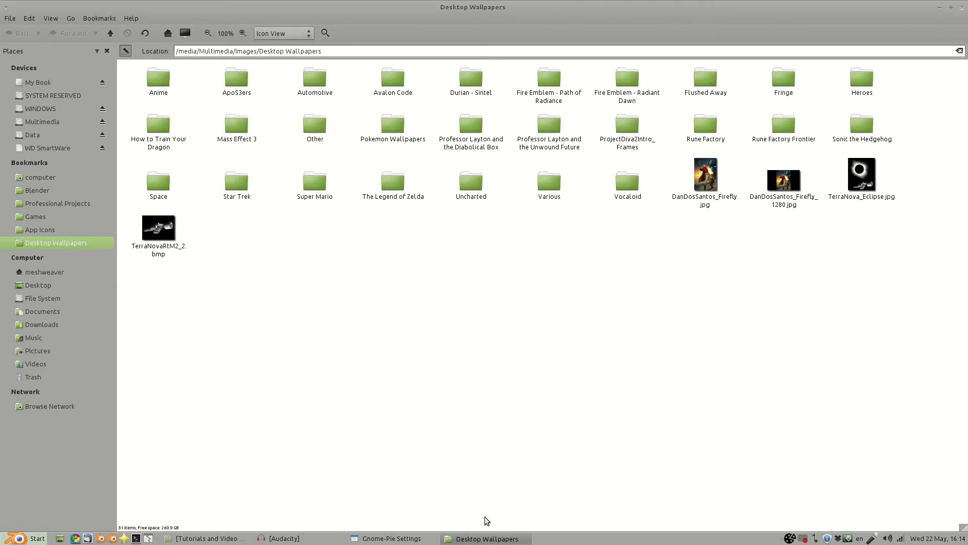
pyautogui.rightClick(506, 537)
pyautogui.click(484, 524)
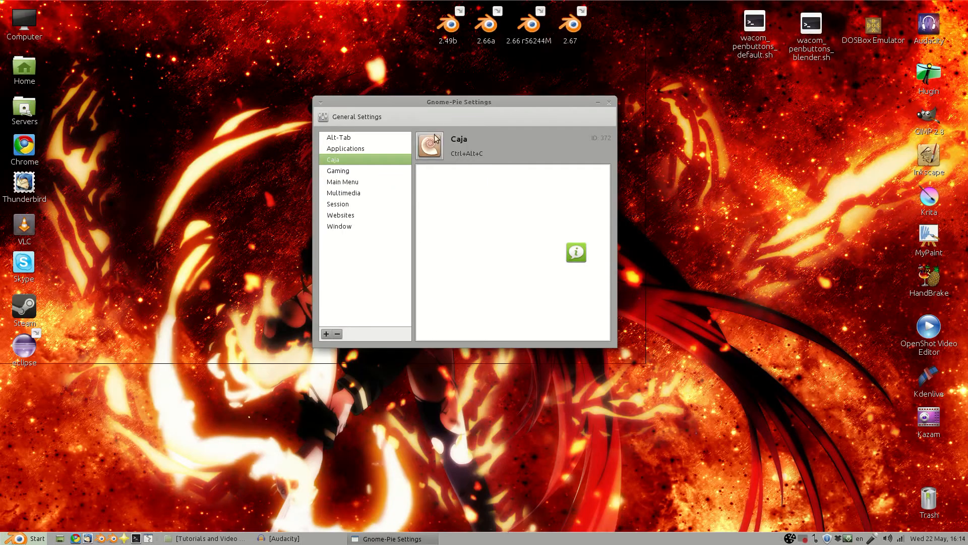
# Open the home folder directly in the file manager, without using a pie, and close it again.
pyautogui.moveTo(463, 102); pyautogui.dragTo(465, 101)
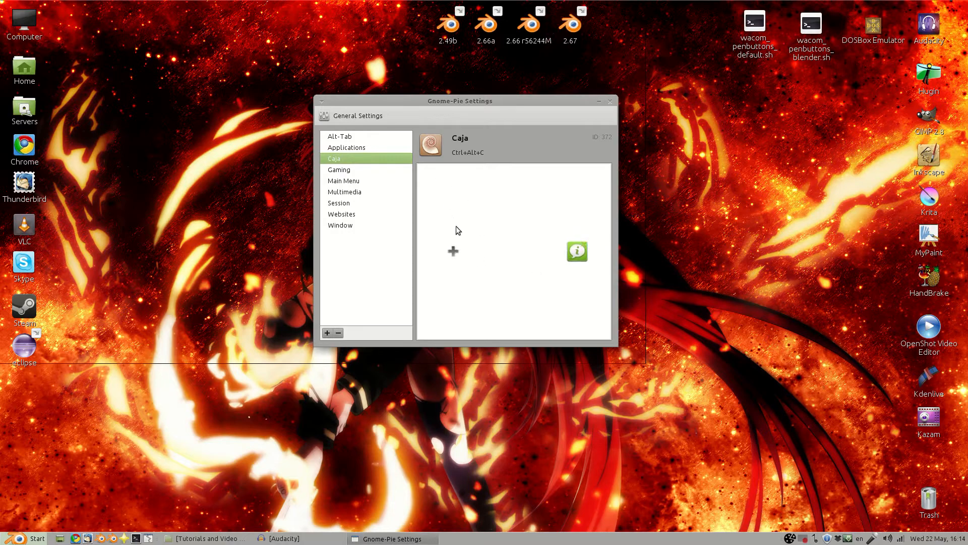
pyautogui.press('super+e')
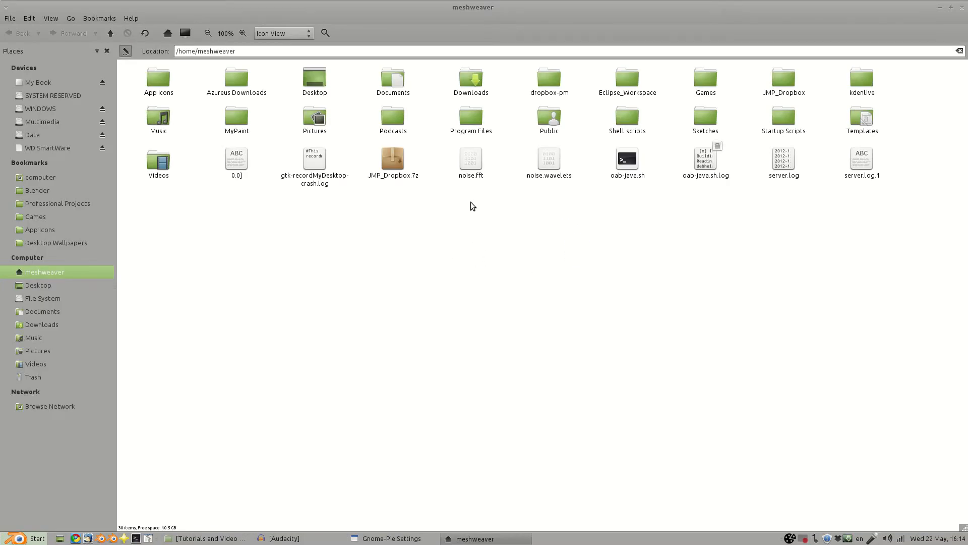
pyautogui.click(962, 8)
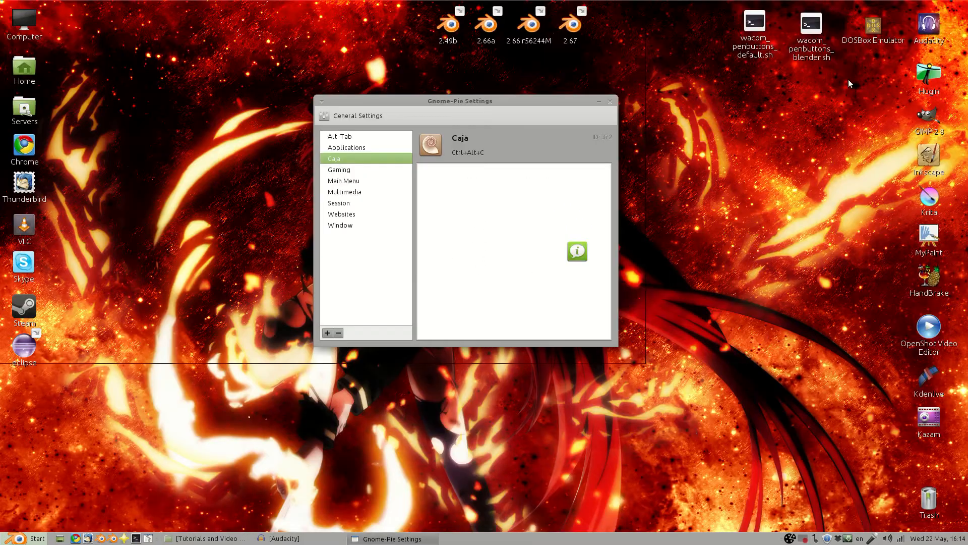
# Select the Gaming and Main Menu pies one after the other, displaying each pie and dismissing it without launching anything.
pyautogui.click(355, 170)
pyautogui.hotkey('ctrl', 'alt', 'g')
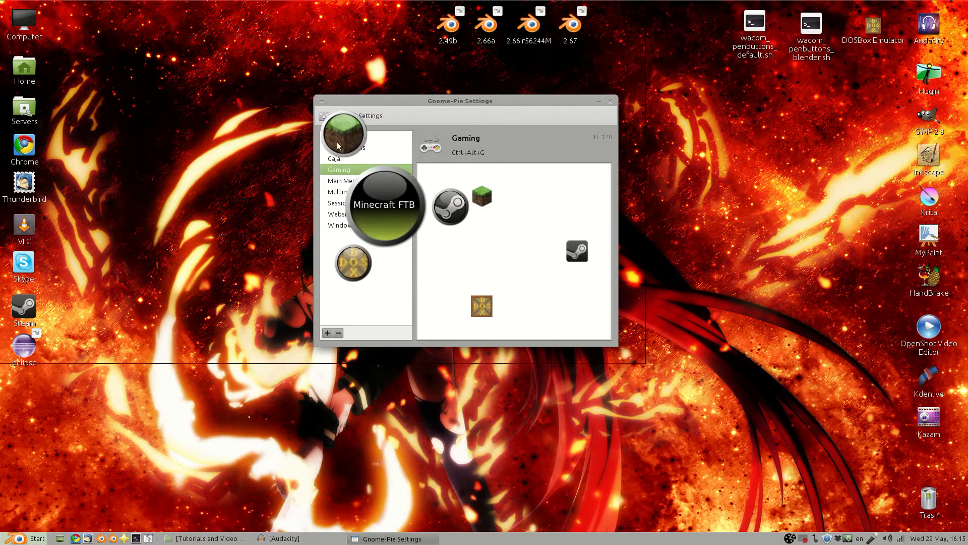
pyautogui.click(383, 221)
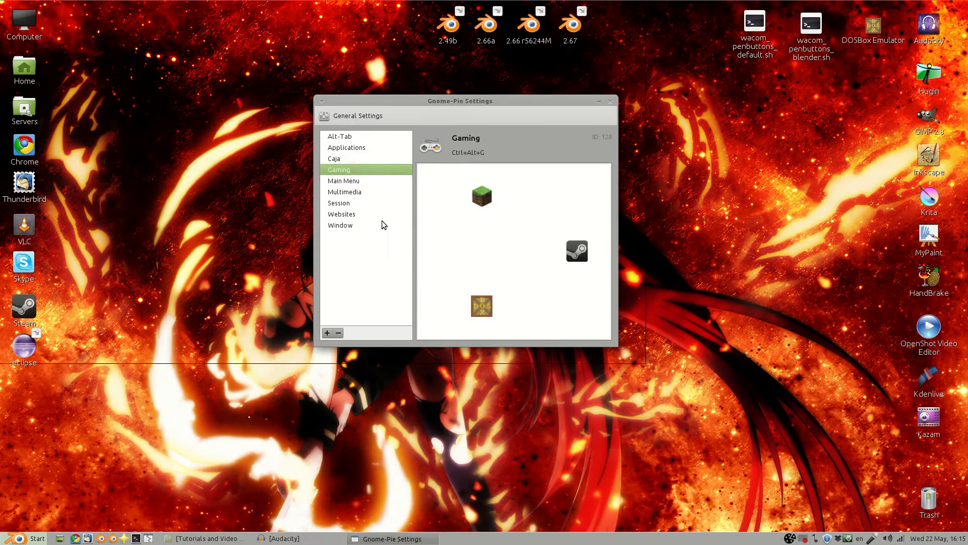
pyautogui.click(358, 182)
pyautogui.hotkey('ctrl', 'alt', 'space')
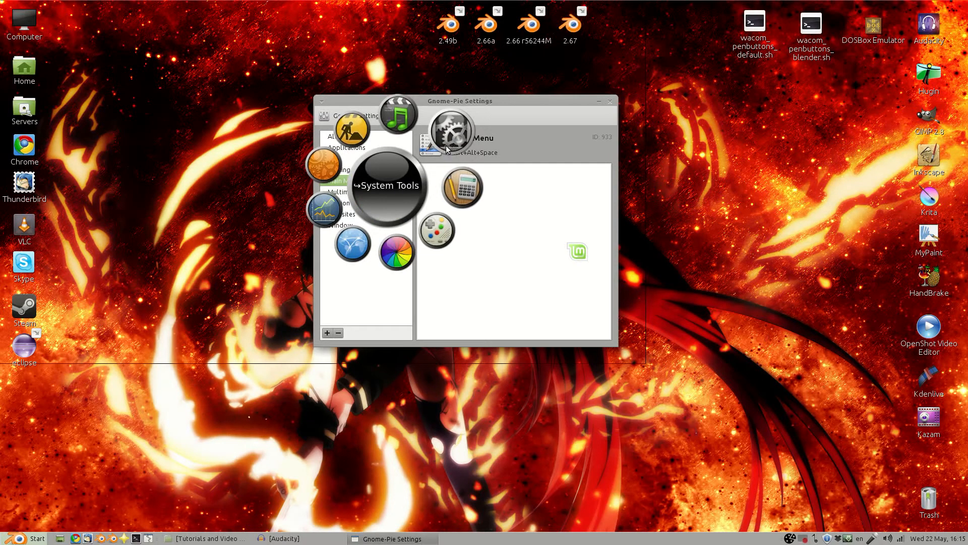
pyautogui.click(364, 198)
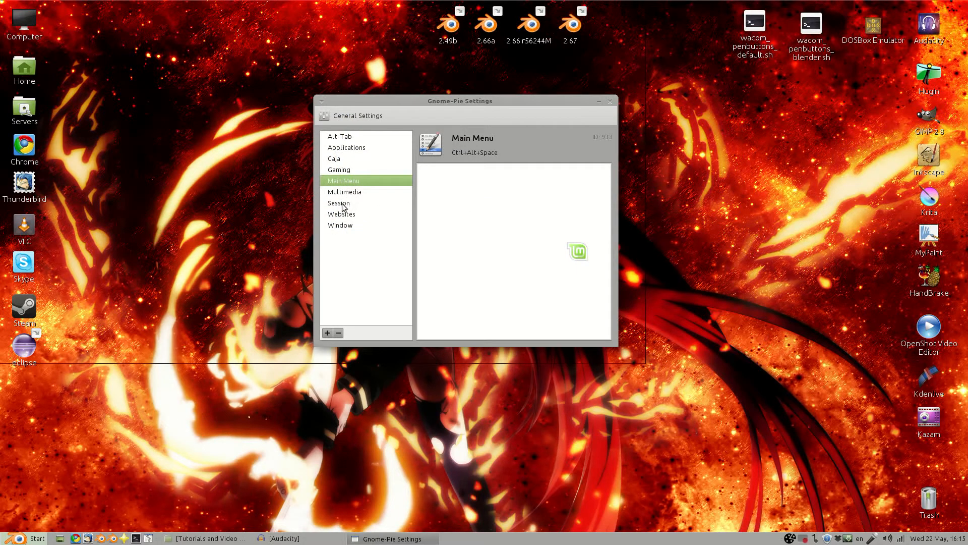
# Delete the Google slice from the Websites pie and display the pie with its remaining website slices.
pyautogui.click(352, 216)
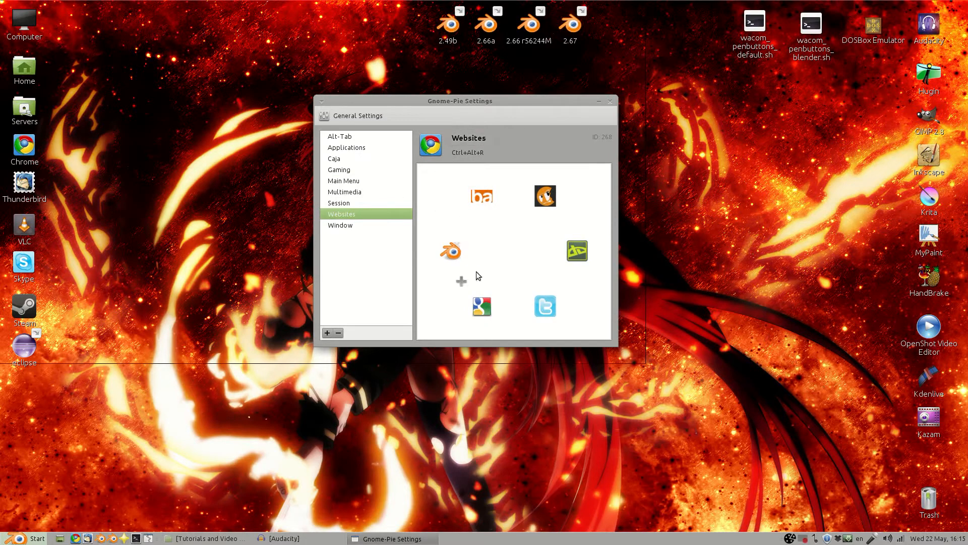
pyautogui.click(489, 299)
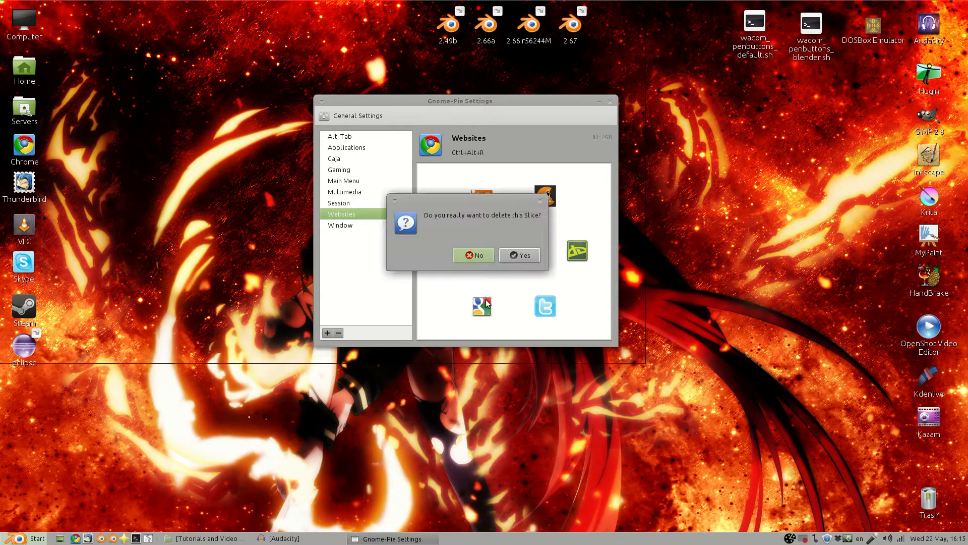
pyautogui.click(535, 253)
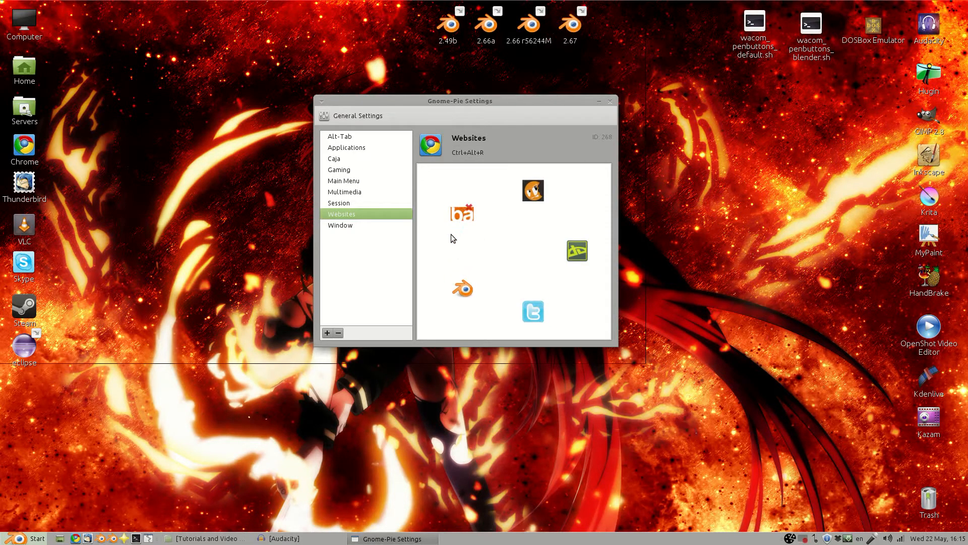
pyautogui.hotkey('ctrl', 'alt', 'r')
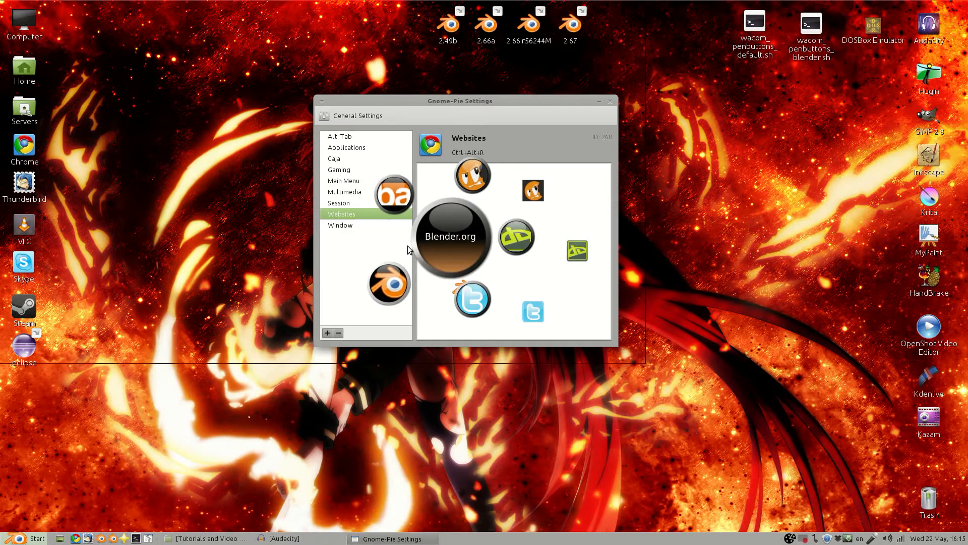
# Dismiss the Websites pie, then display the Window pie and dismiss it without choosing an action.
pyautogui.press('Escape')
pyautogui.hotkey('ctrl', 'alt', 'w')
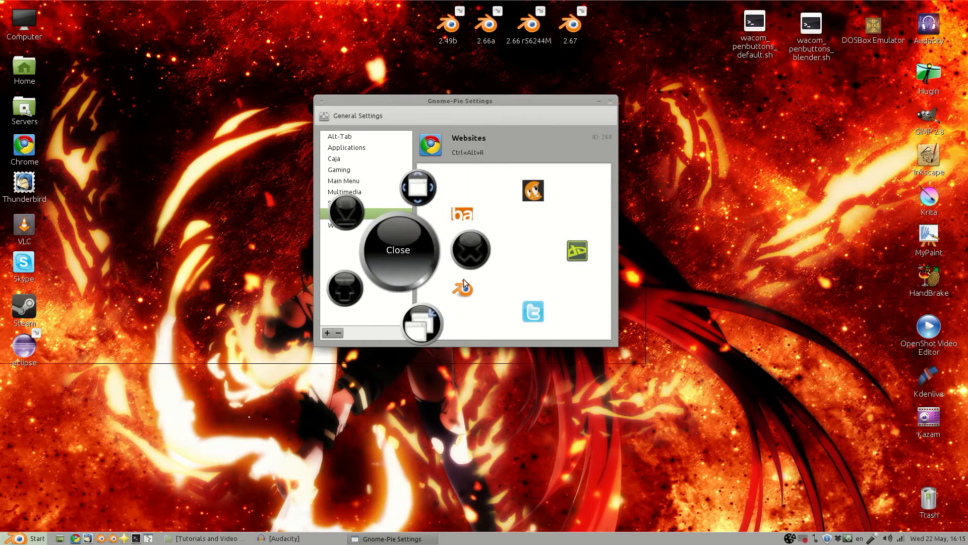
pyautogui.press('Escape')
# Open Blender.org from the Websites pie, move the browser window toward the middle of the desktop and close it.
pyautogui.hotkey('ctrl', 'alt', 'r')
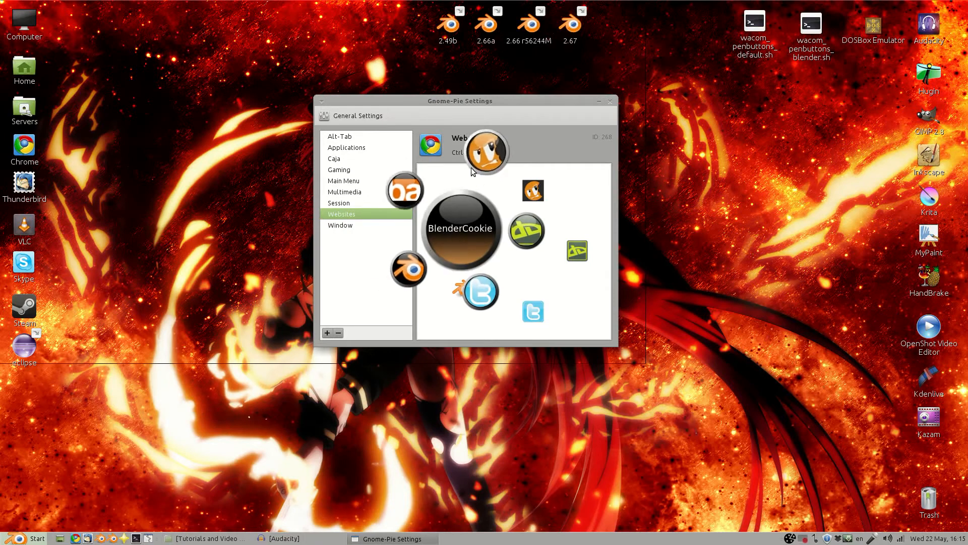
pyautogui.click(405, 299)
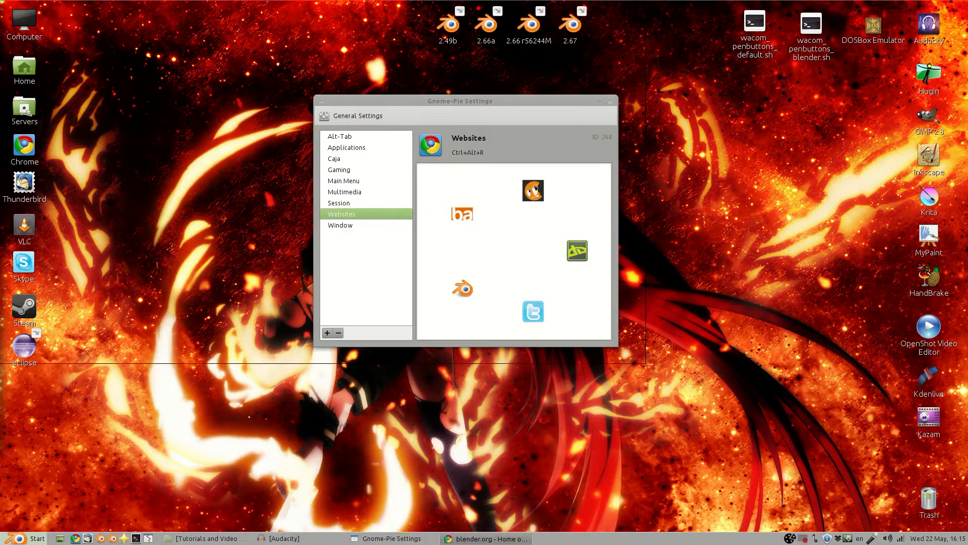
pyautogui.moveTo(0, 75); pyautogui.dragTo(549, 54)
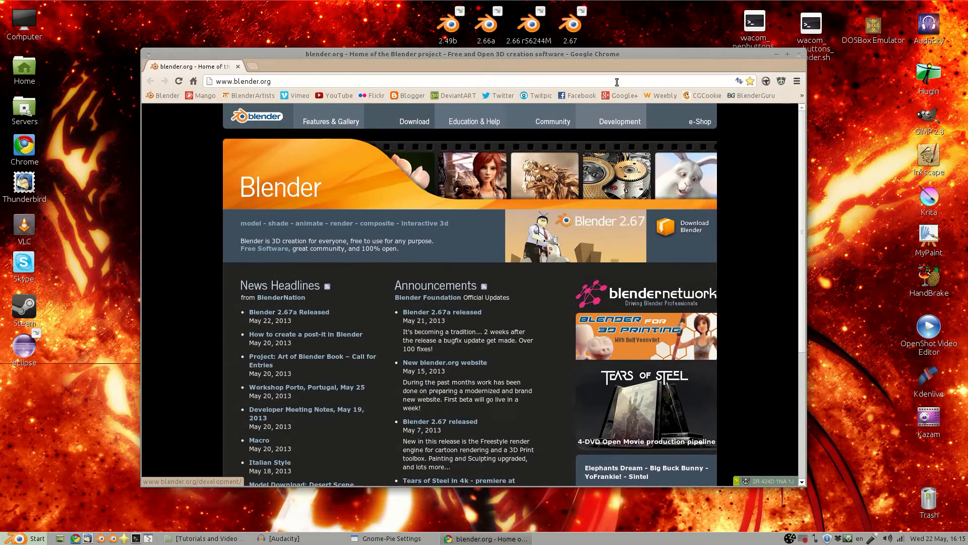
pyautogui.click(798, 54)
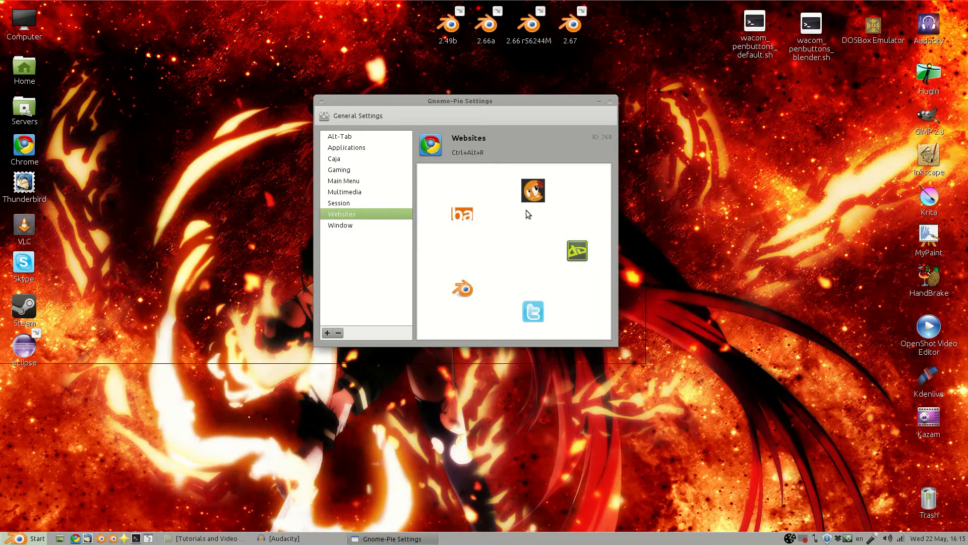
# Open BlenderCookie from the Websites pie, shift the browser window away from the screen corner and close it.
pyautogui.moveTo(526, 212)
pyautogui.click(534, 172)
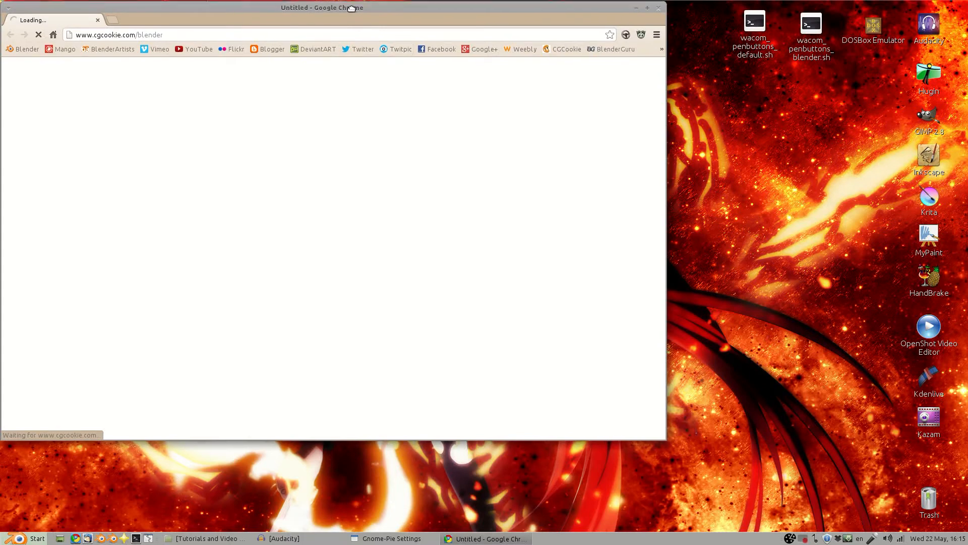
pyautogui.moveTo(352, 8); pyautogui.dragTo(386, 39)
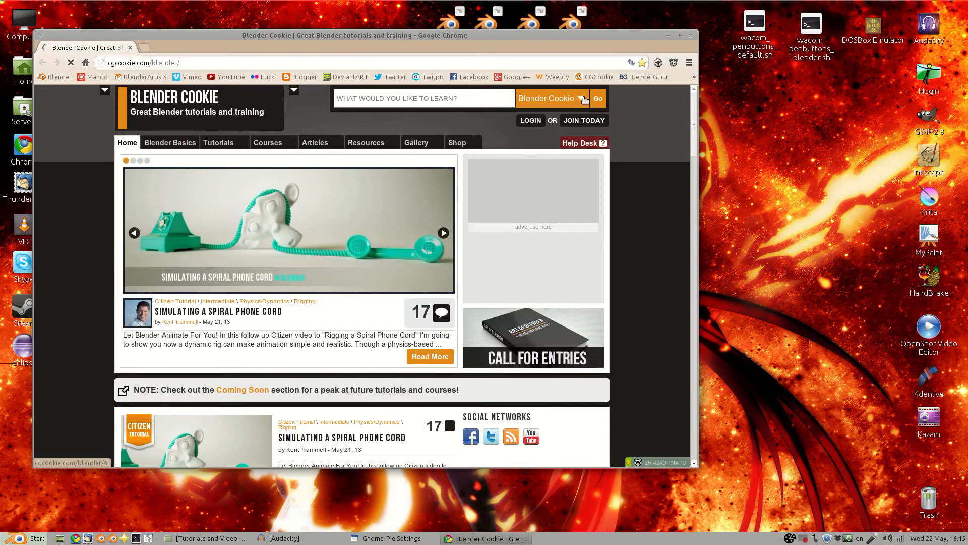
pyautogui.click(690, 36)
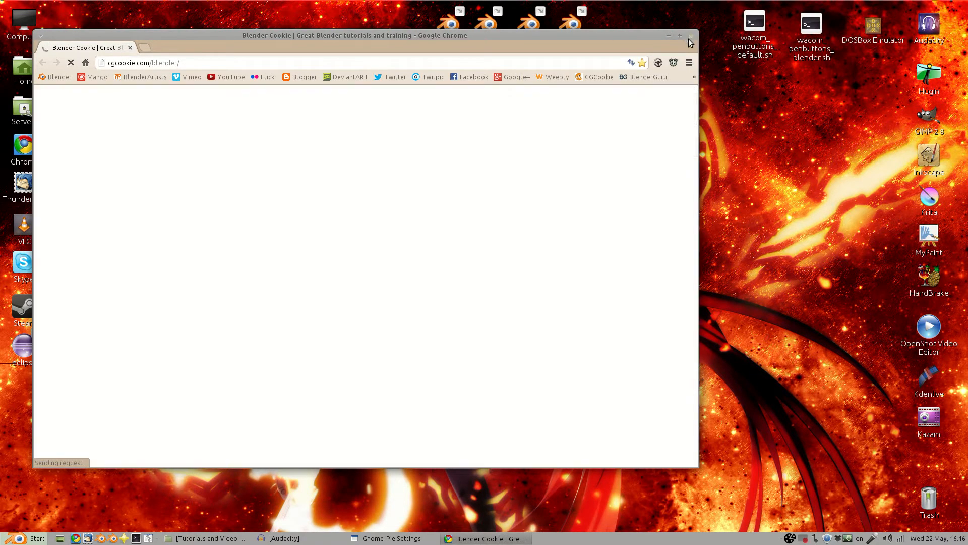
# Display and dismiss the Websites pie again, then view the Applications pie's slices in the settings and return to Websites.
pyautogui.hotkey('ctrl', 'alt', 'r')
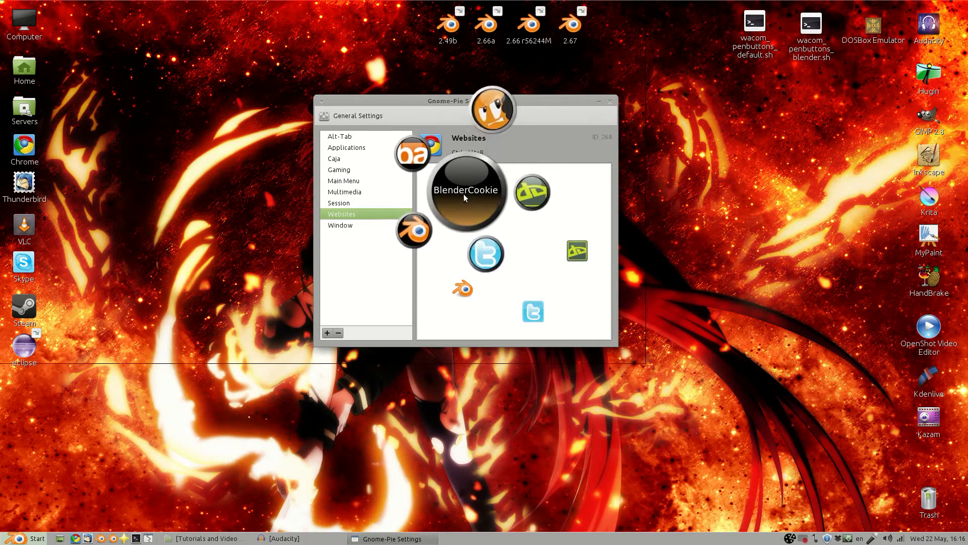
pyautogui.click(465, 194)
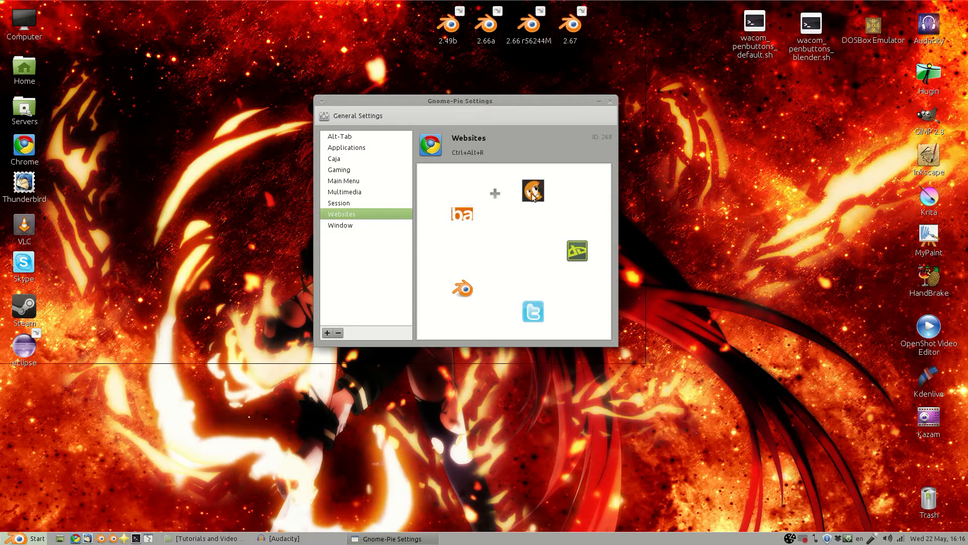
pyautogui.click(349, 148)
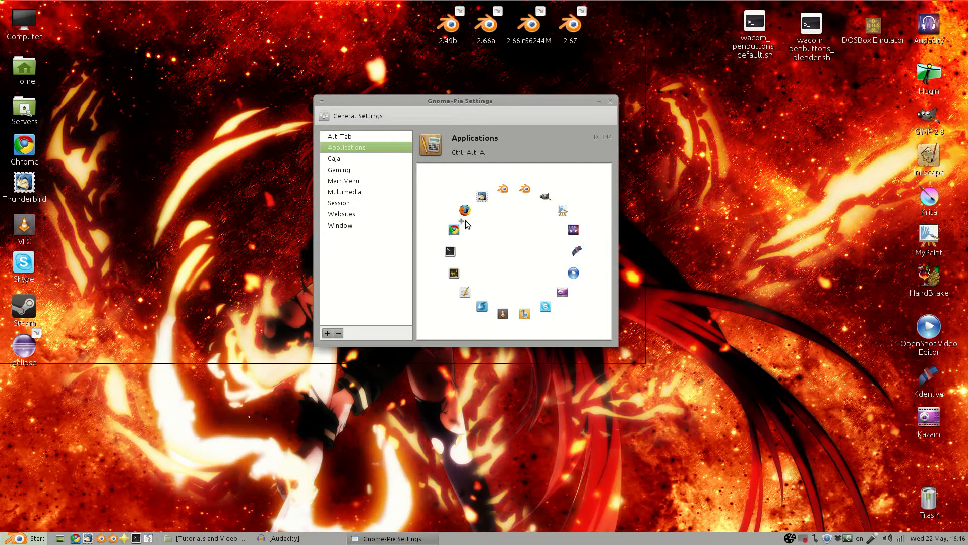
pyautogui.click(351, 223)
pyautogui.click(354, 215)
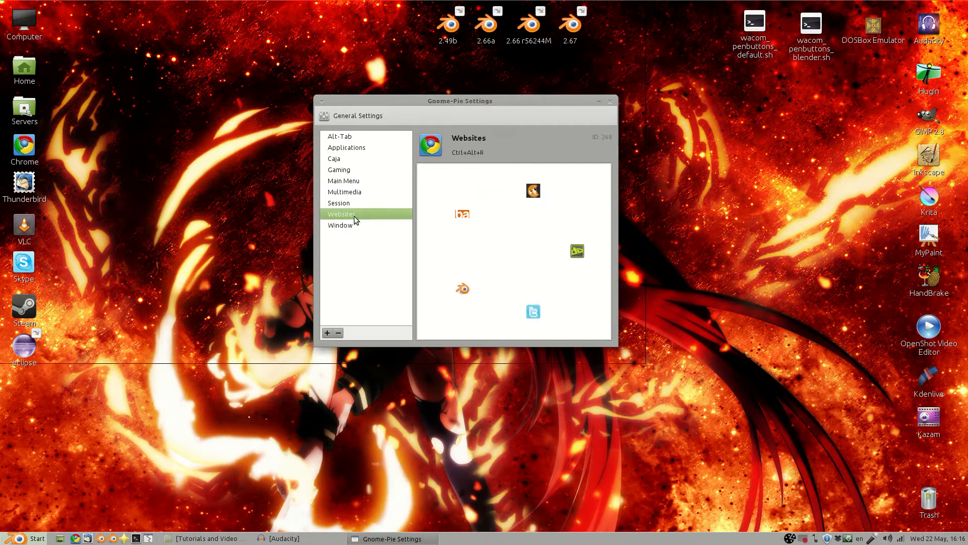
# Start a new slice between Blender.org and Twitter in the Websites pie and review all available slice types.
pyautogui.click(494, 307)
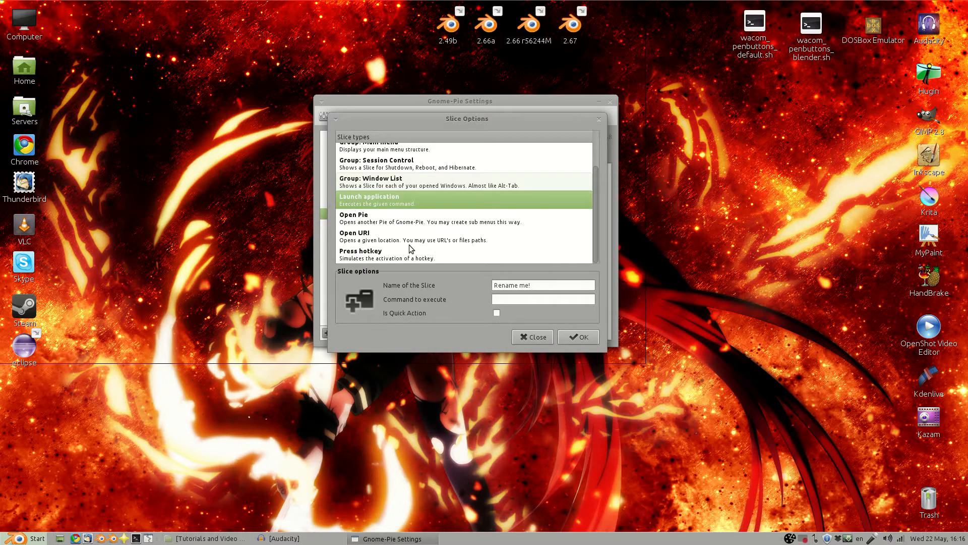
pyautogui.moveTo(594, 207); pyautogui.dragTo(595, 165)
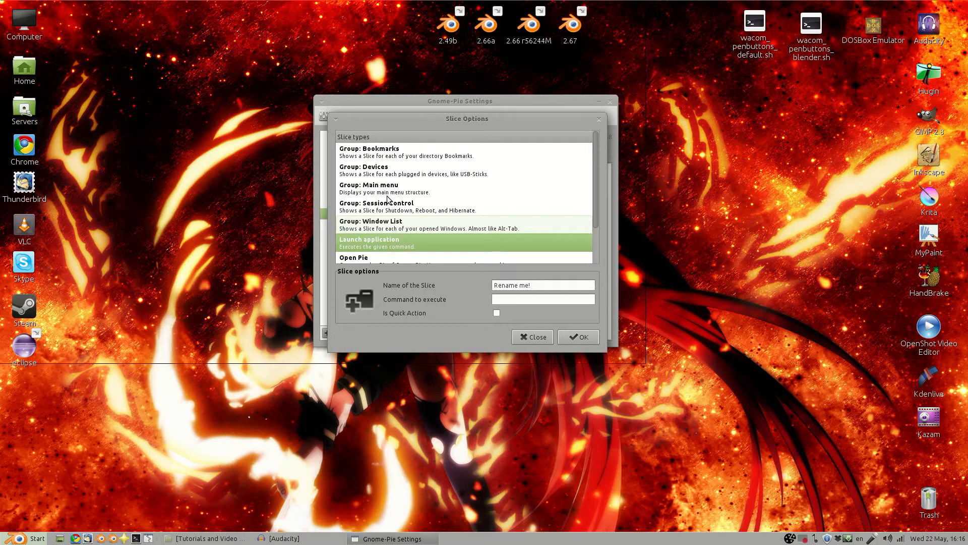
pyautogui.moveTo(596, 158); pyautogui.dragTo(595, 195)
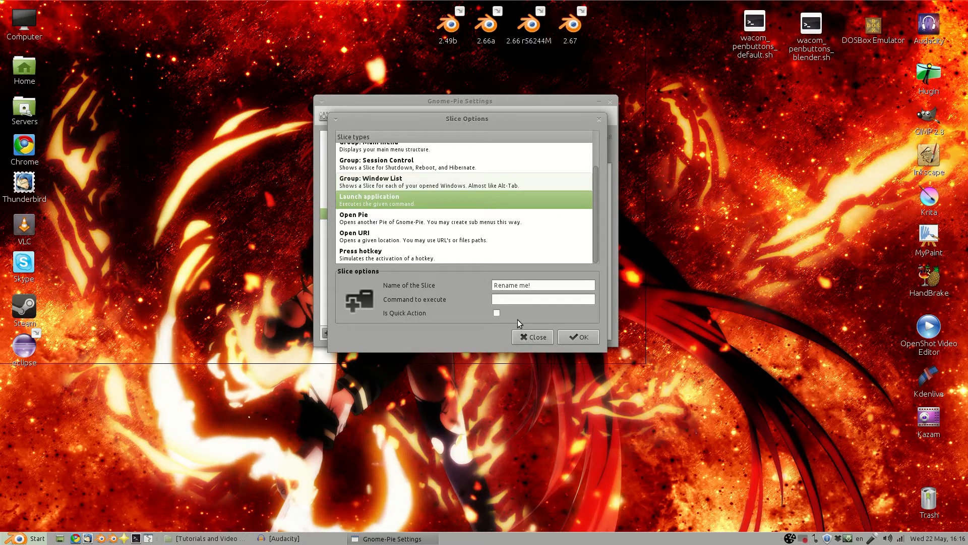
# Display and dismiss the main menu pie's games group, then view the Press hotkey slice options and discard the new slice.
pyautogui.hotkey('ctrl', 'alt', 'space')
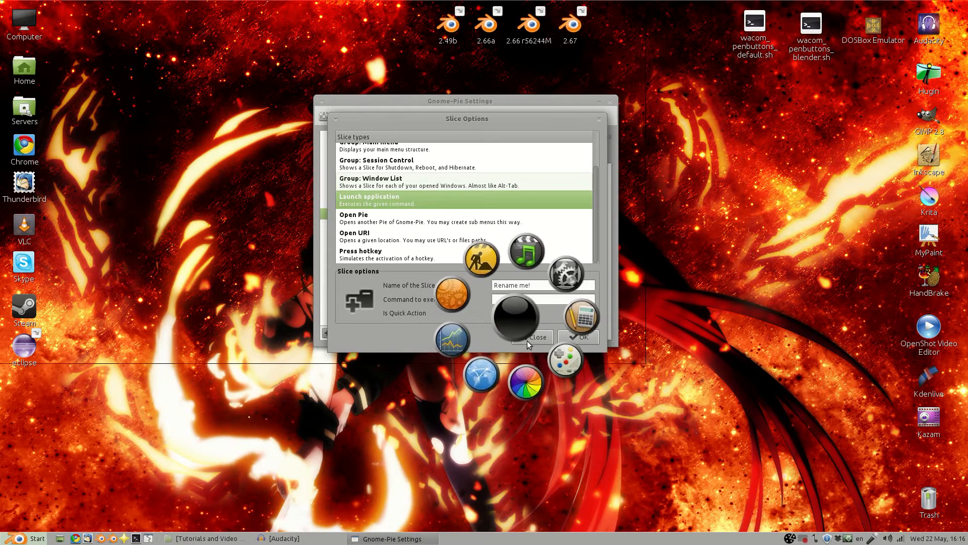
pyautogui.click(577, 367)
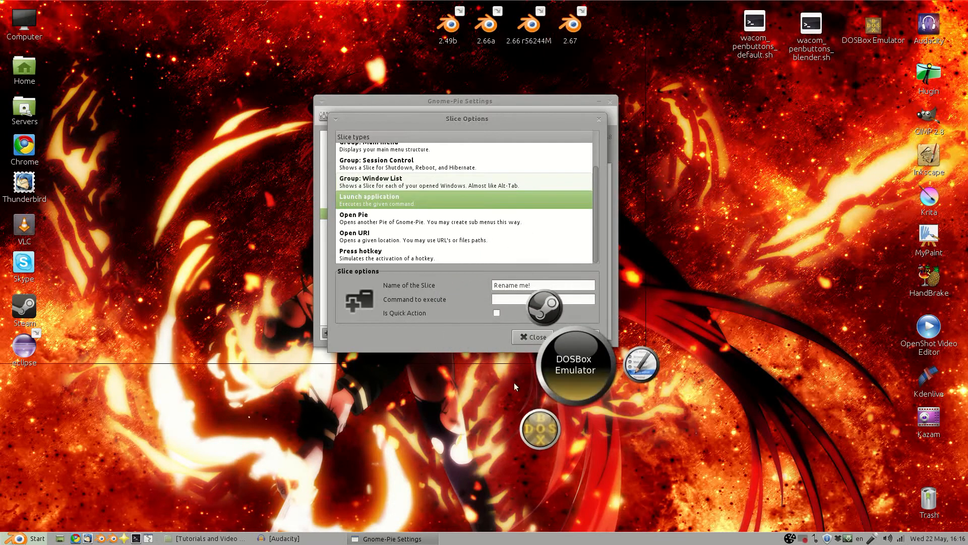
pyautogui.press('Escape')
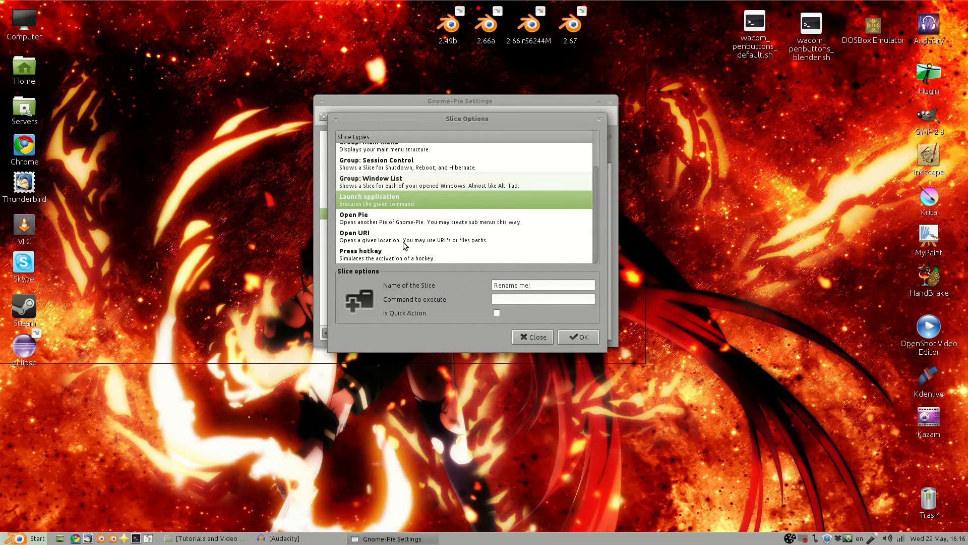
pyautogui.click(395, 253)
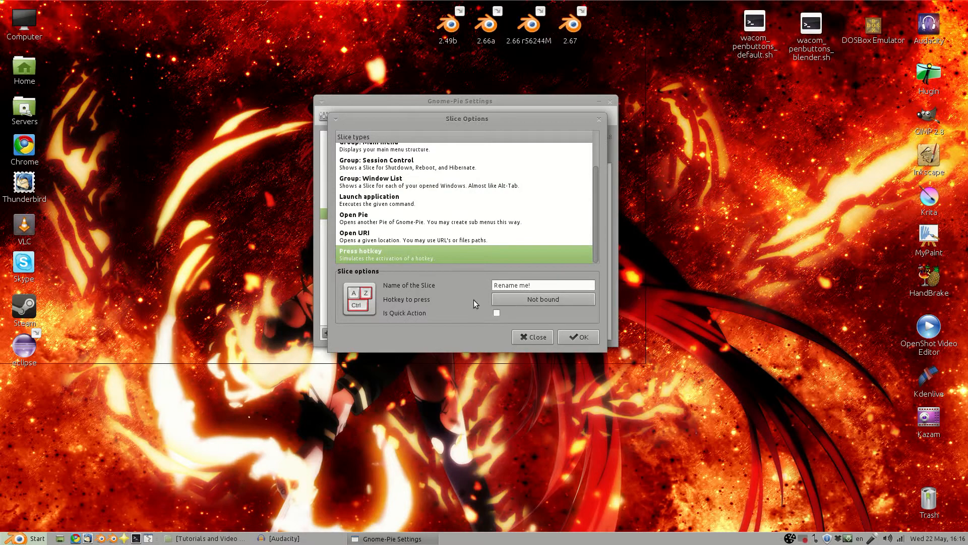
pyautogui.click(533, 337)
# View the options of the Terminal slice in the Applications pie and close them without changes.
pyautogui.click(352, 148)
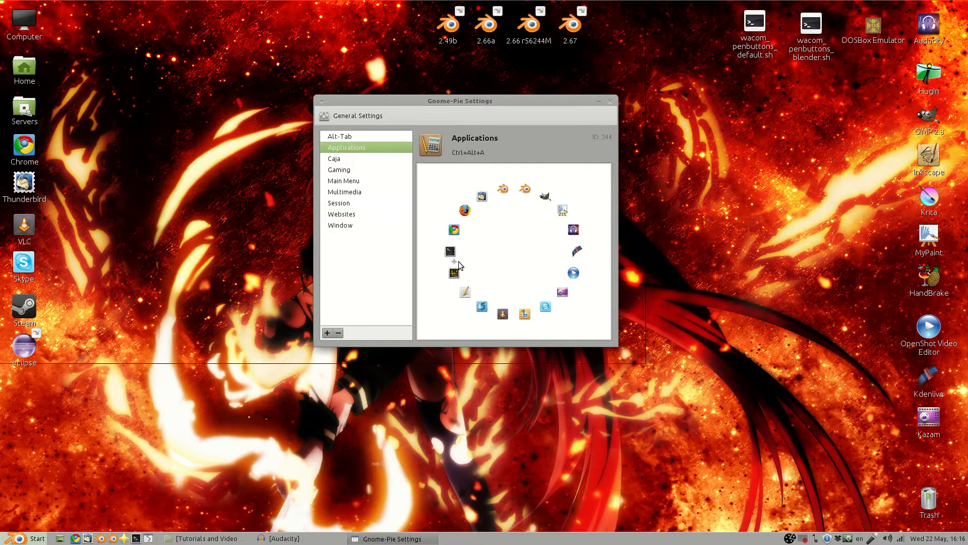
pyautogui.click(450, 251)
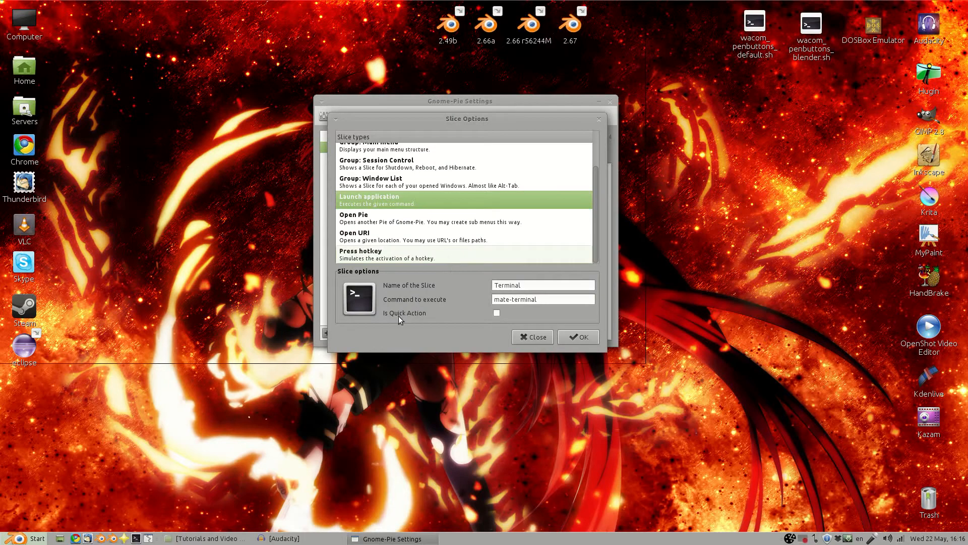
pyautogui.click(533, 337)
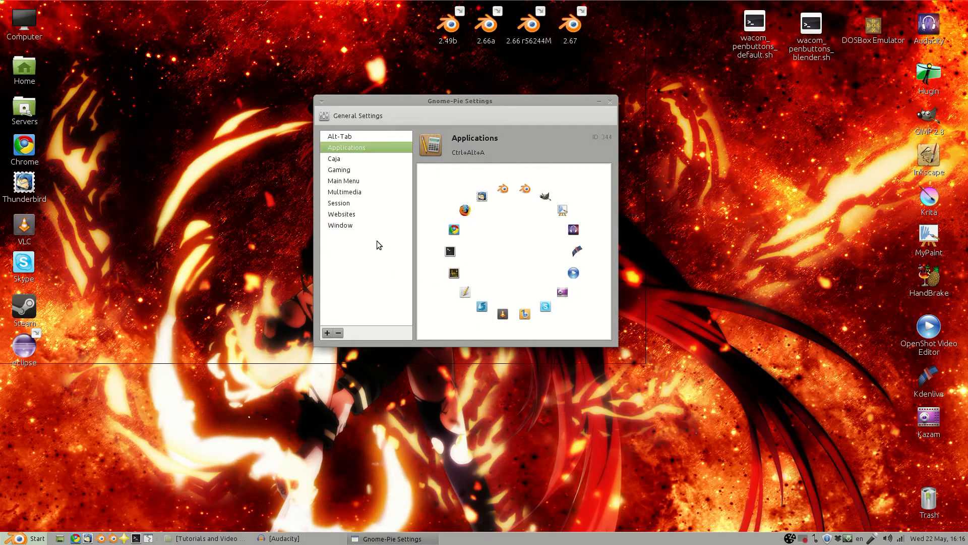
# Start a new Open URI slice in the Websites pie and move the slice options beside the settings window.
pyautogui.click(355, 214)
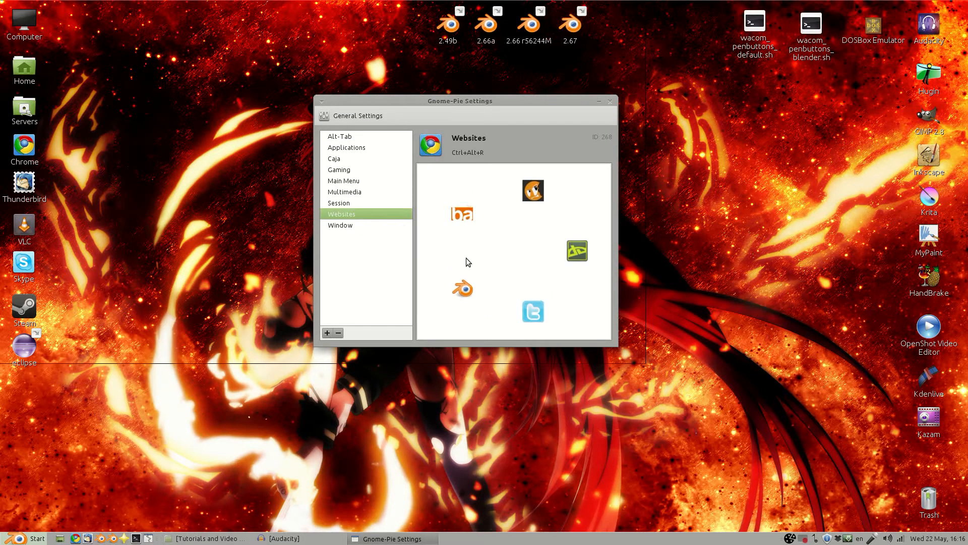
pyautogui.click(495, 310)
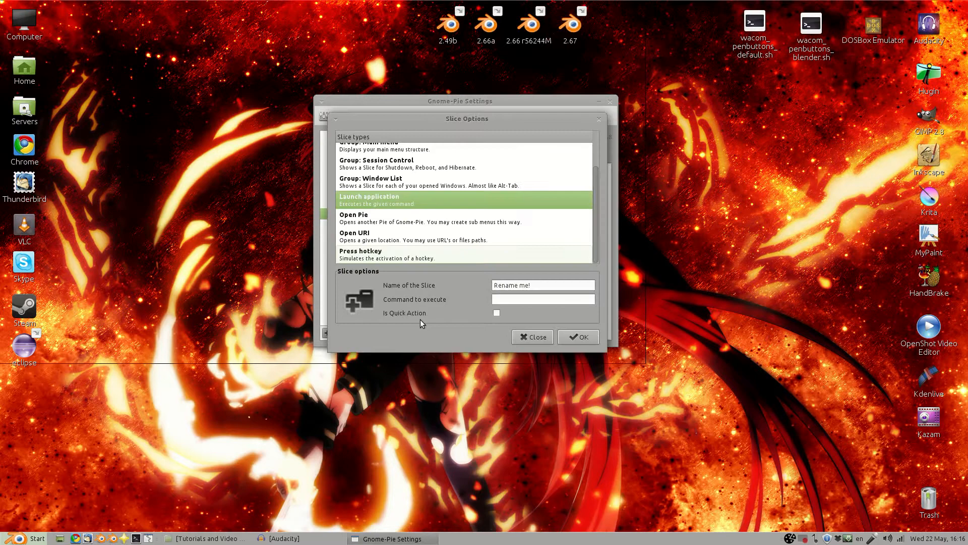
pyautogui.click(370, 238)
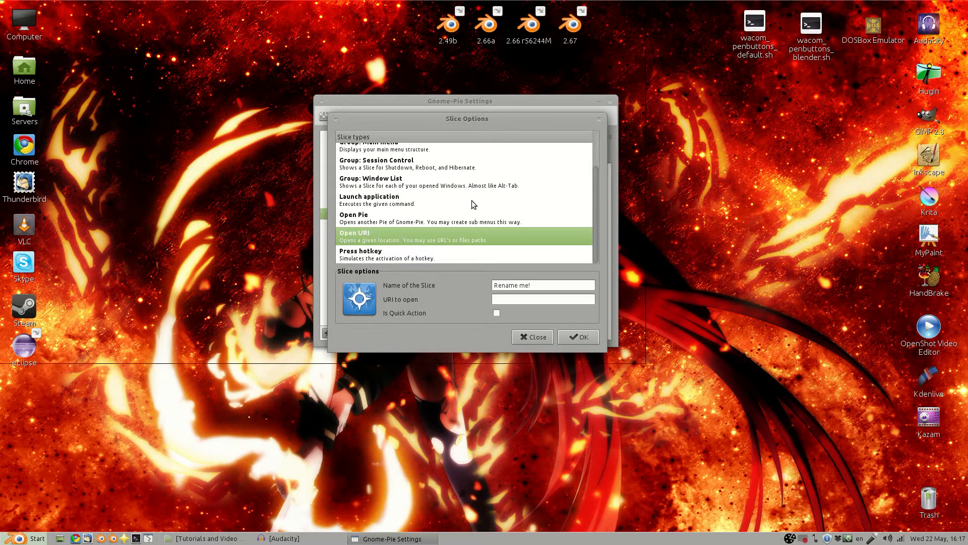
pyautogui.moveTo(481, 116); pyautogui.dragTo(178, 133)
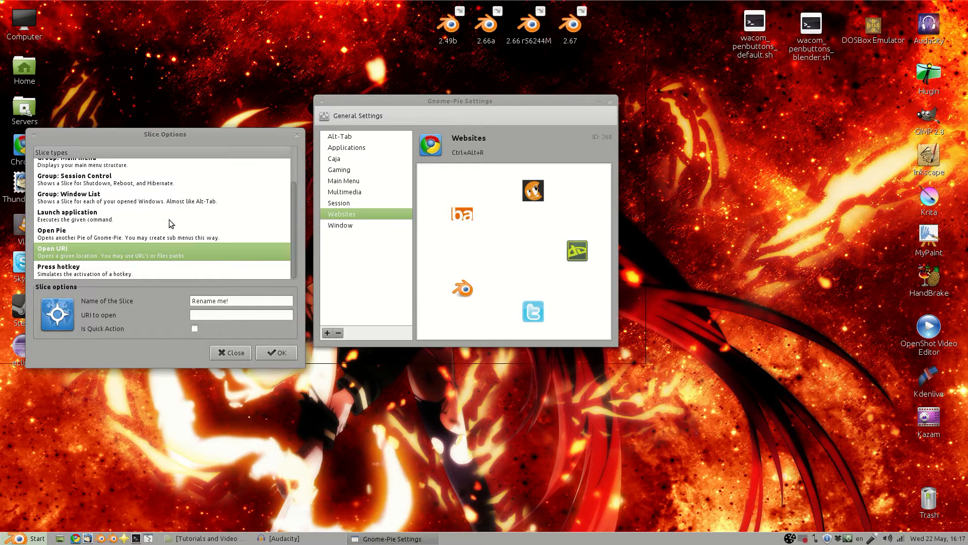
pyautogui.tripleClick(201, 301)
pyautogui.write('Google+')
pyautogui.click(203, 313)
pyautogui.write('htttps://')
pyautogui.press('Right')
pyautogui.press('Delete')
pyautogui.write('plus.google.com')
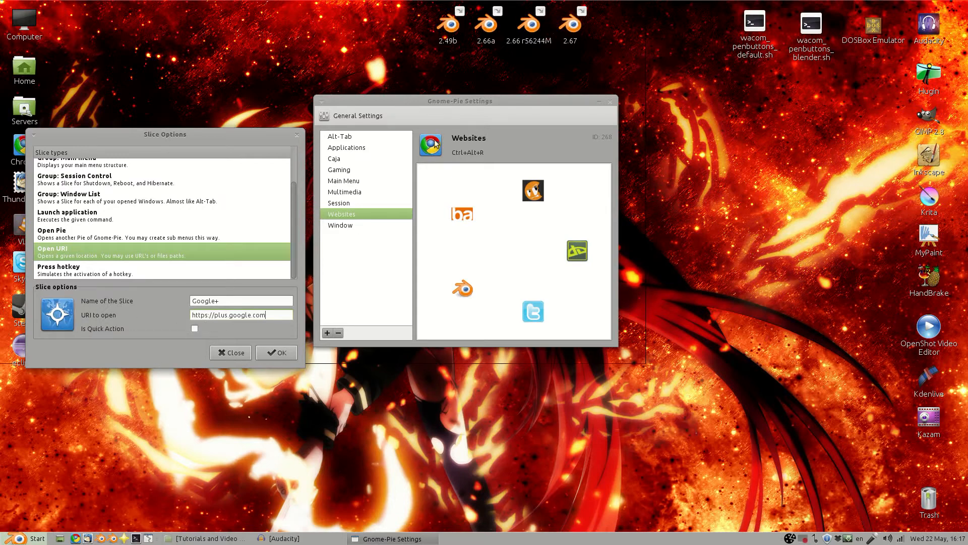
# Search all theme icons for "google", assign the first Google icon to the Google+ slice and save the slice.
pyautogui.click(58, 315)
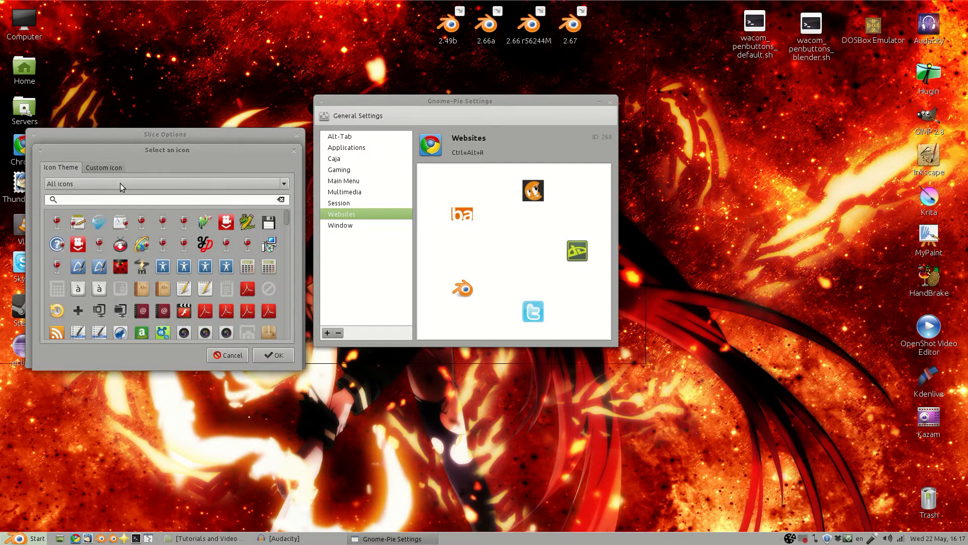
pyautogui.click(183, 186)
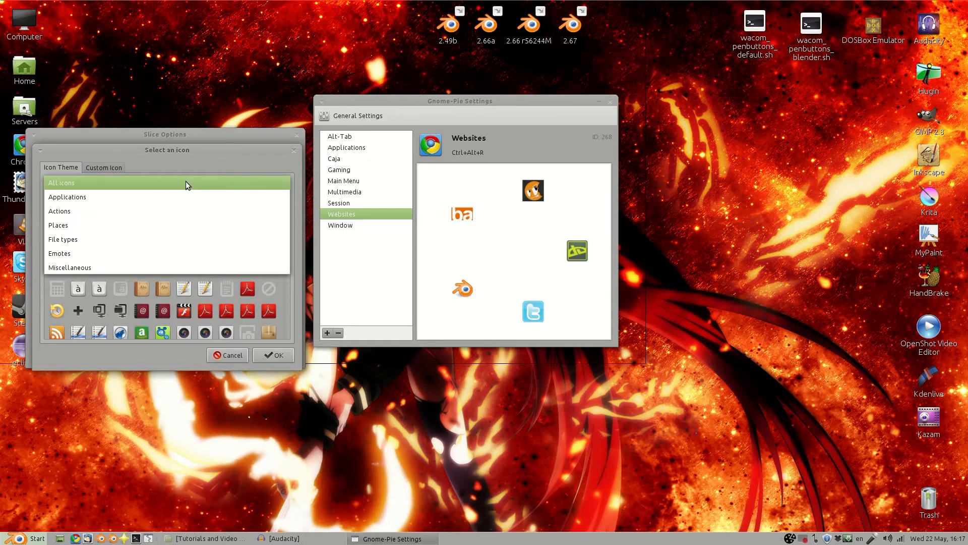
pyautogui.click(185, 180)
pyautogui.click(111, 200)
pyautogui.write('google')
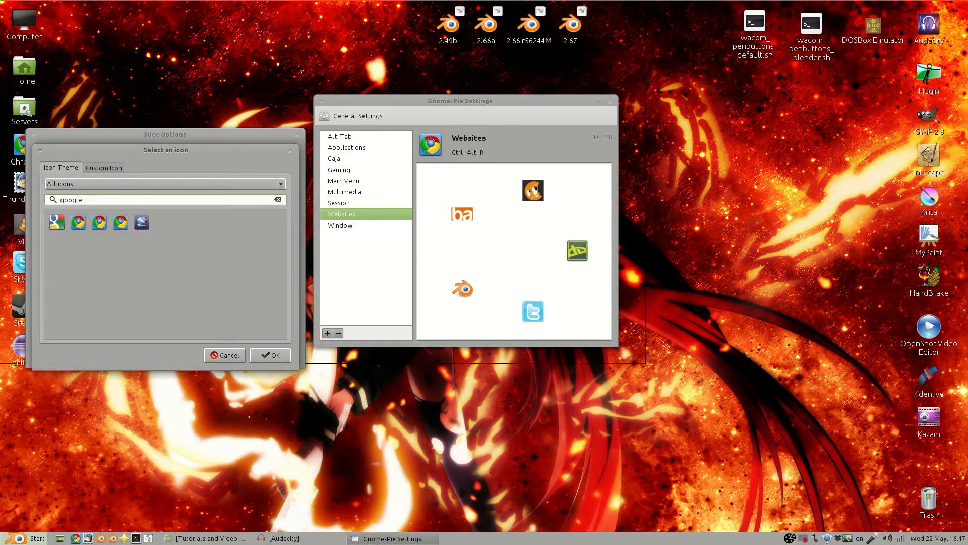
pyautogui.click(57, 220)
pyautogui.click(278, 359)
pyautogui.click(265, 353)
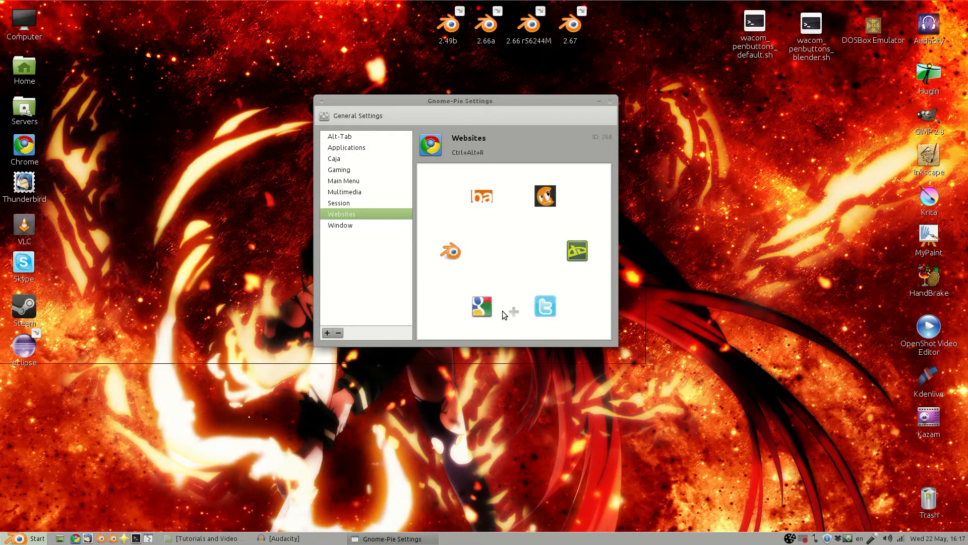
# Try to rearrange the Google+ and DeviantART slices within the Websites pie.
pyautogui.moveTo(482, 306); pyautogui.dragTo(479, 306)
pyautogui.moveTo(578, 262); pyautogui.dragTo(560, 225)
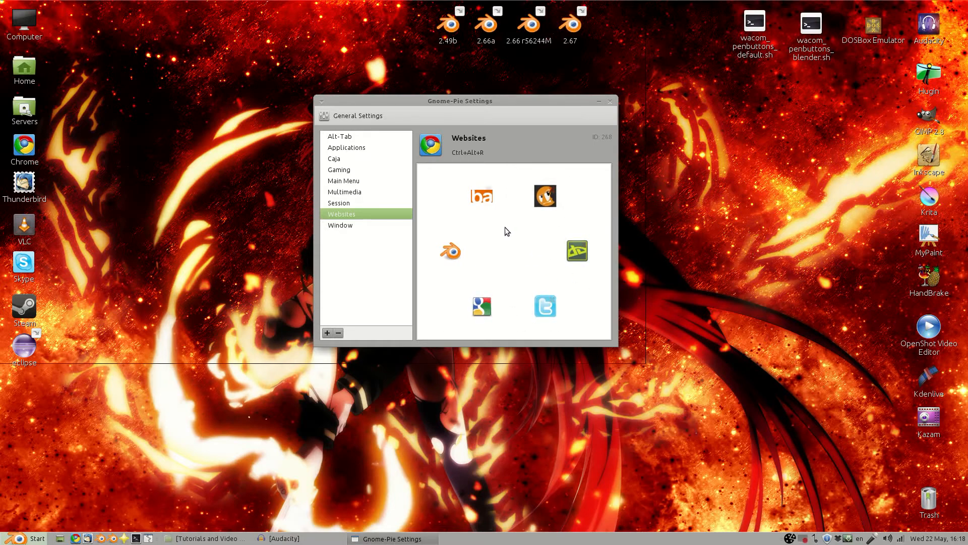
# Close the Gnome-Pie settings, display the Websites pie on the desktop and choose its Google+ slice.
pyautogui.click(610, 102)
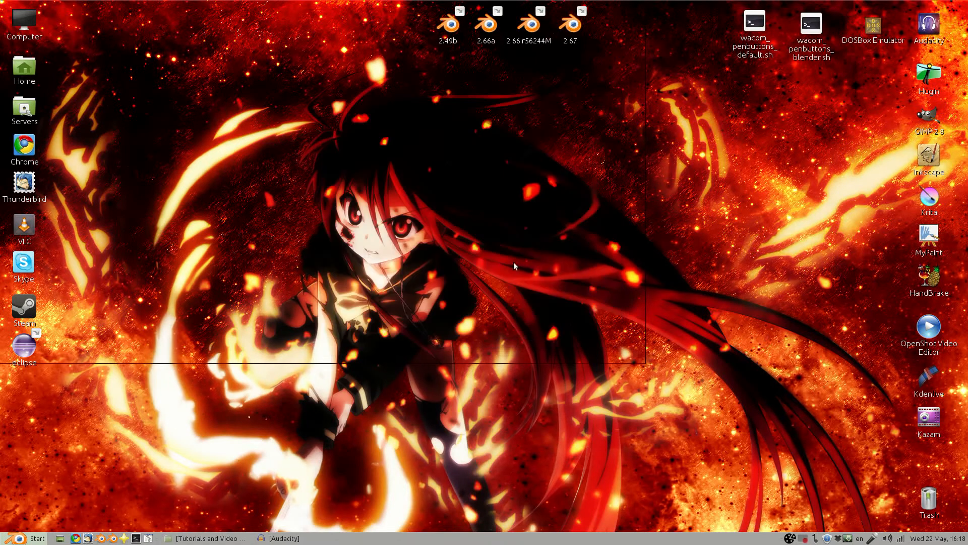
pyautogui.hotkey('ctrl', 'alt', 'b')
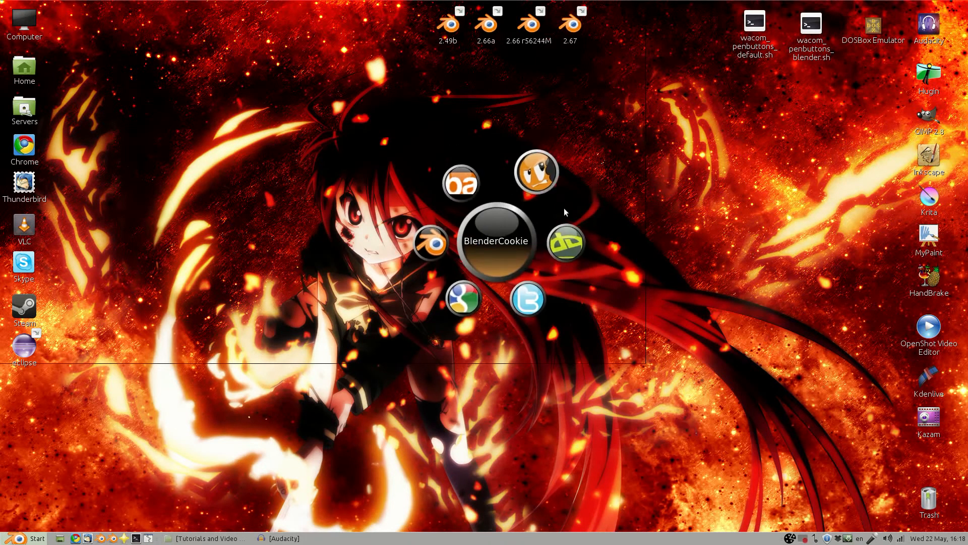
pyautogui.click(453, 361)
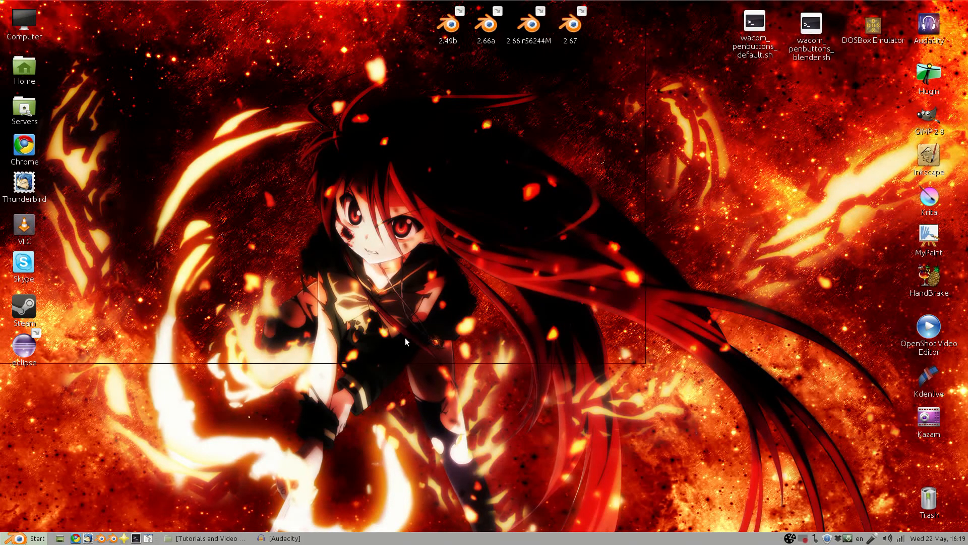
# Display the Websites pie, open the Google+ site from its slice and close the browser window.
pyautogui.hotkey('ctrl', 'alt', 'b')
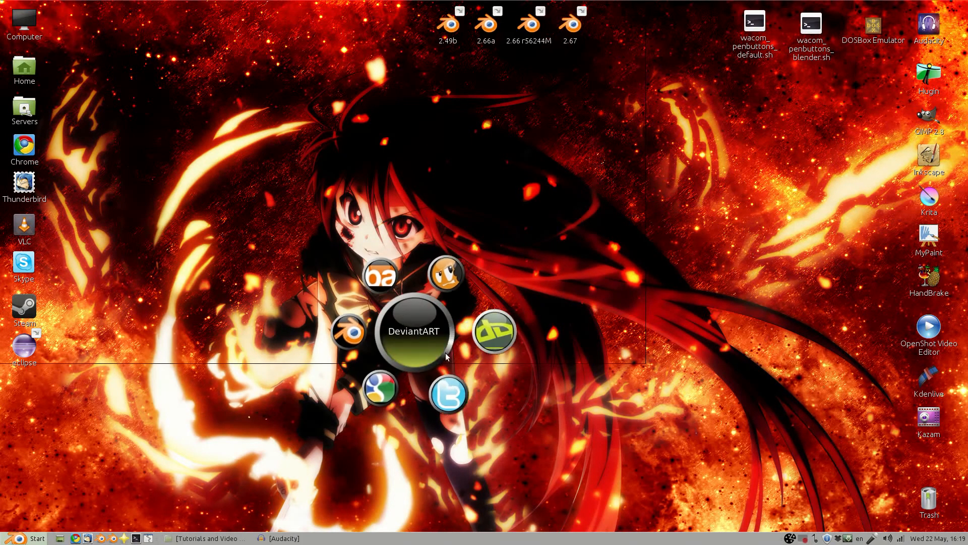
pyautogui.click(381, 400)
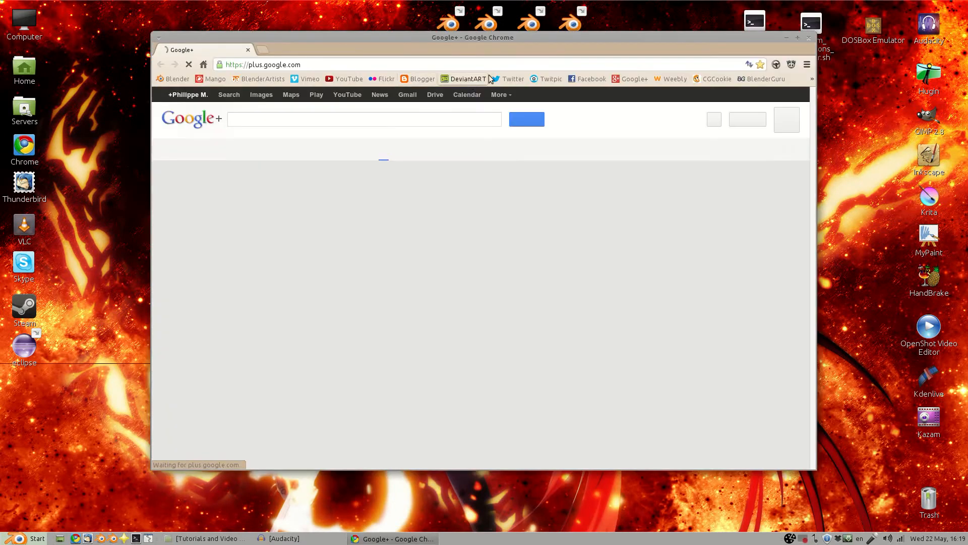
pyautogui.click(809, 38)
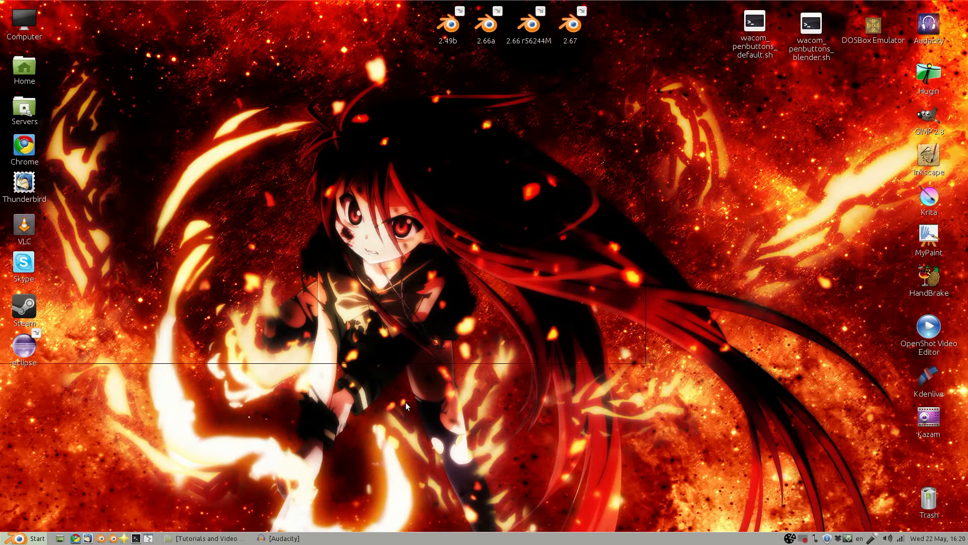
# Look through the start menu's Preferences category down to the Keyboard Shortcuts entry.
pyautogui.click(37, 538)
pyautogui.moveTo(153, 481)
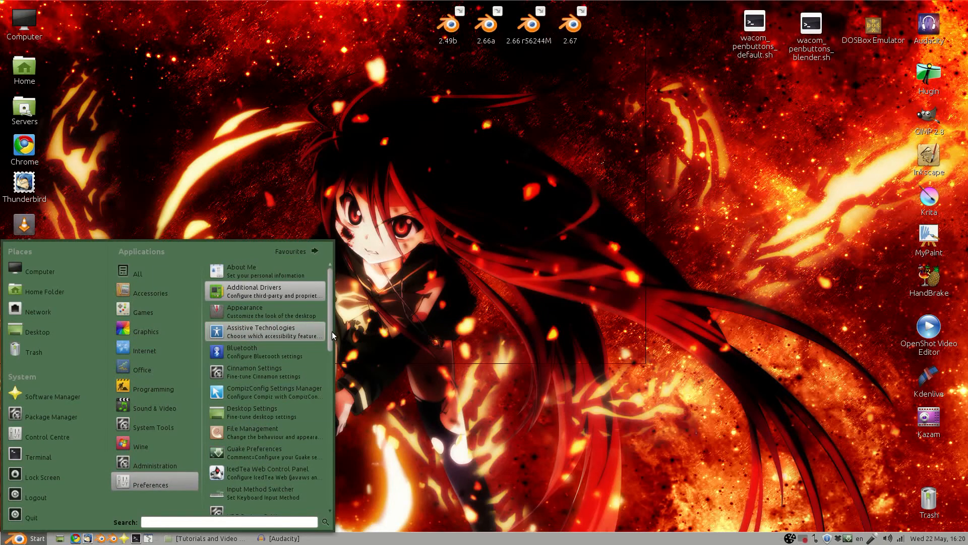
pyautogui.scroll(-1, 330, 333)
pyautogui.scroll(-4, 329, 333)
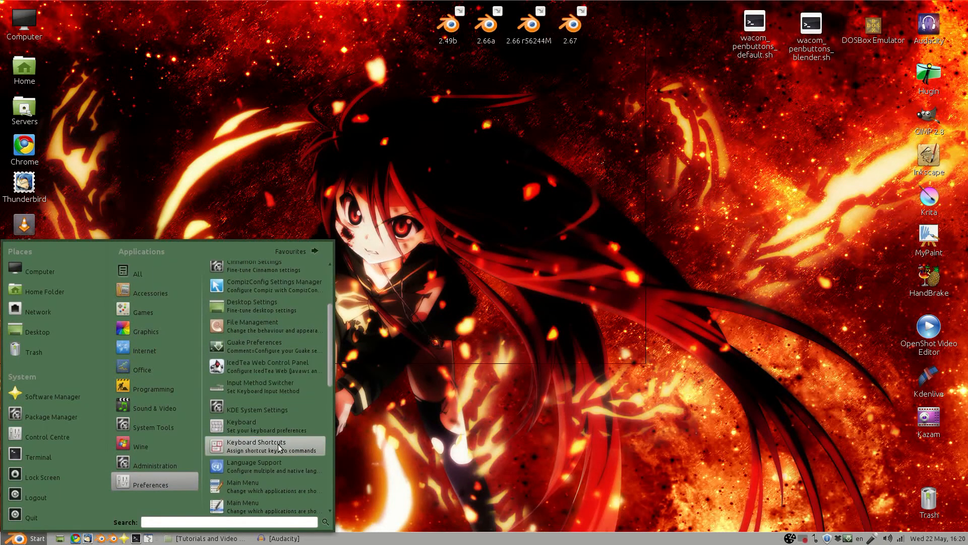
pyautogui.click(312, 446)
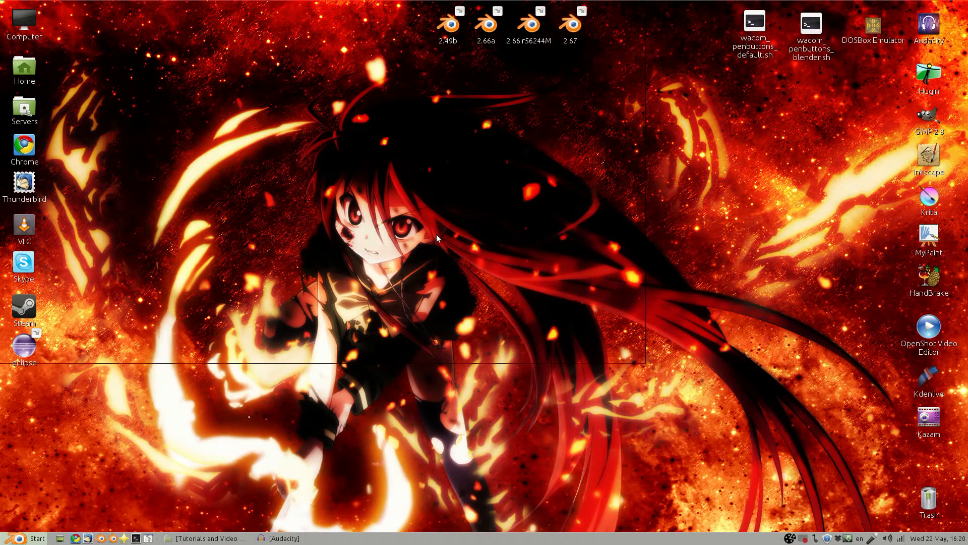
# Show the Gnome-Pie indicator's options for preferences, about and quit, and dismiss them.
pyautogui.click(791, 538)
pyautogui.click(761, 471)
pyautogui.click(790, 538)
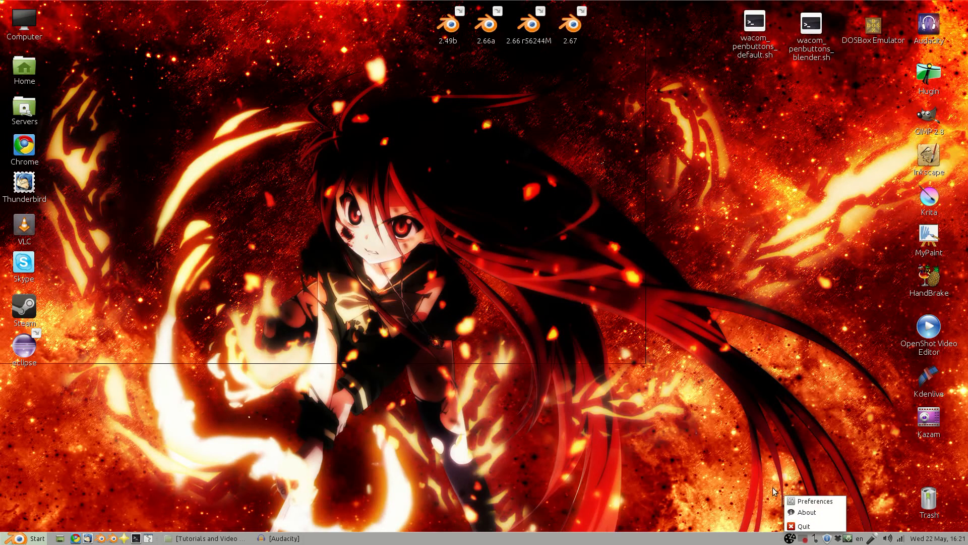
pyautogui.click(655, 413)
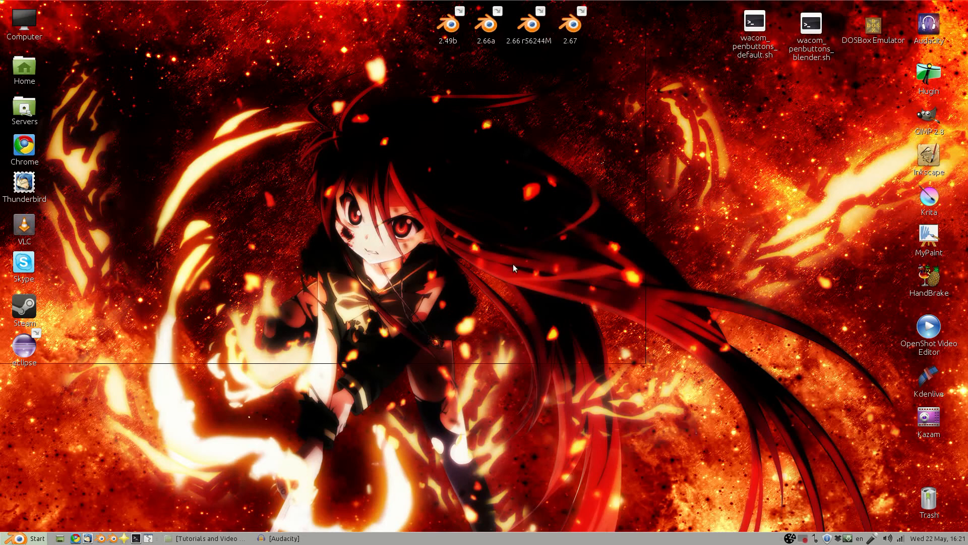
# Display and dismiss the multimedia pie, and launch GEdit from the applications pie and close its window.
pyautogui.hotkey('ctrl', 'alt', 'm')
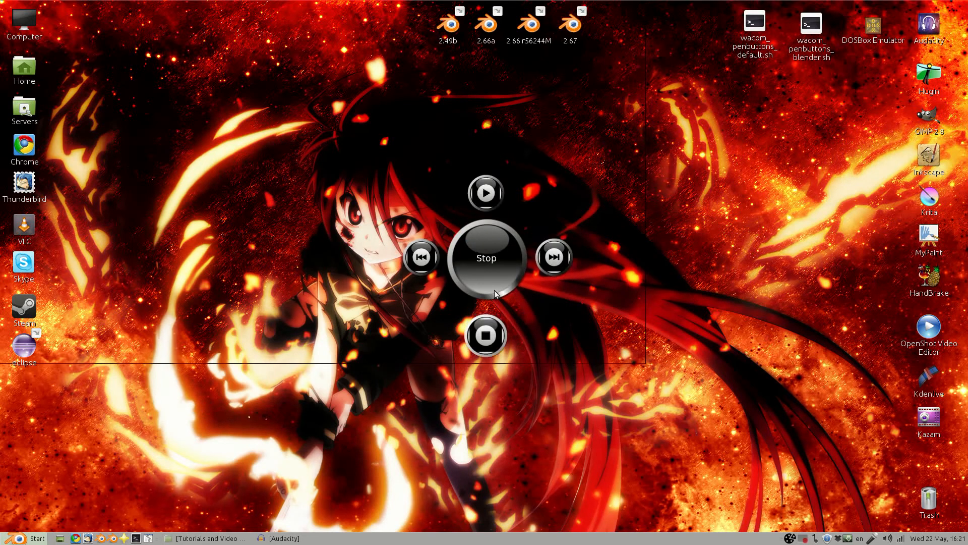
pyautogui.click(510, 268)
pyautogui.hotkey('ctrl', 'alt', 'a')
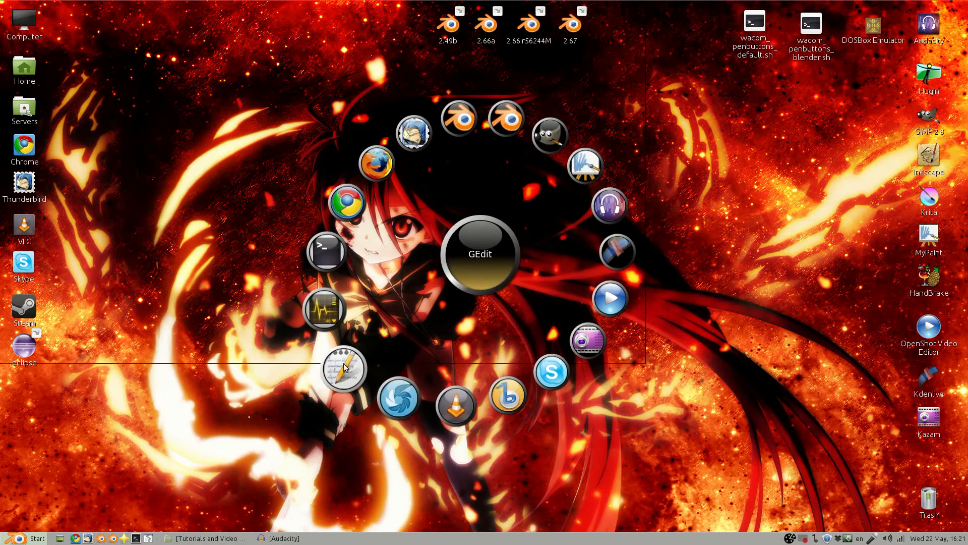
pyautogui.click(342, 376)
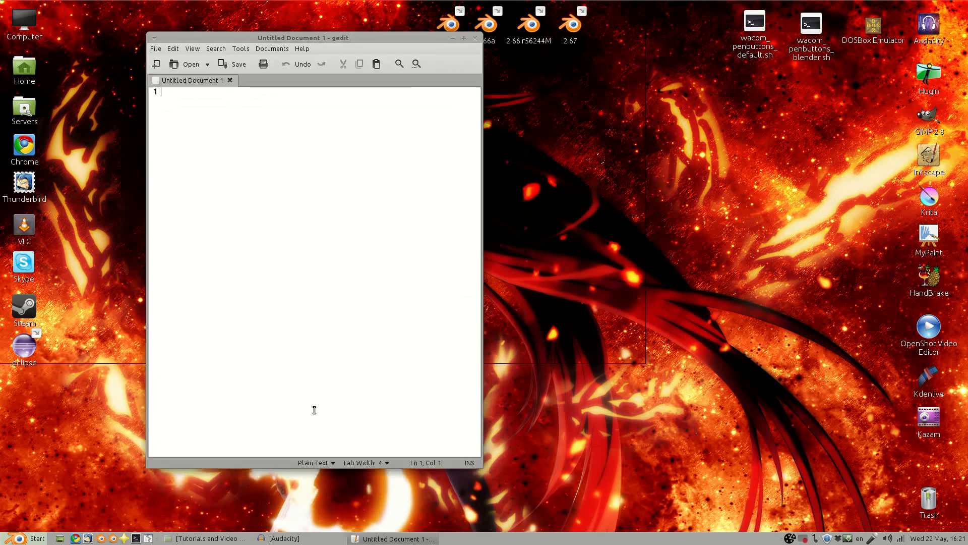
pyautogui.click(474, 38)
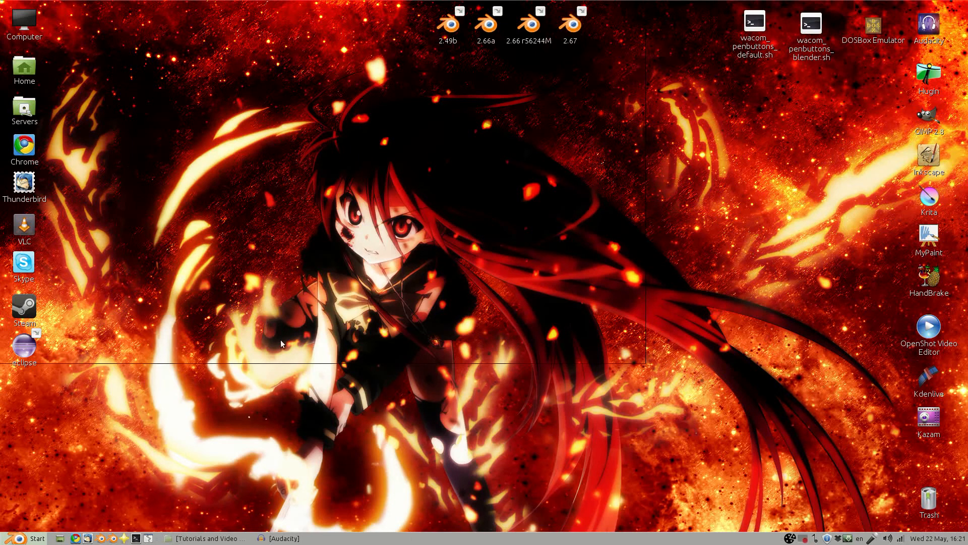
pyautogui.click(24, 538)
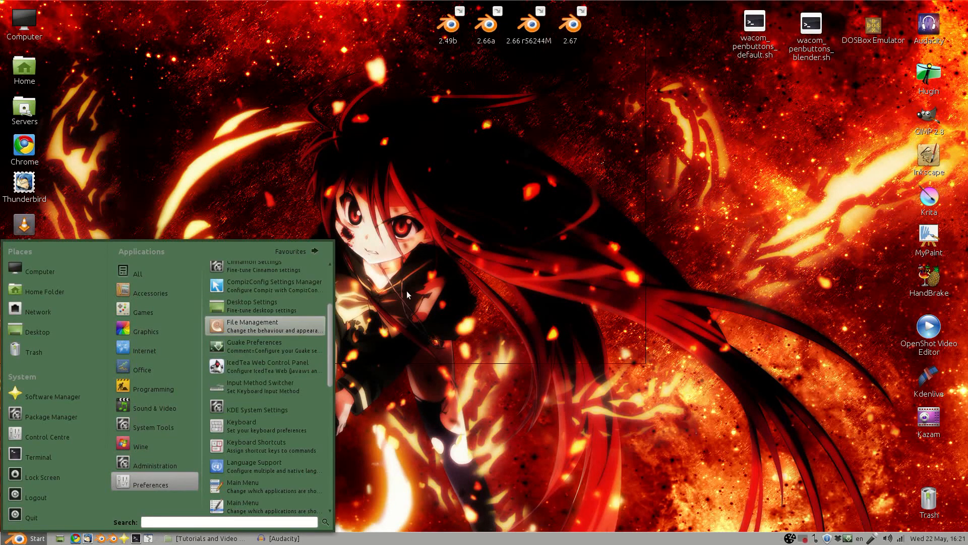
pyautogui.click(471, 365)
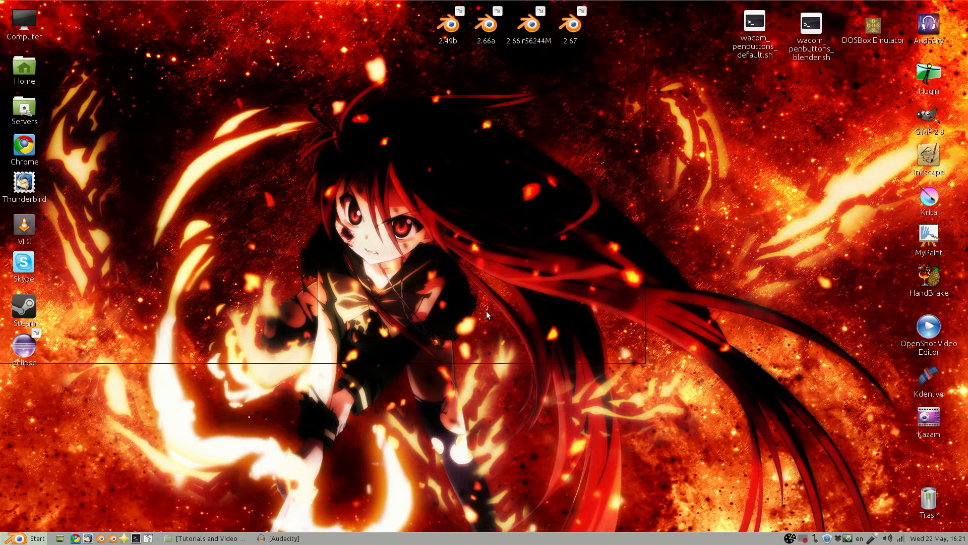